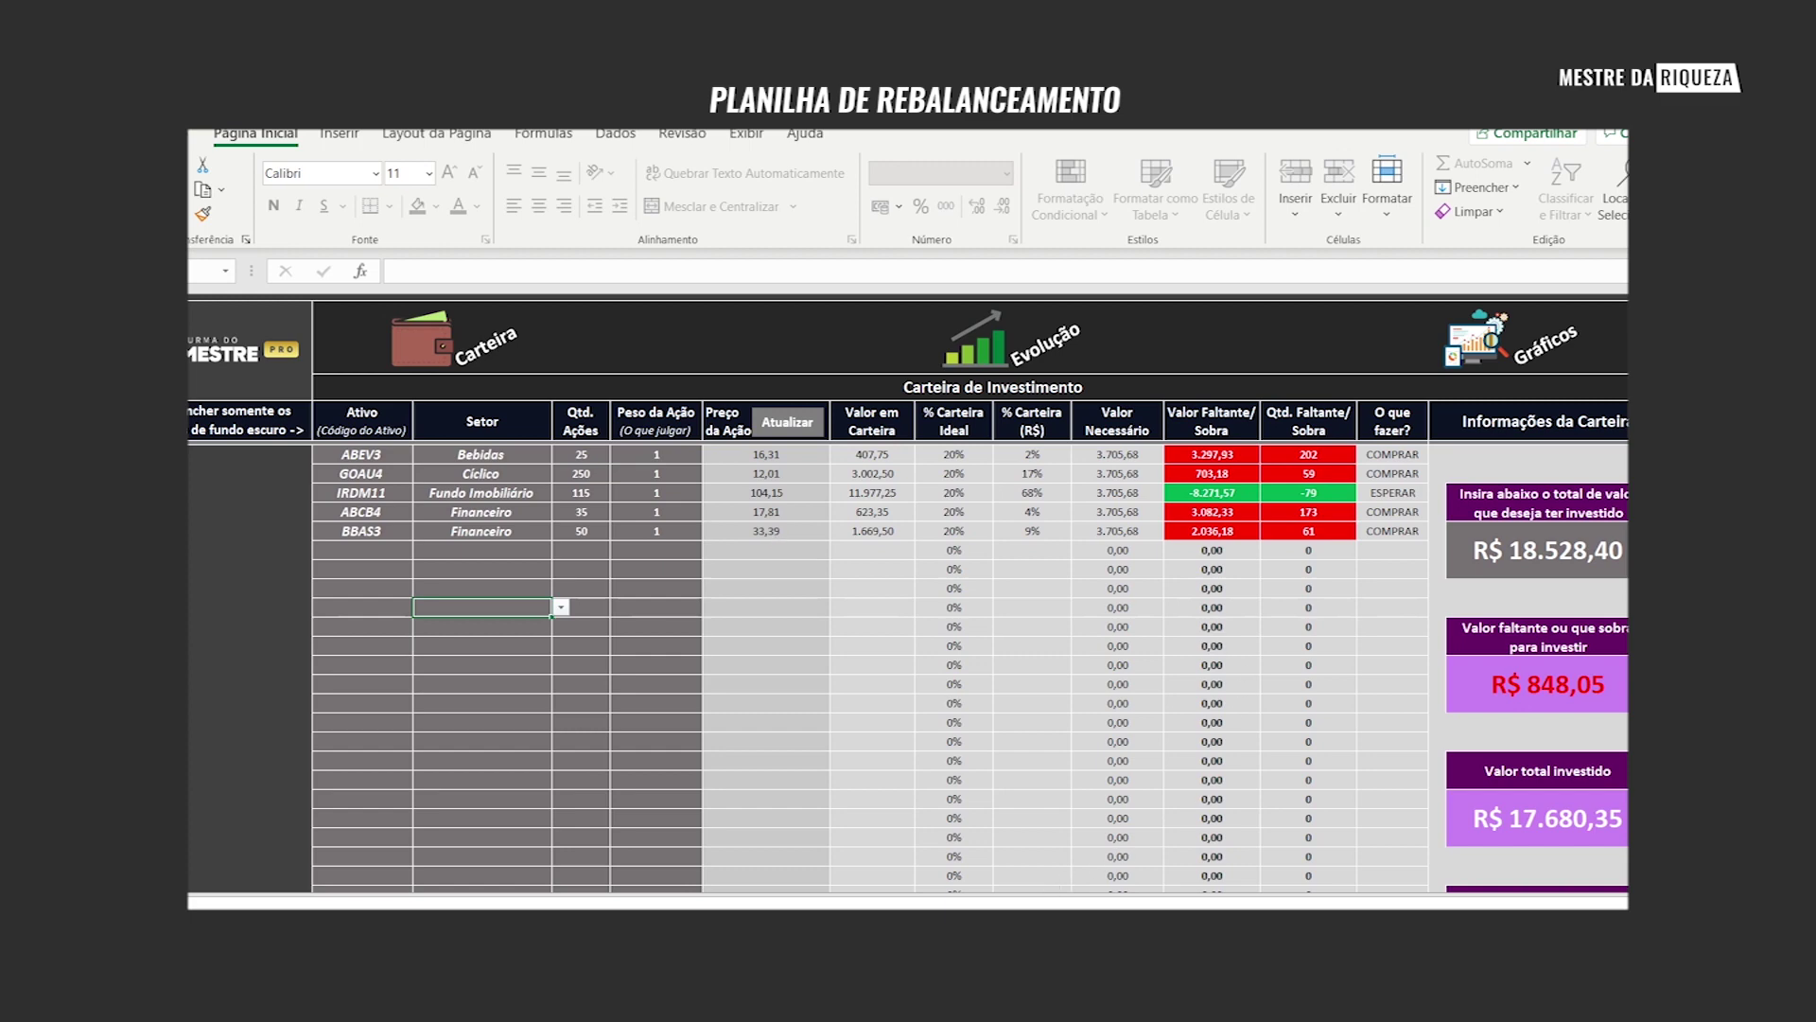
- Switch to PowerPoint and review the three slides on enabling all macros in Excel's Trust Center
click(972, 857)
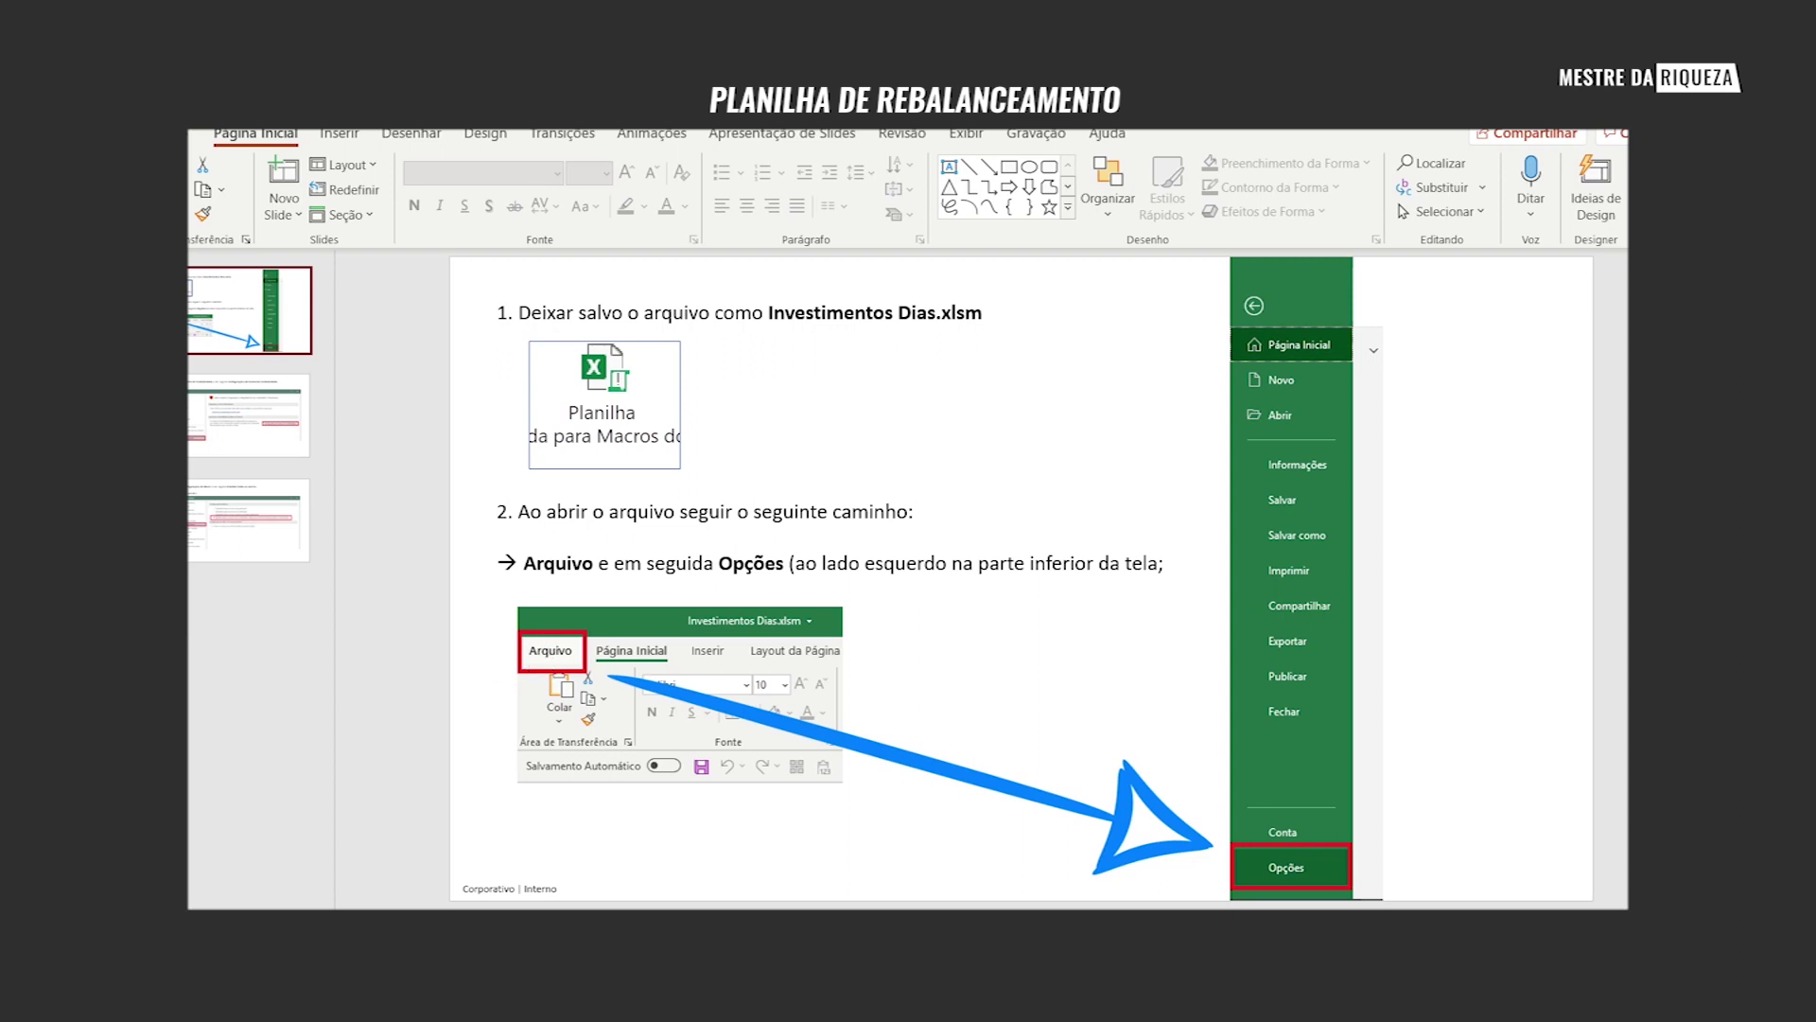
click(210, 421)
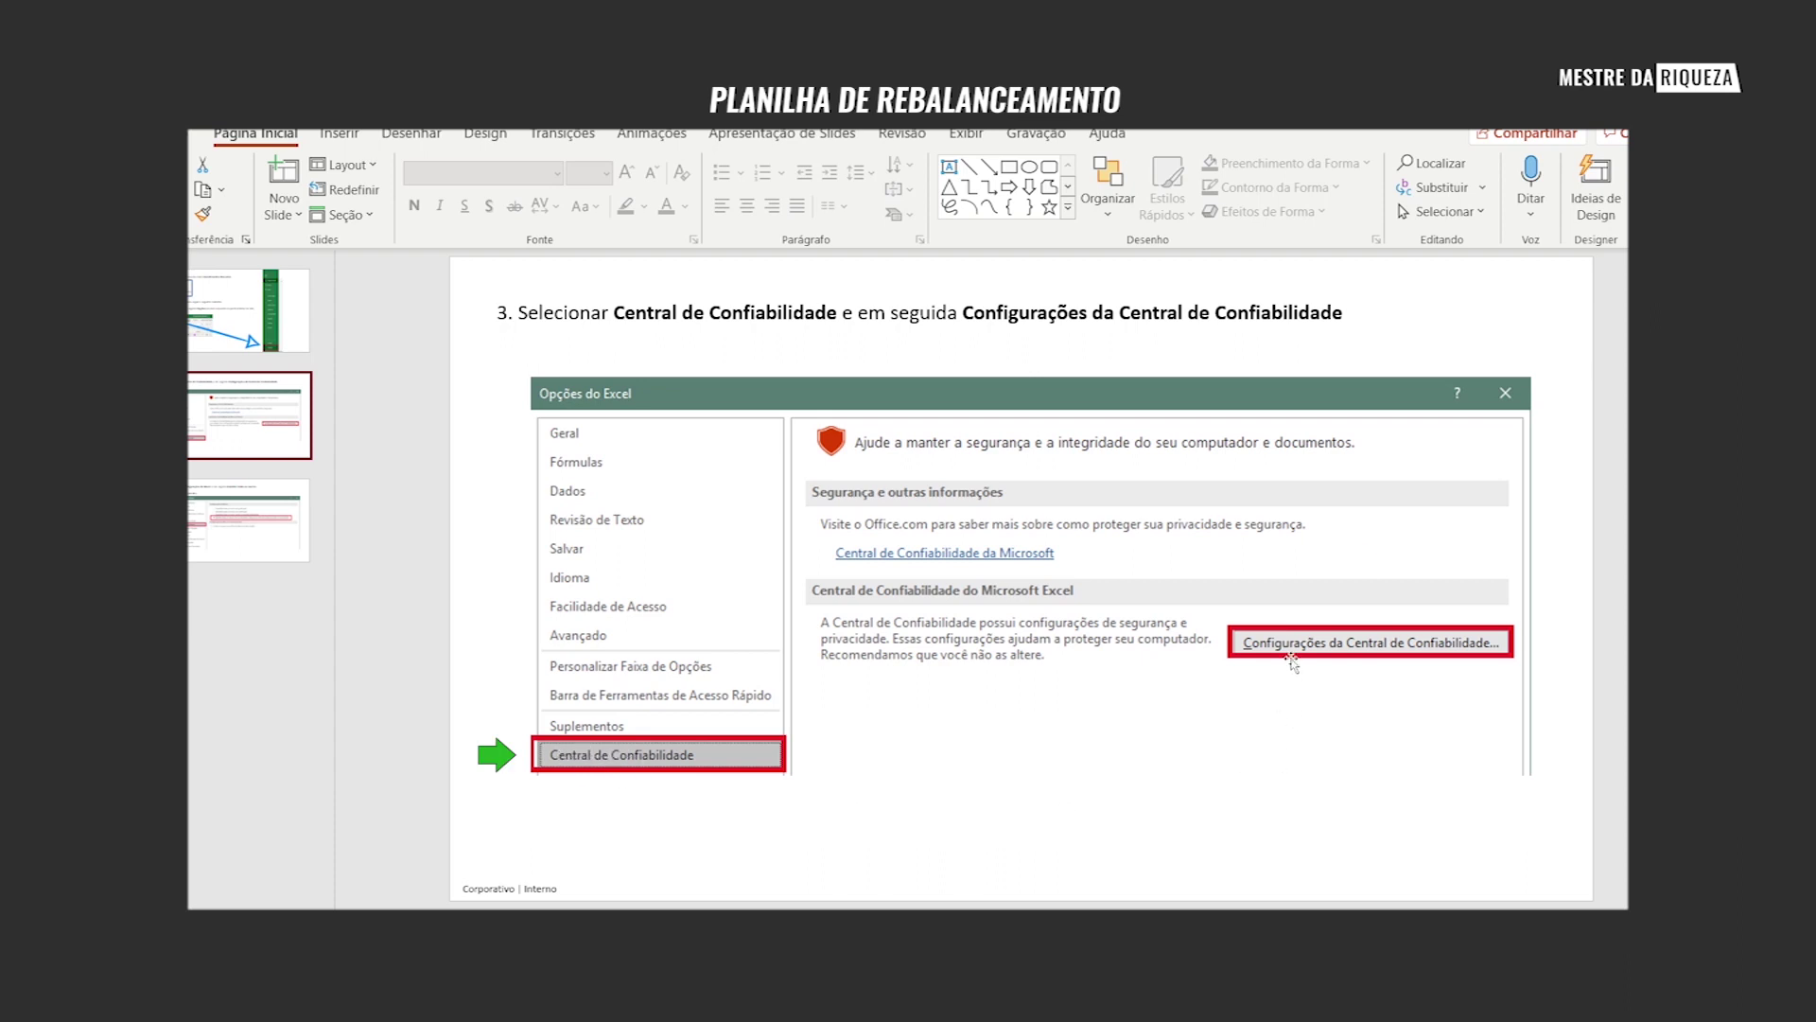
click(265, 489)
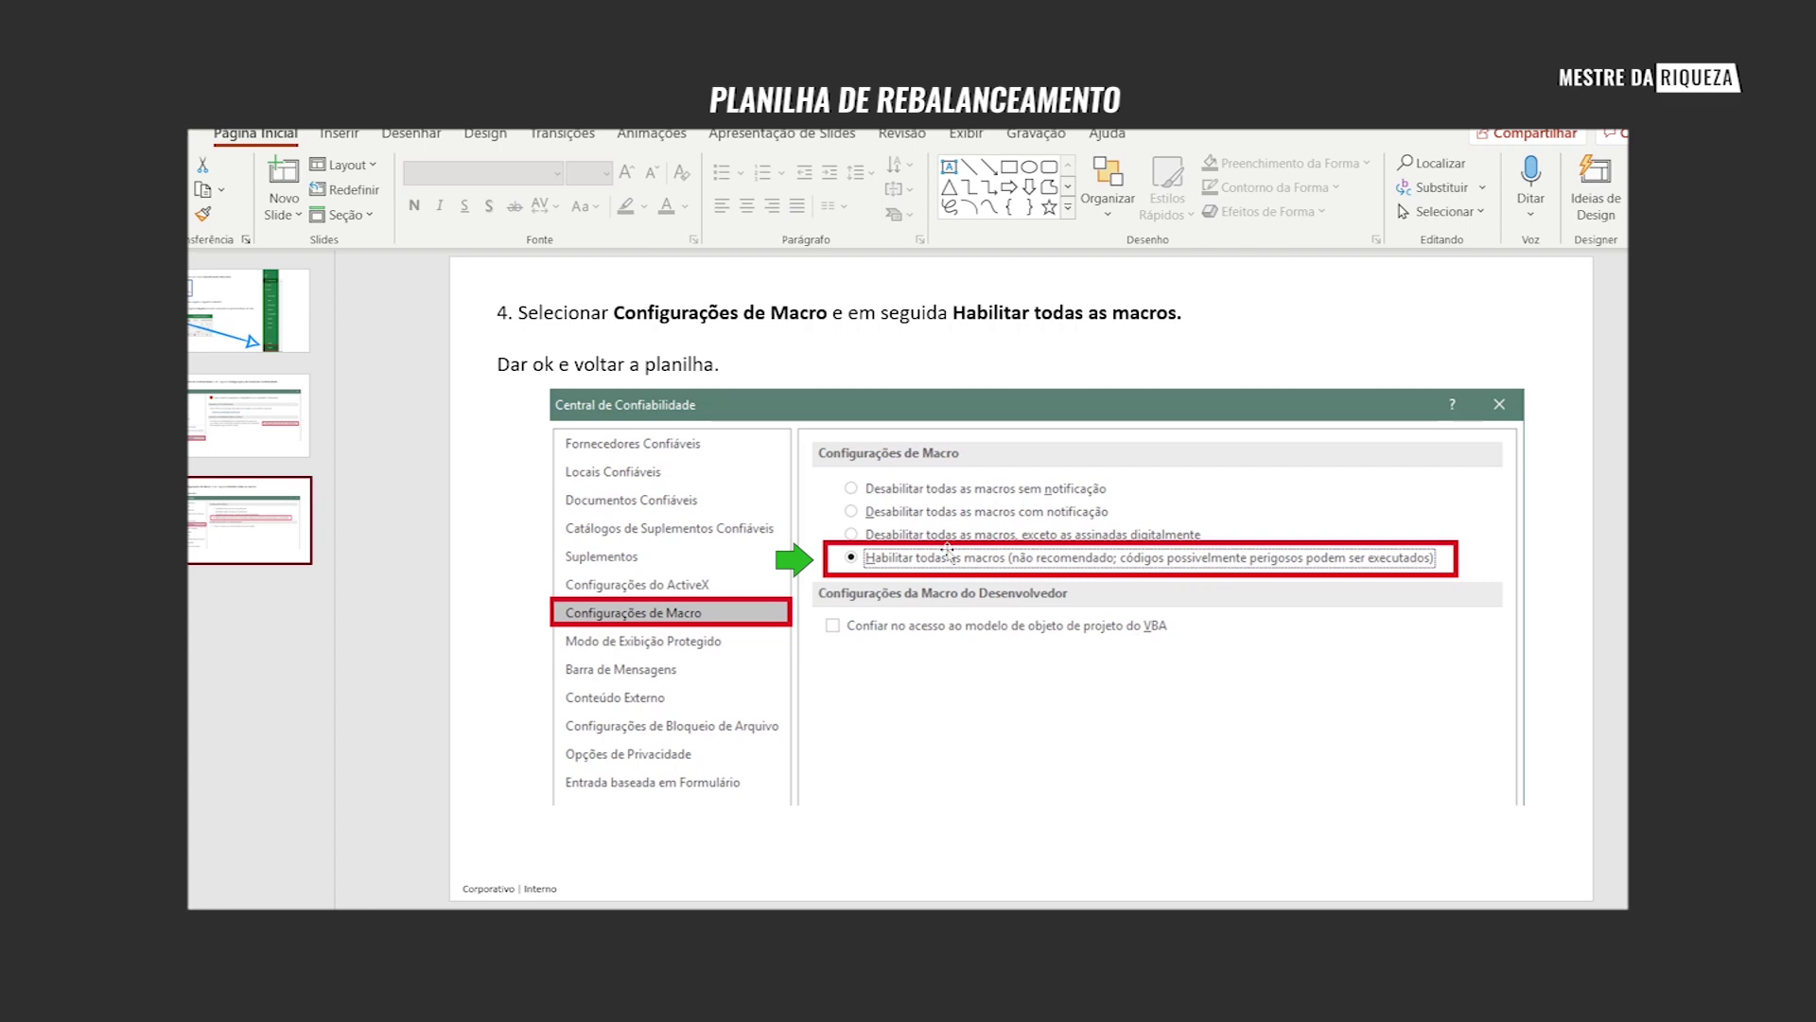
- Return to the Excel portfolio workbook and update the prices in the Preço da Ação column
click(1163, 865)
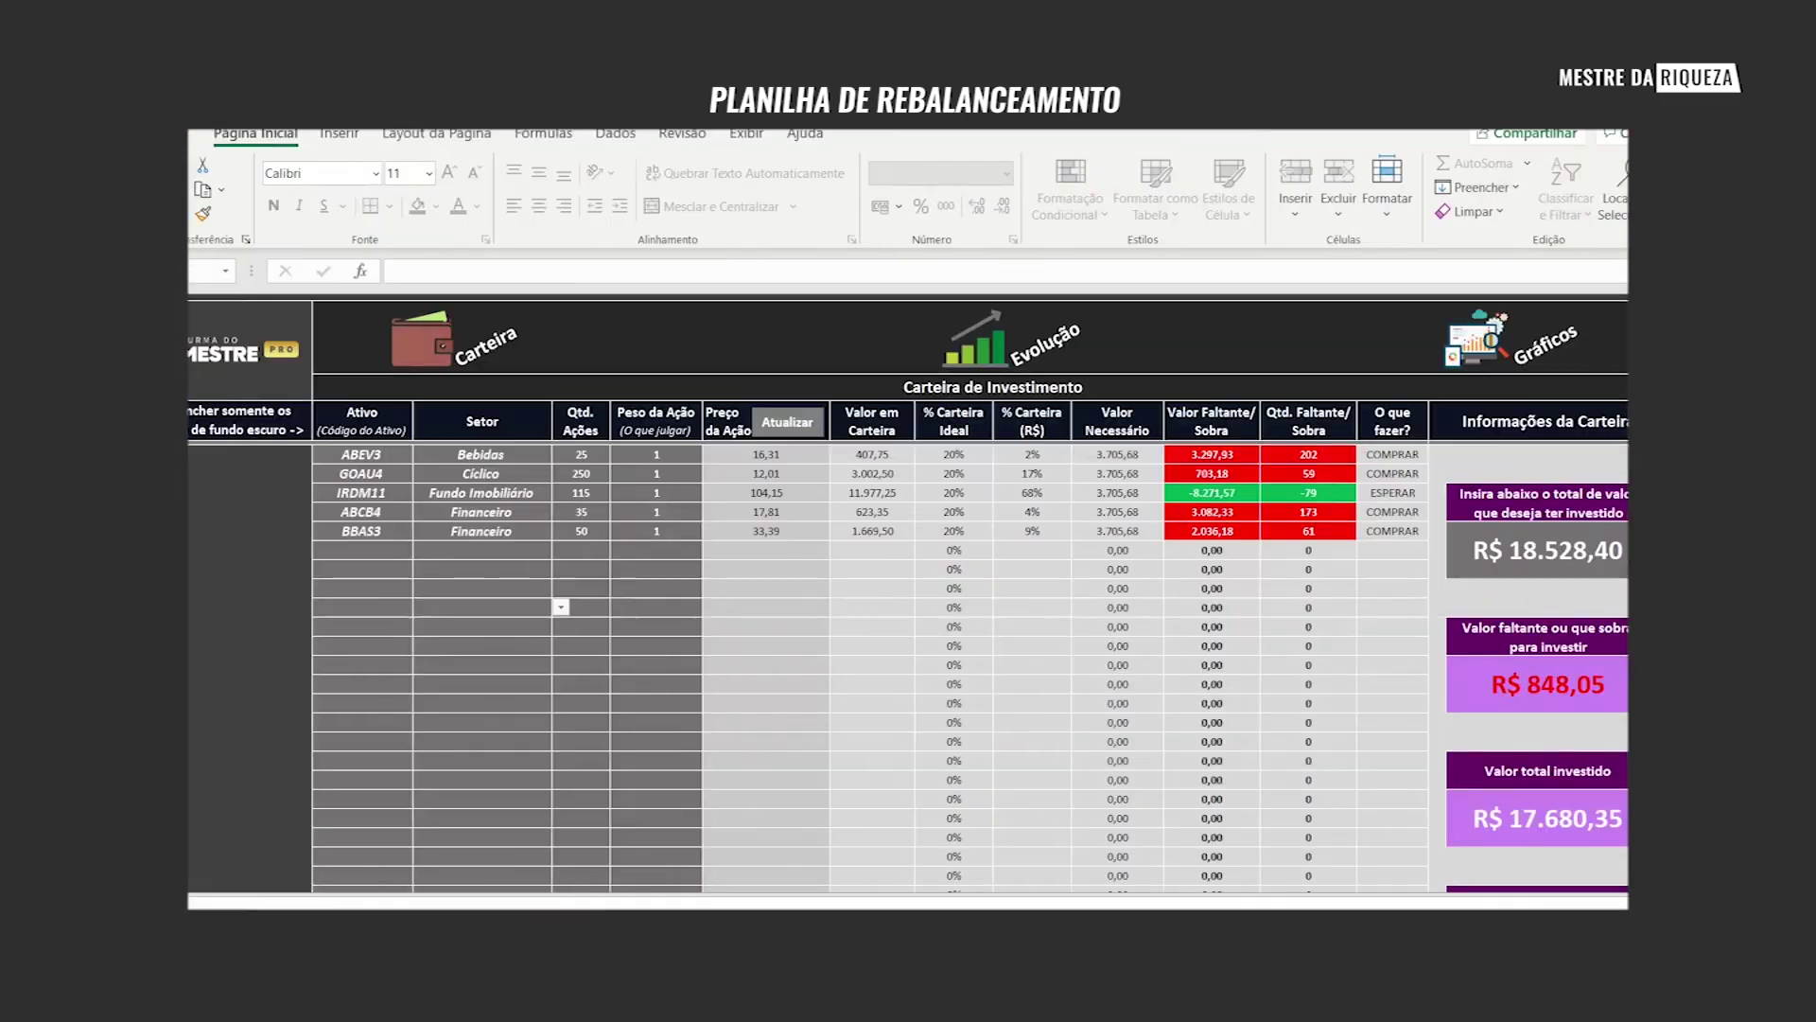
click(798, 425)
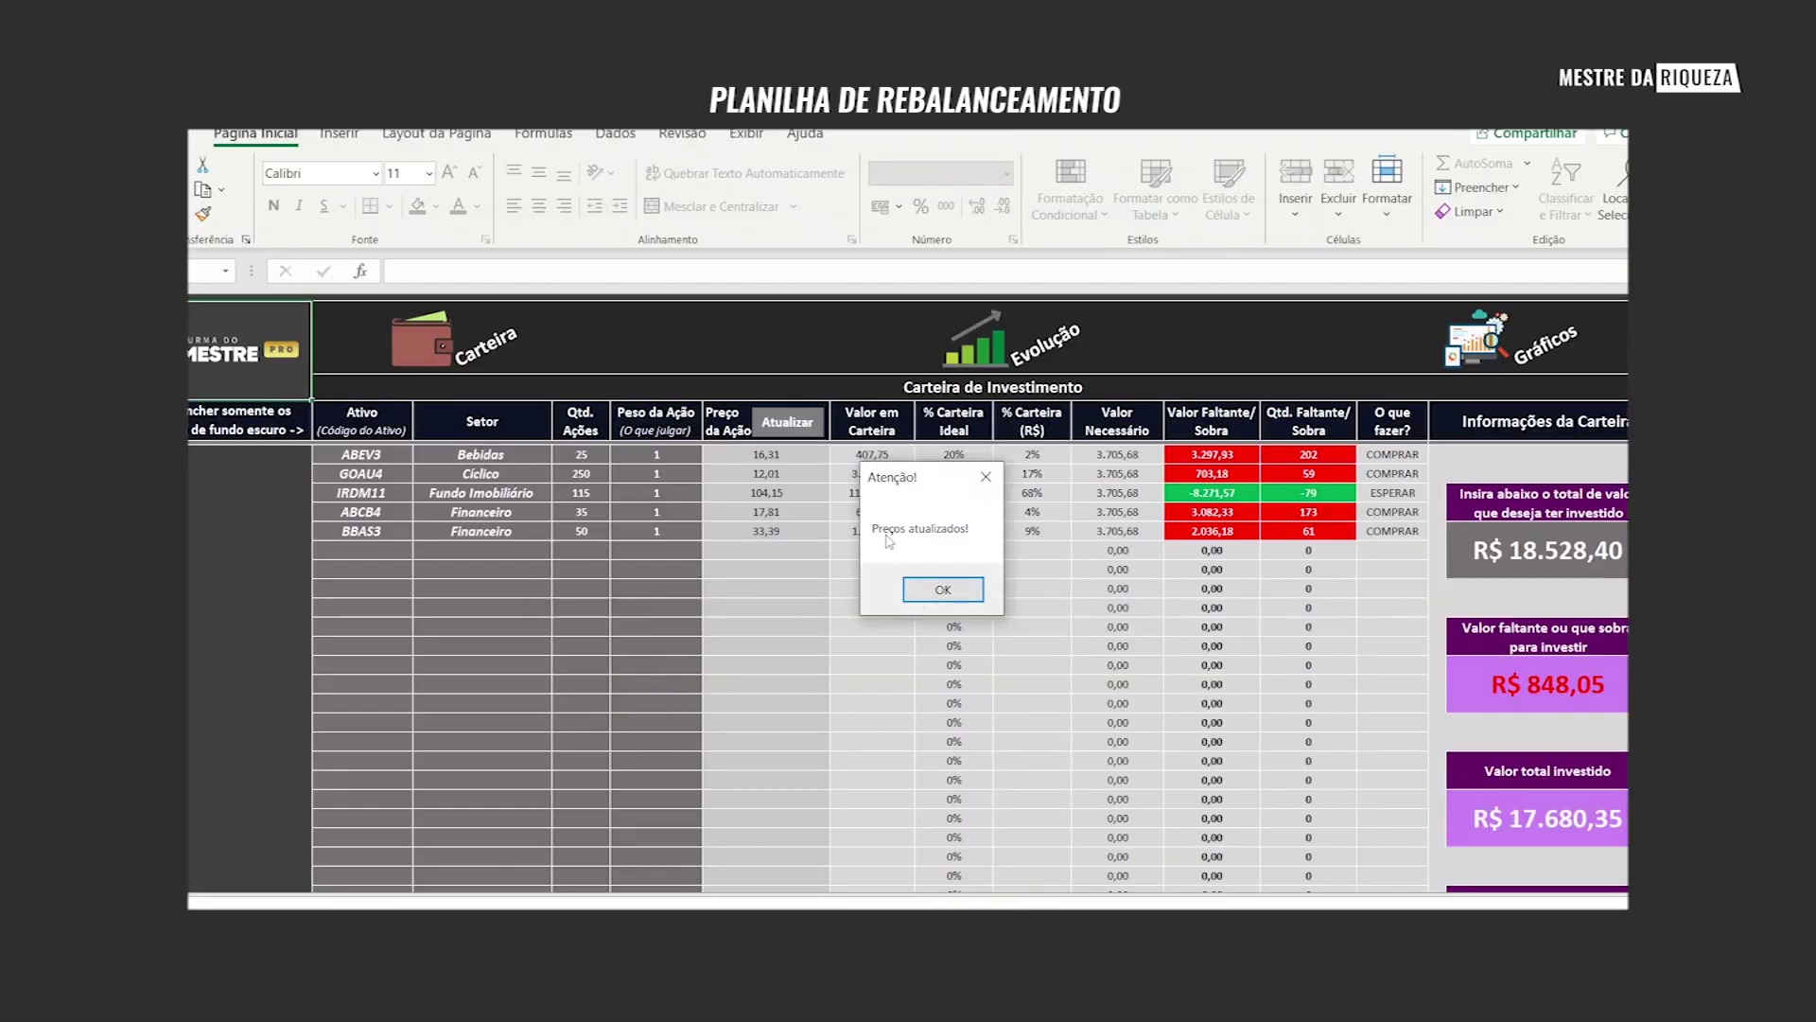
click(943, 591)
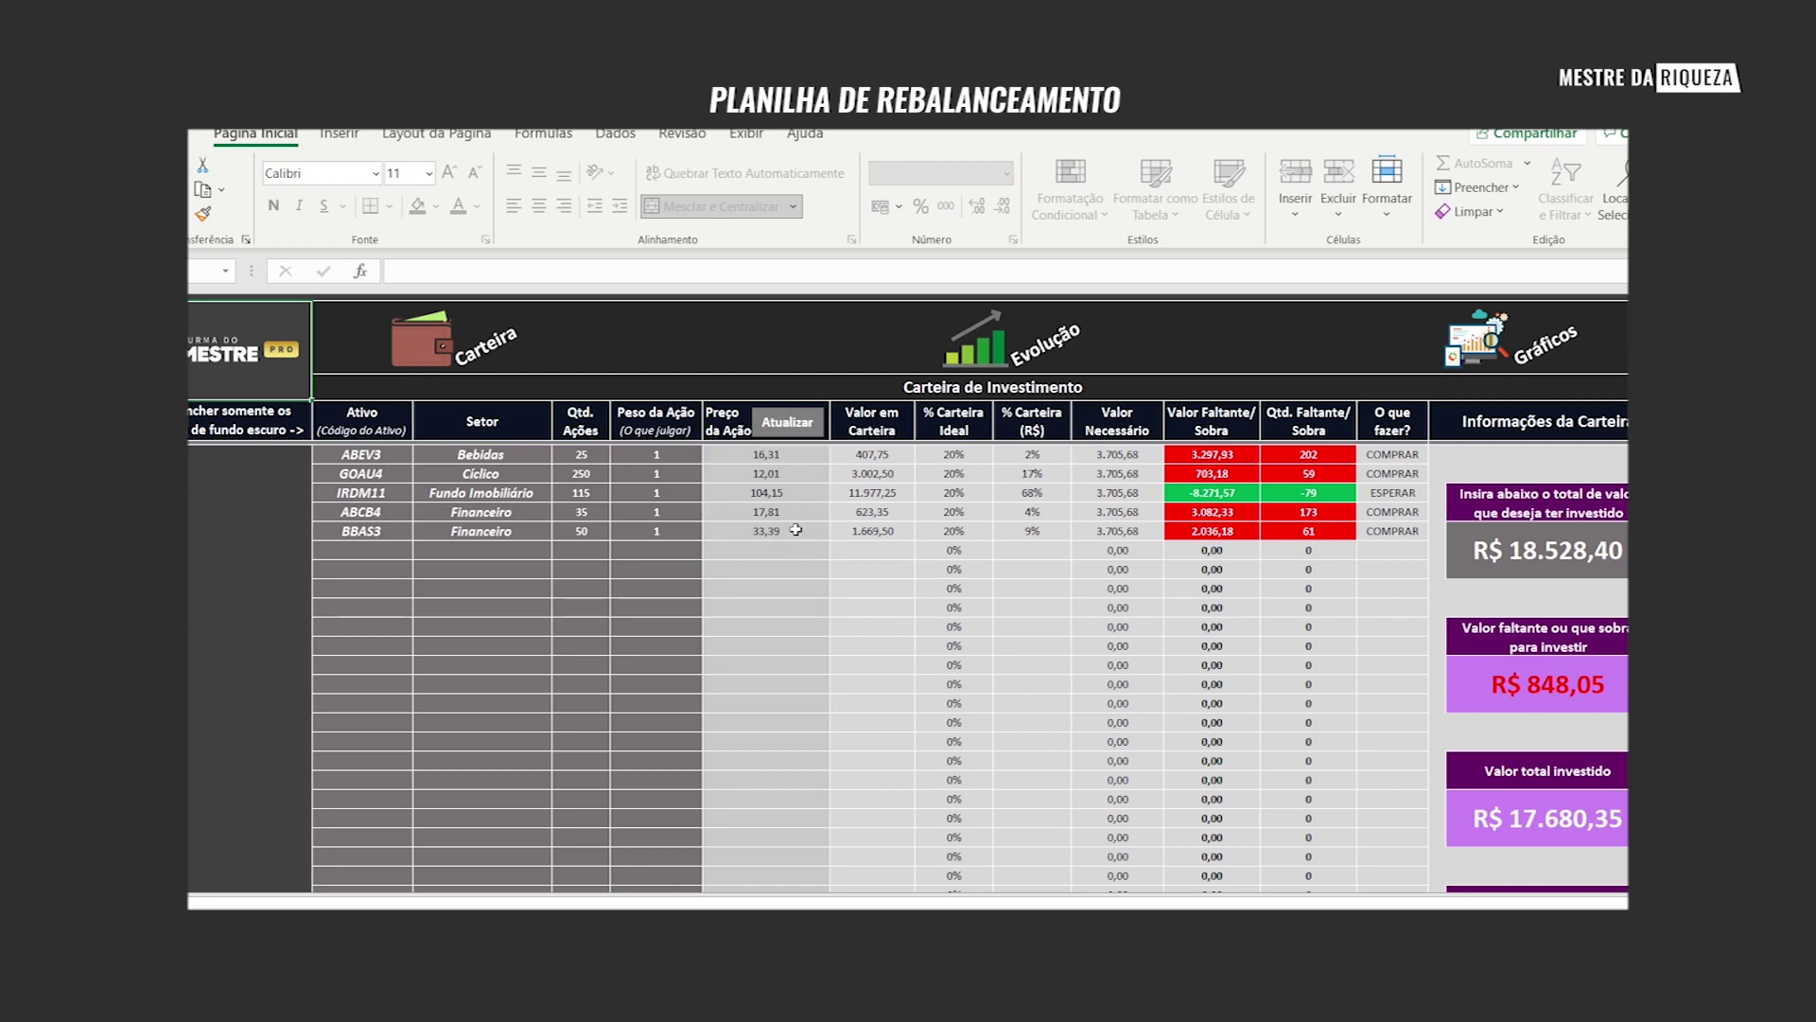
- Clear the five asset codes in the Ativo column, then undo the deletion
drag(374, 457, 373, 525)
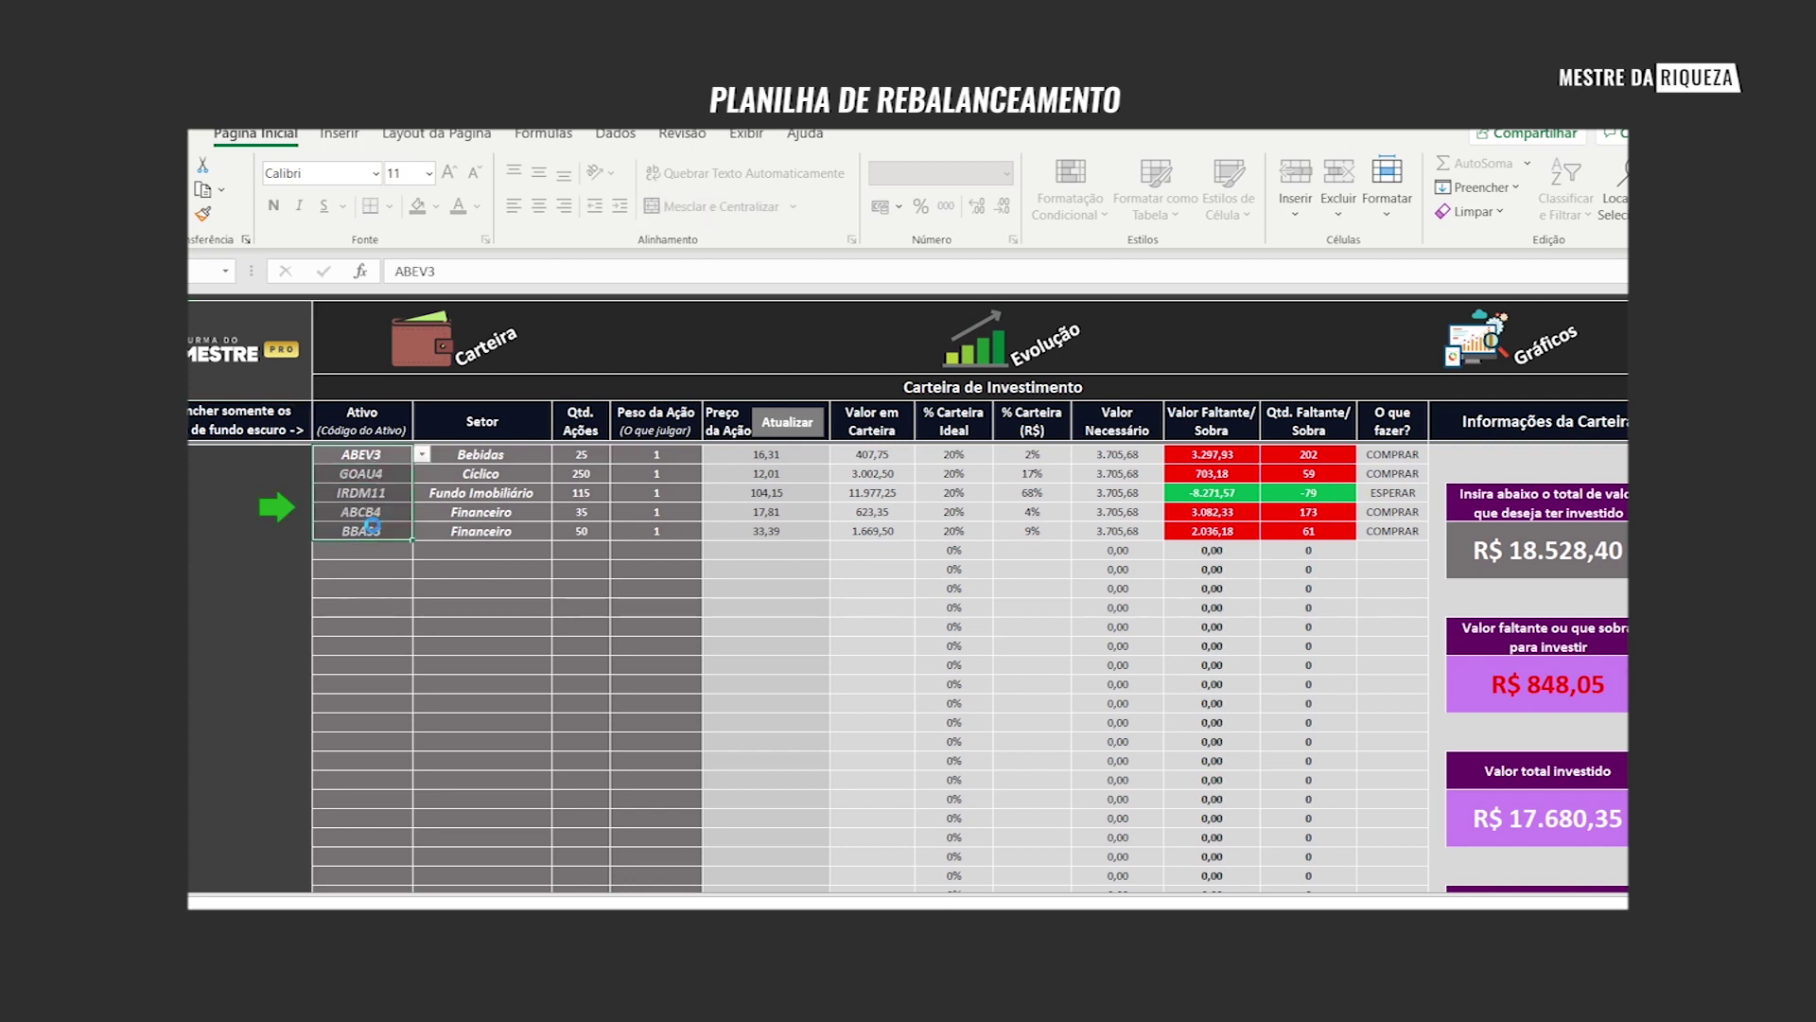
key(Delete)
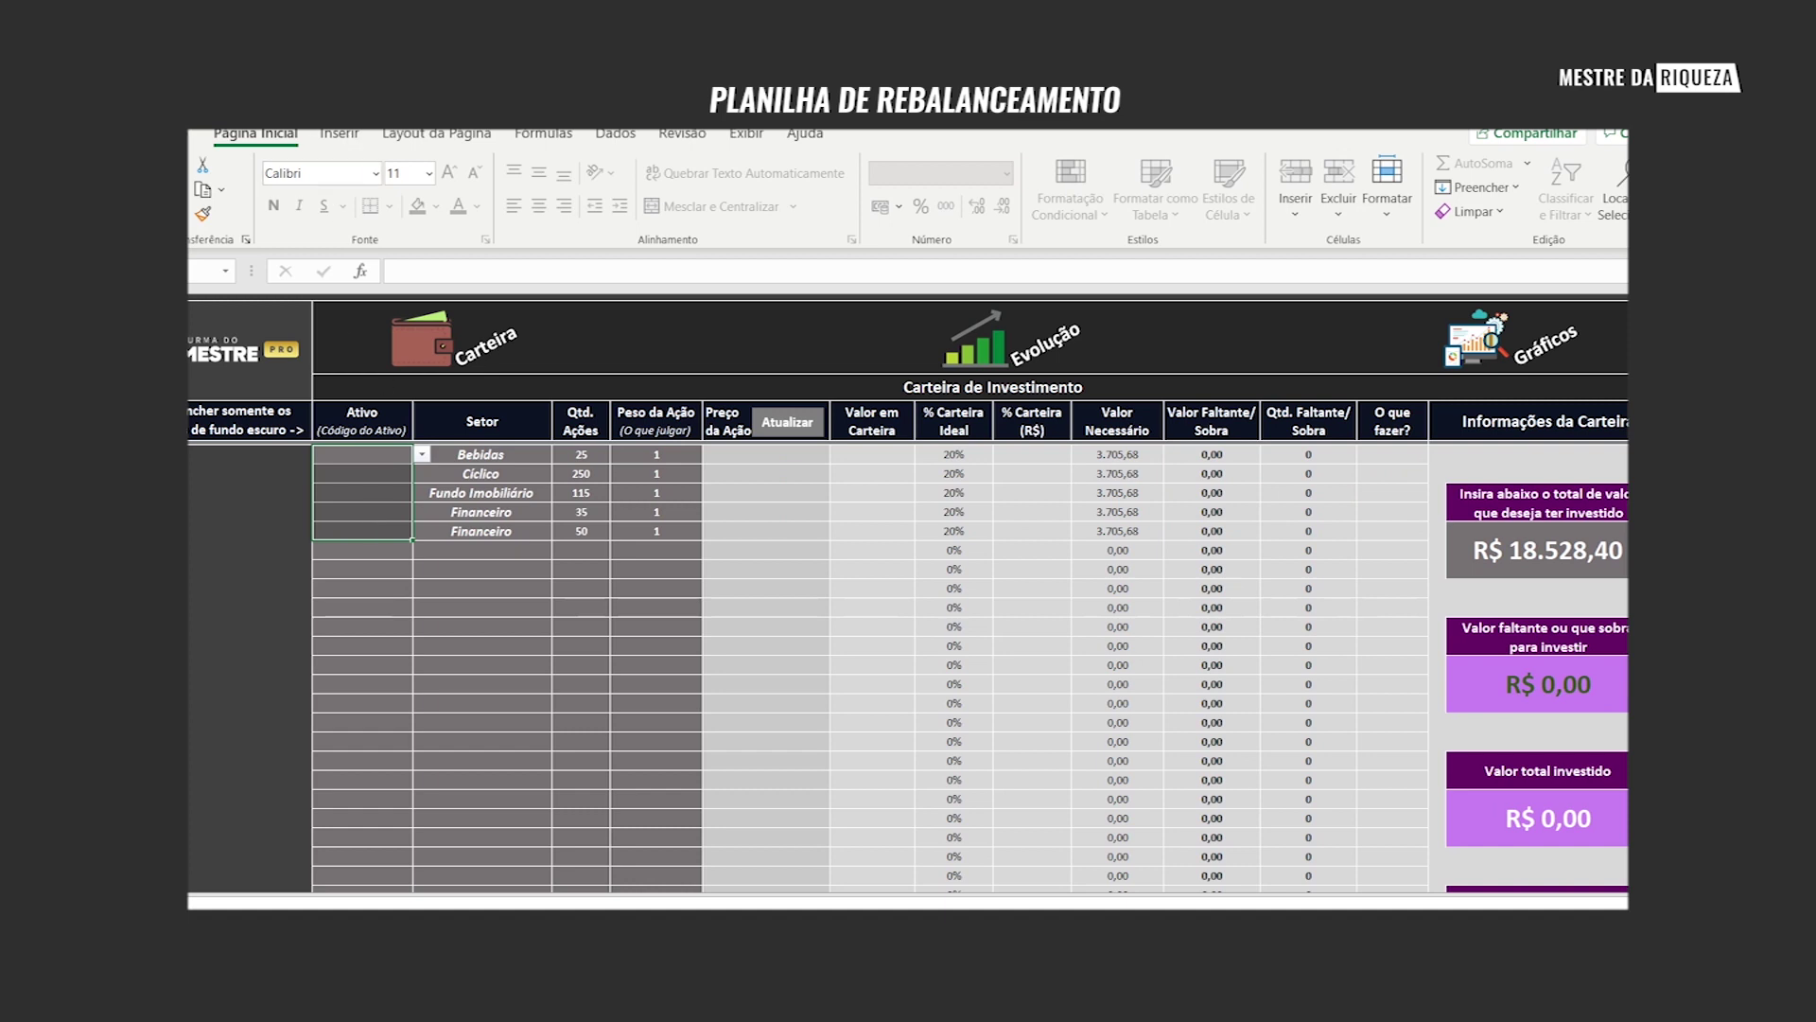
key(ctrl+z)
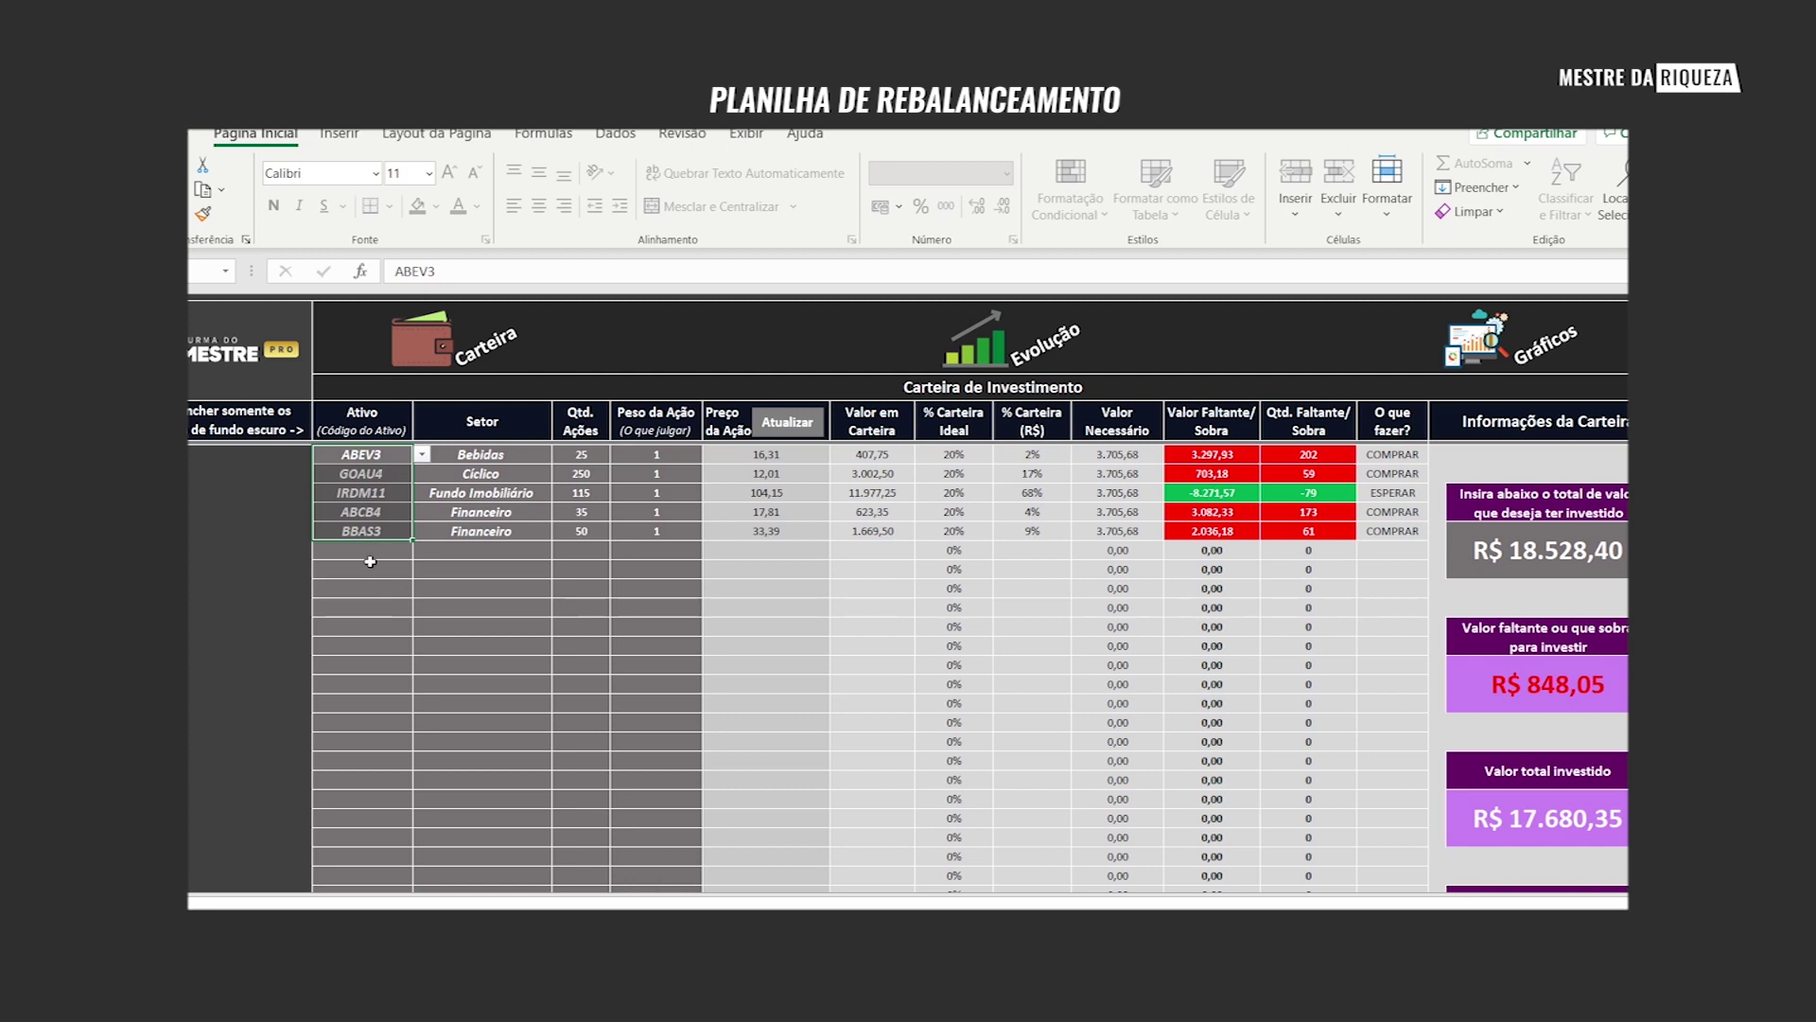
- Replace the asset code BBAS3 in the portfolio's fifth row with BBDC4
click(332, 556)
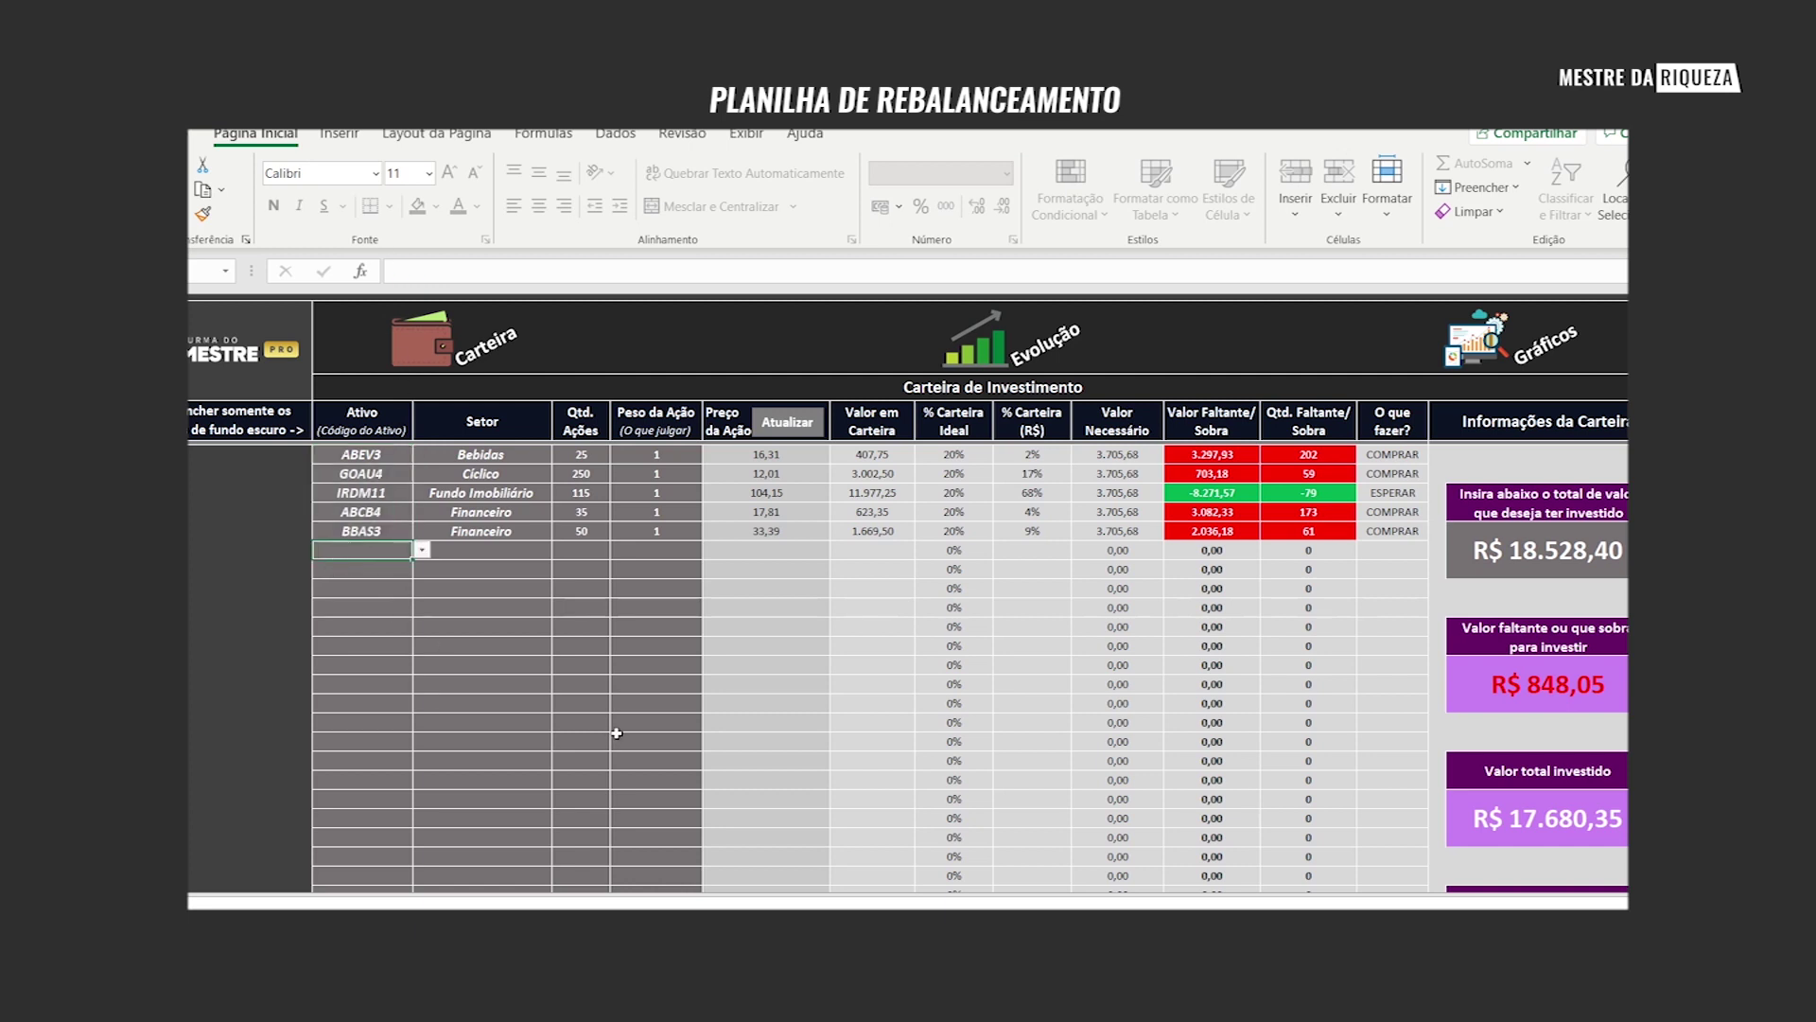
click(367, 535)
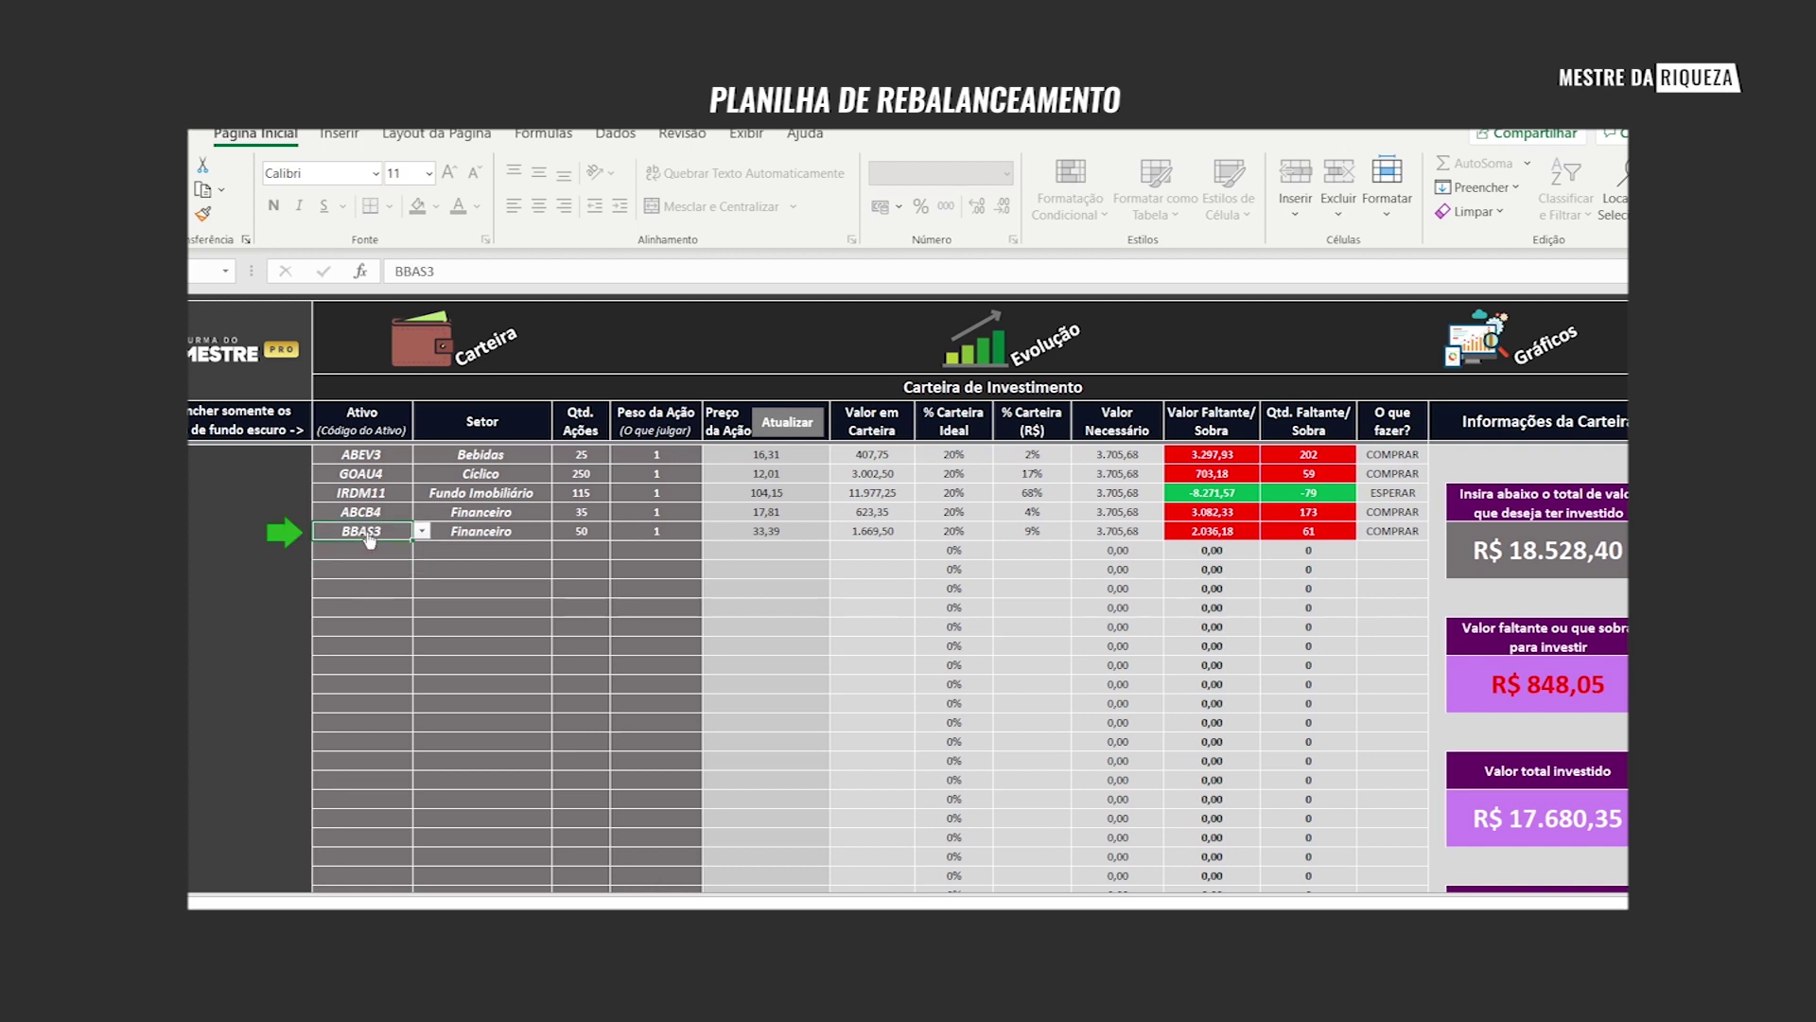
click(421, 533)
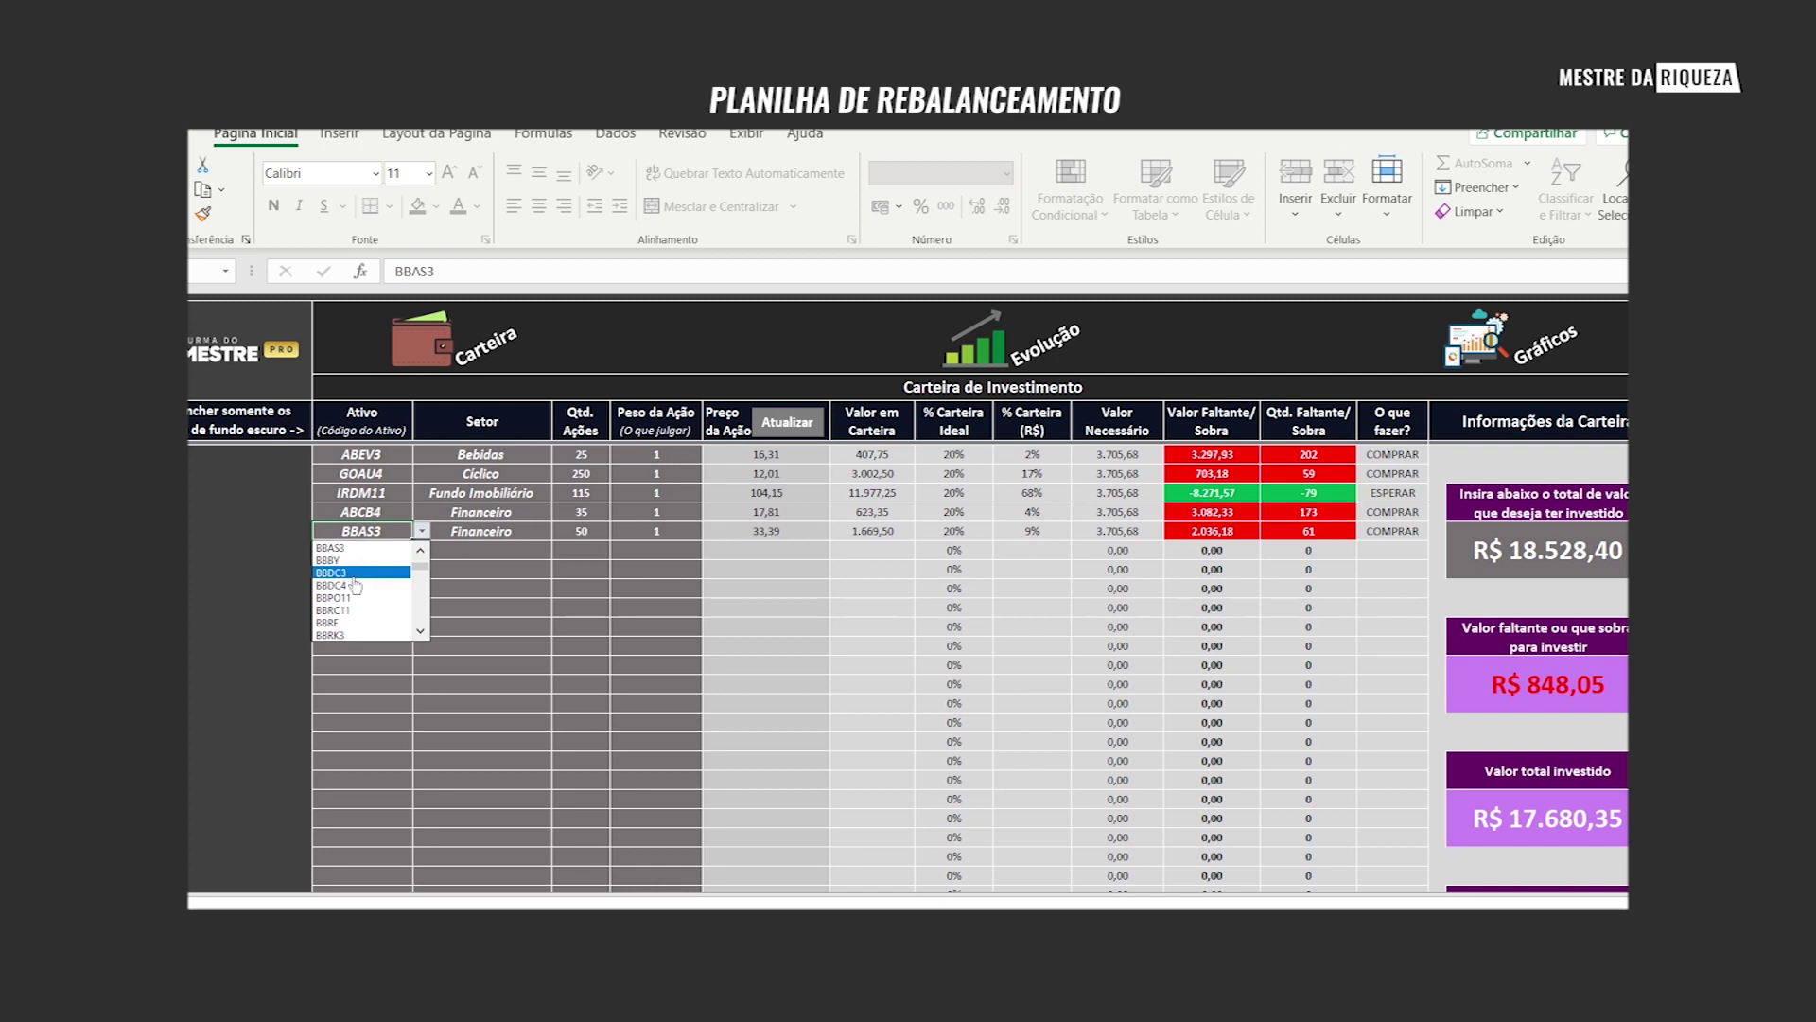
click(354, 586)
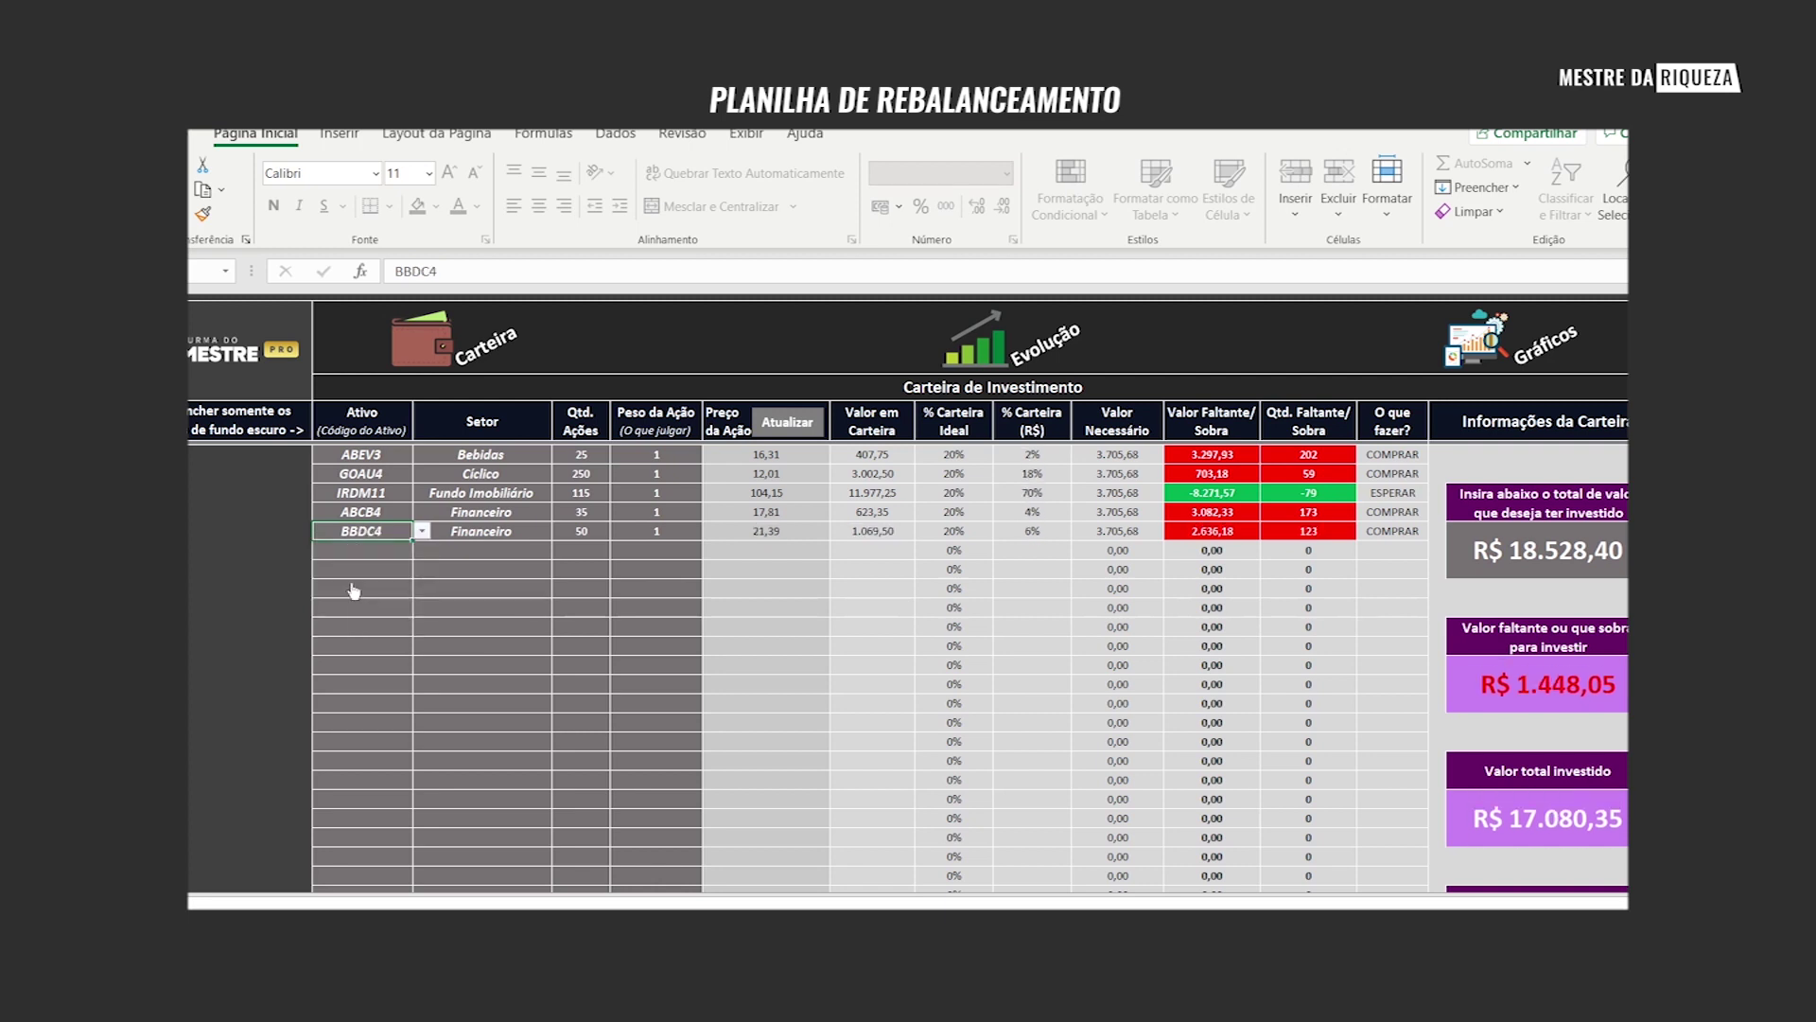
- Enter BANCO as the sector of the BBDC4 row, then undo that entry
click(473, 531)
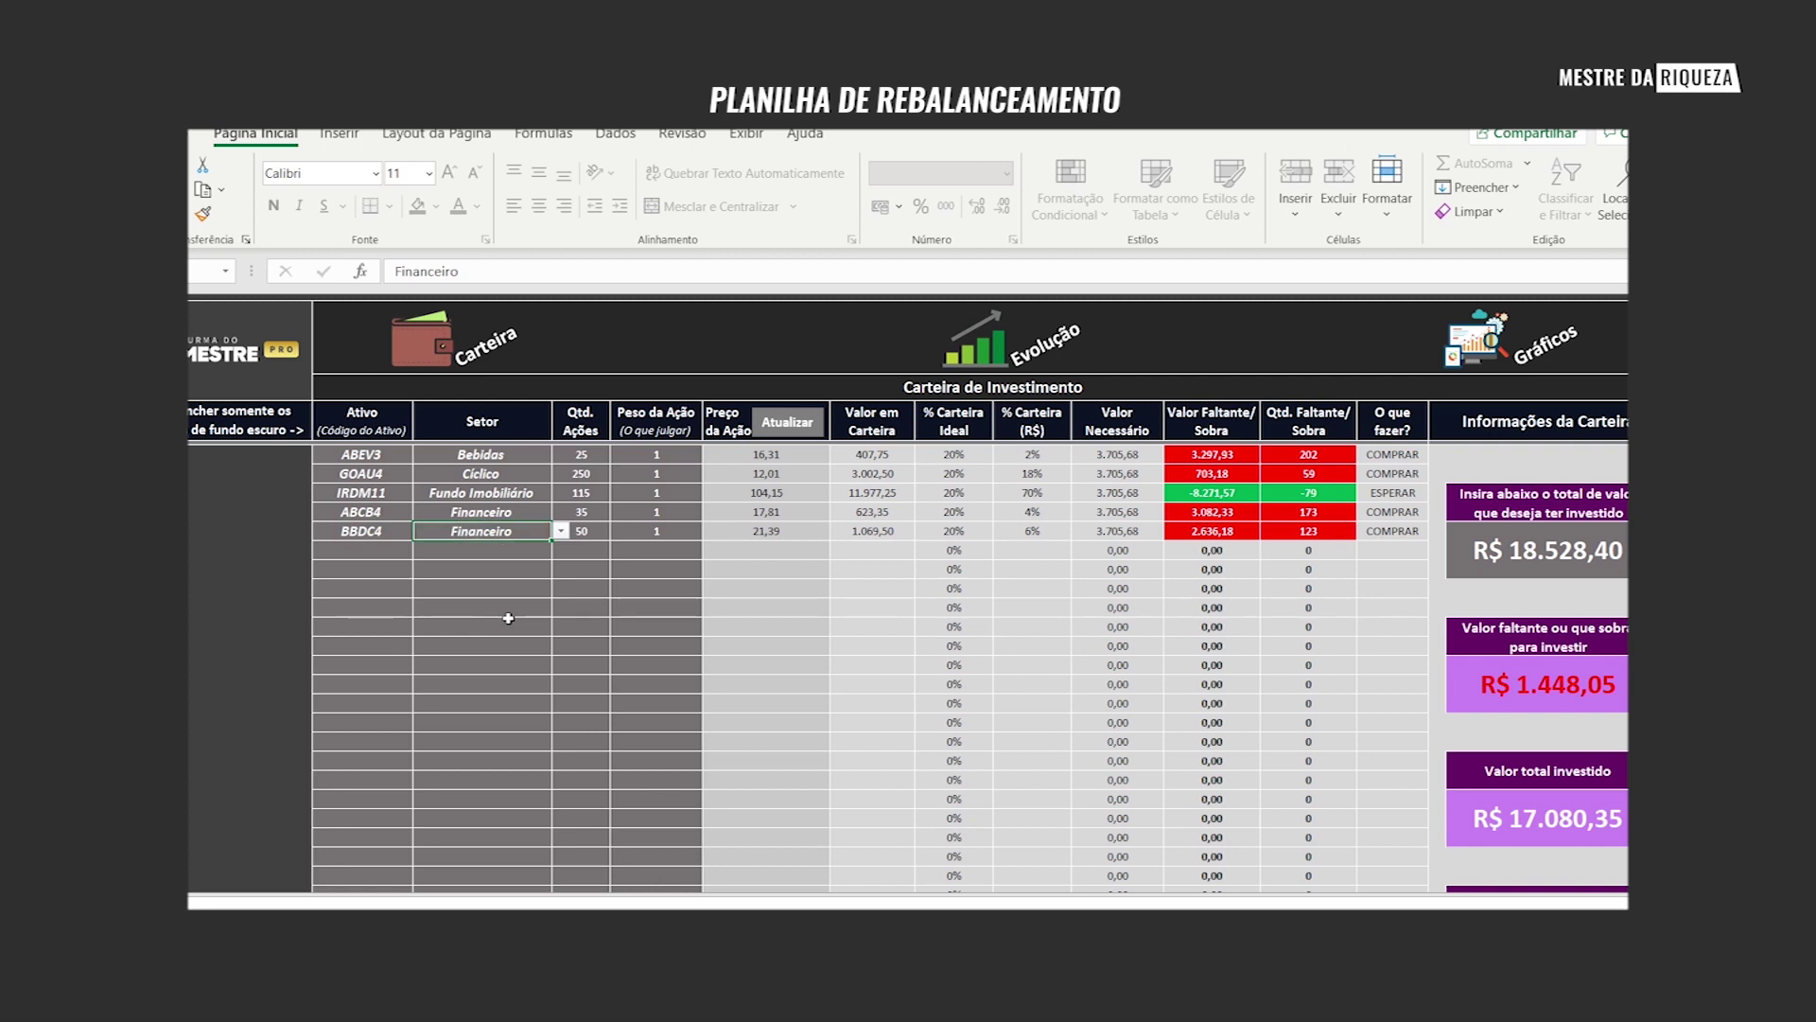
text(BANCO)
key(Return)
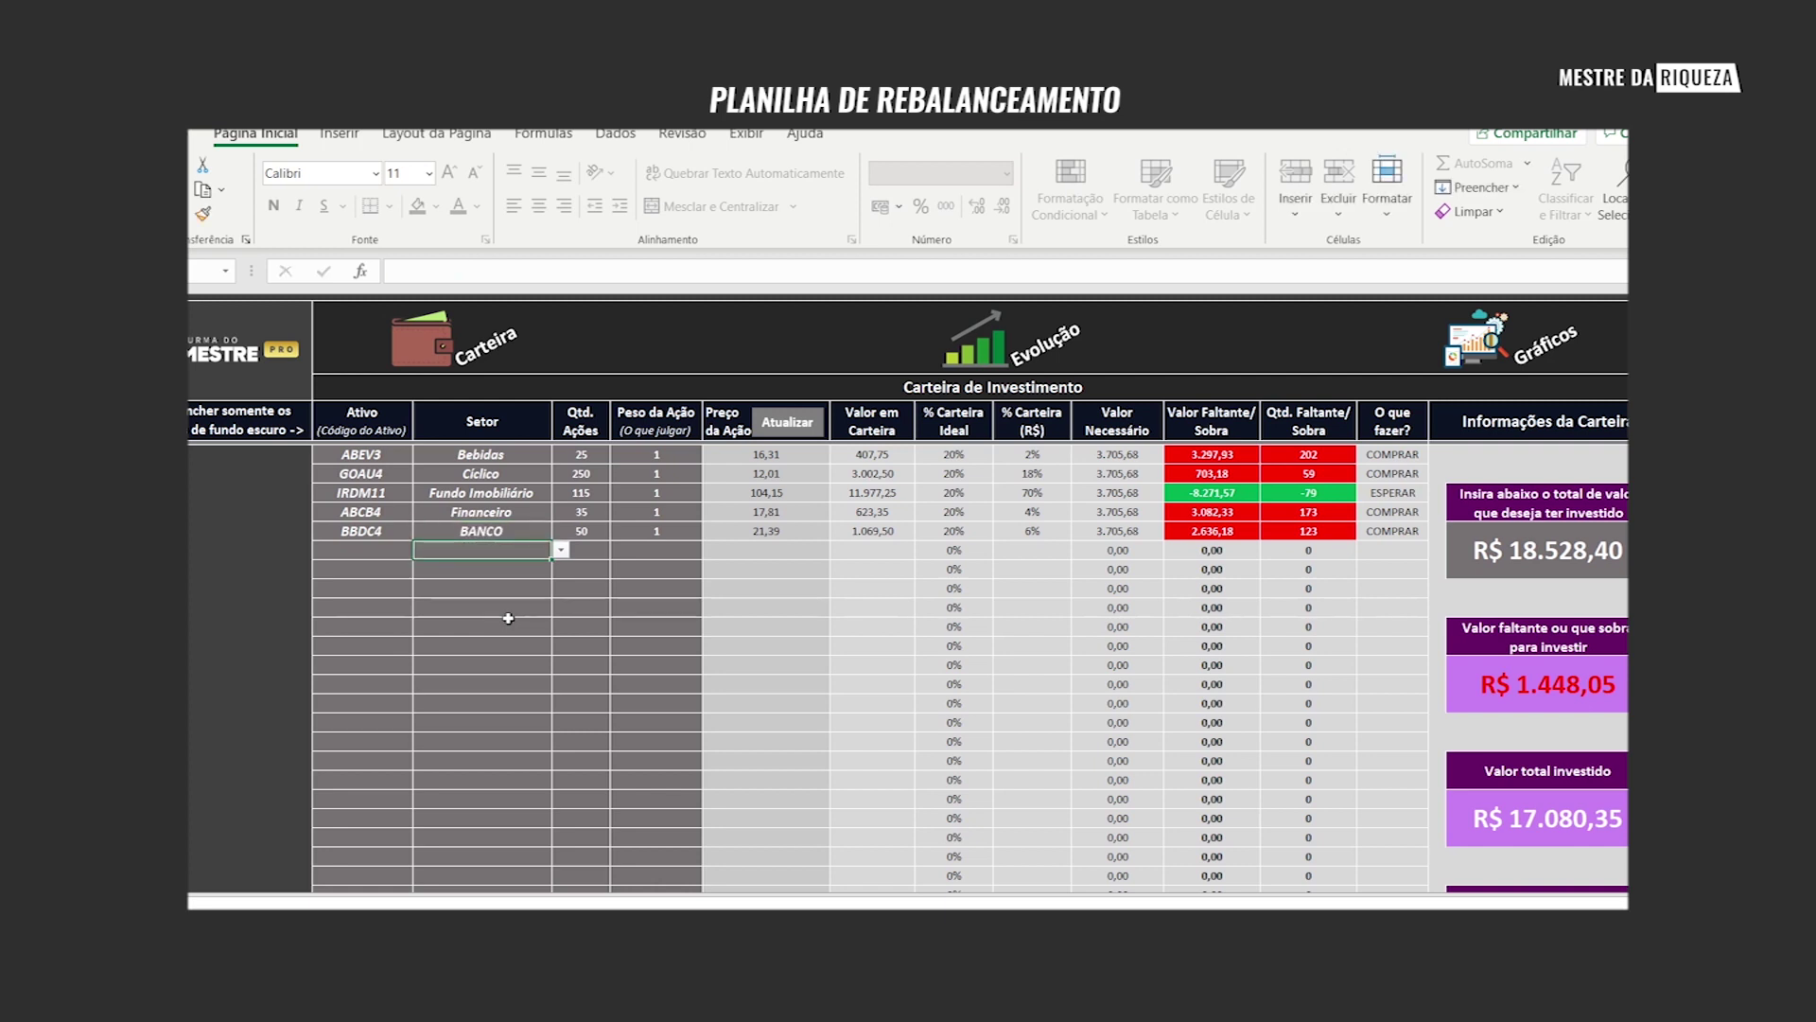
key(ctrl+z)
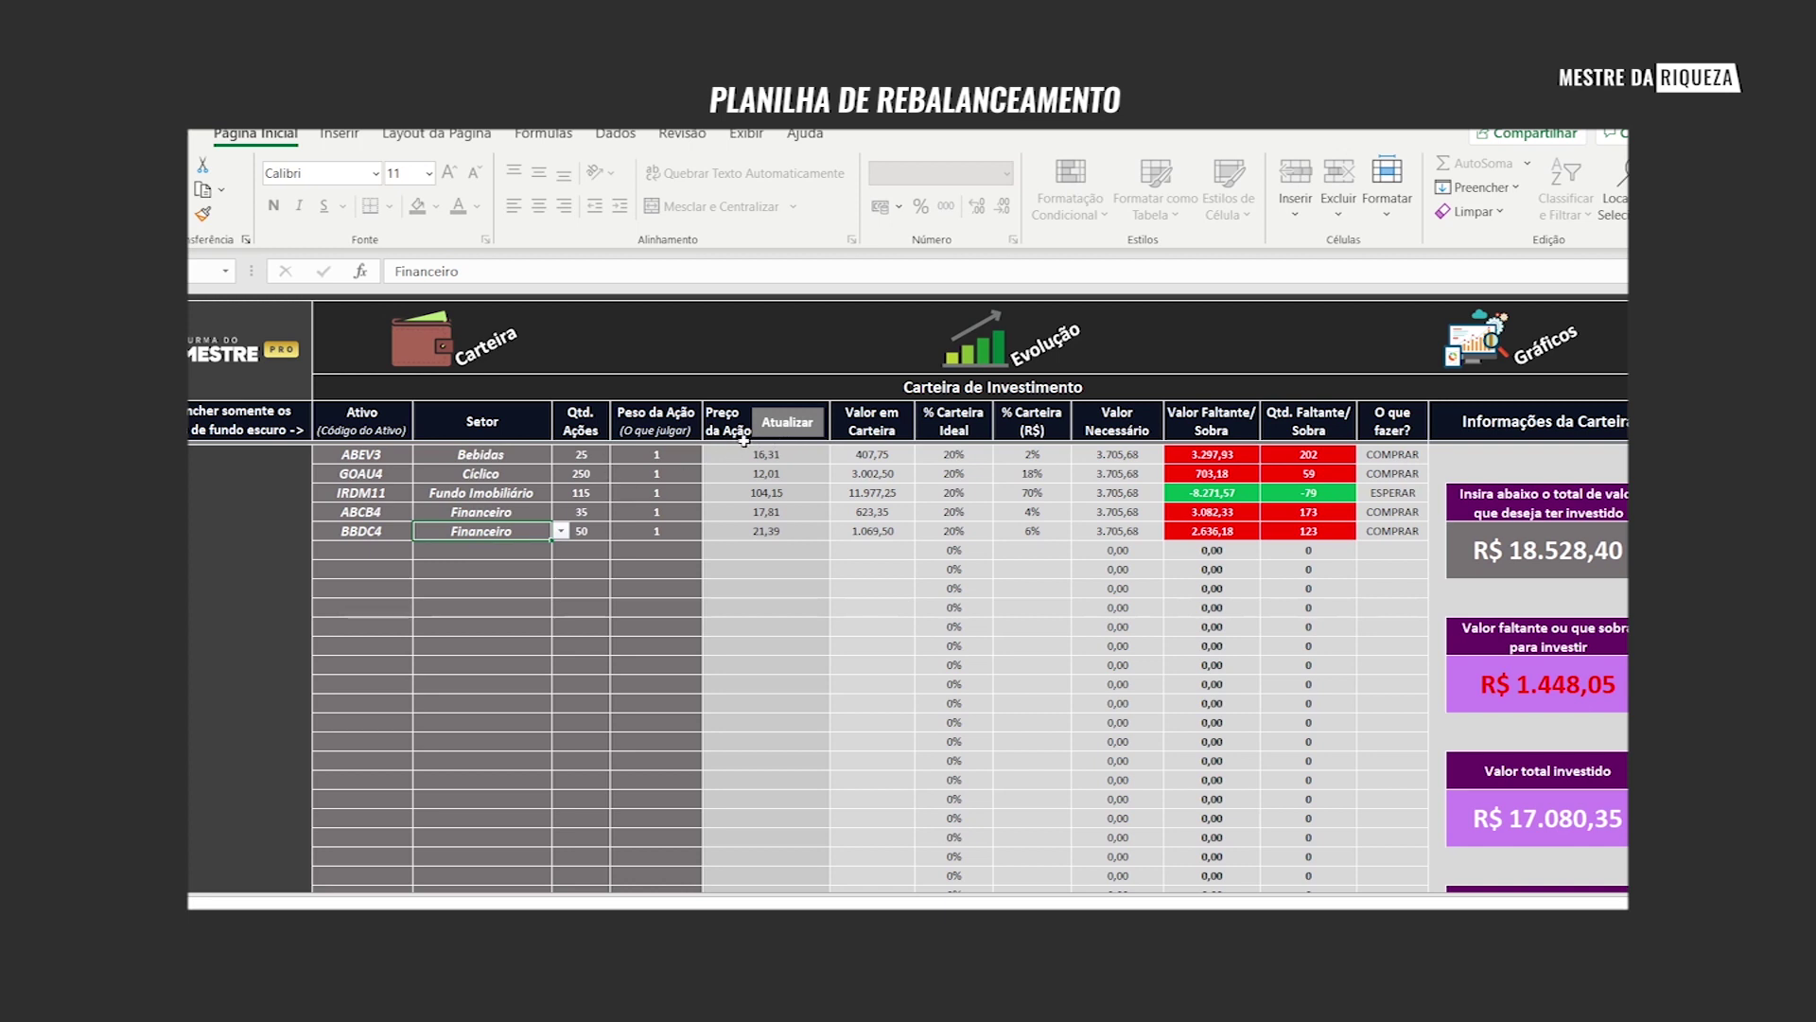
- Set the Qtd. Ações value of the BBDC4 row to 100
click(587, 460)
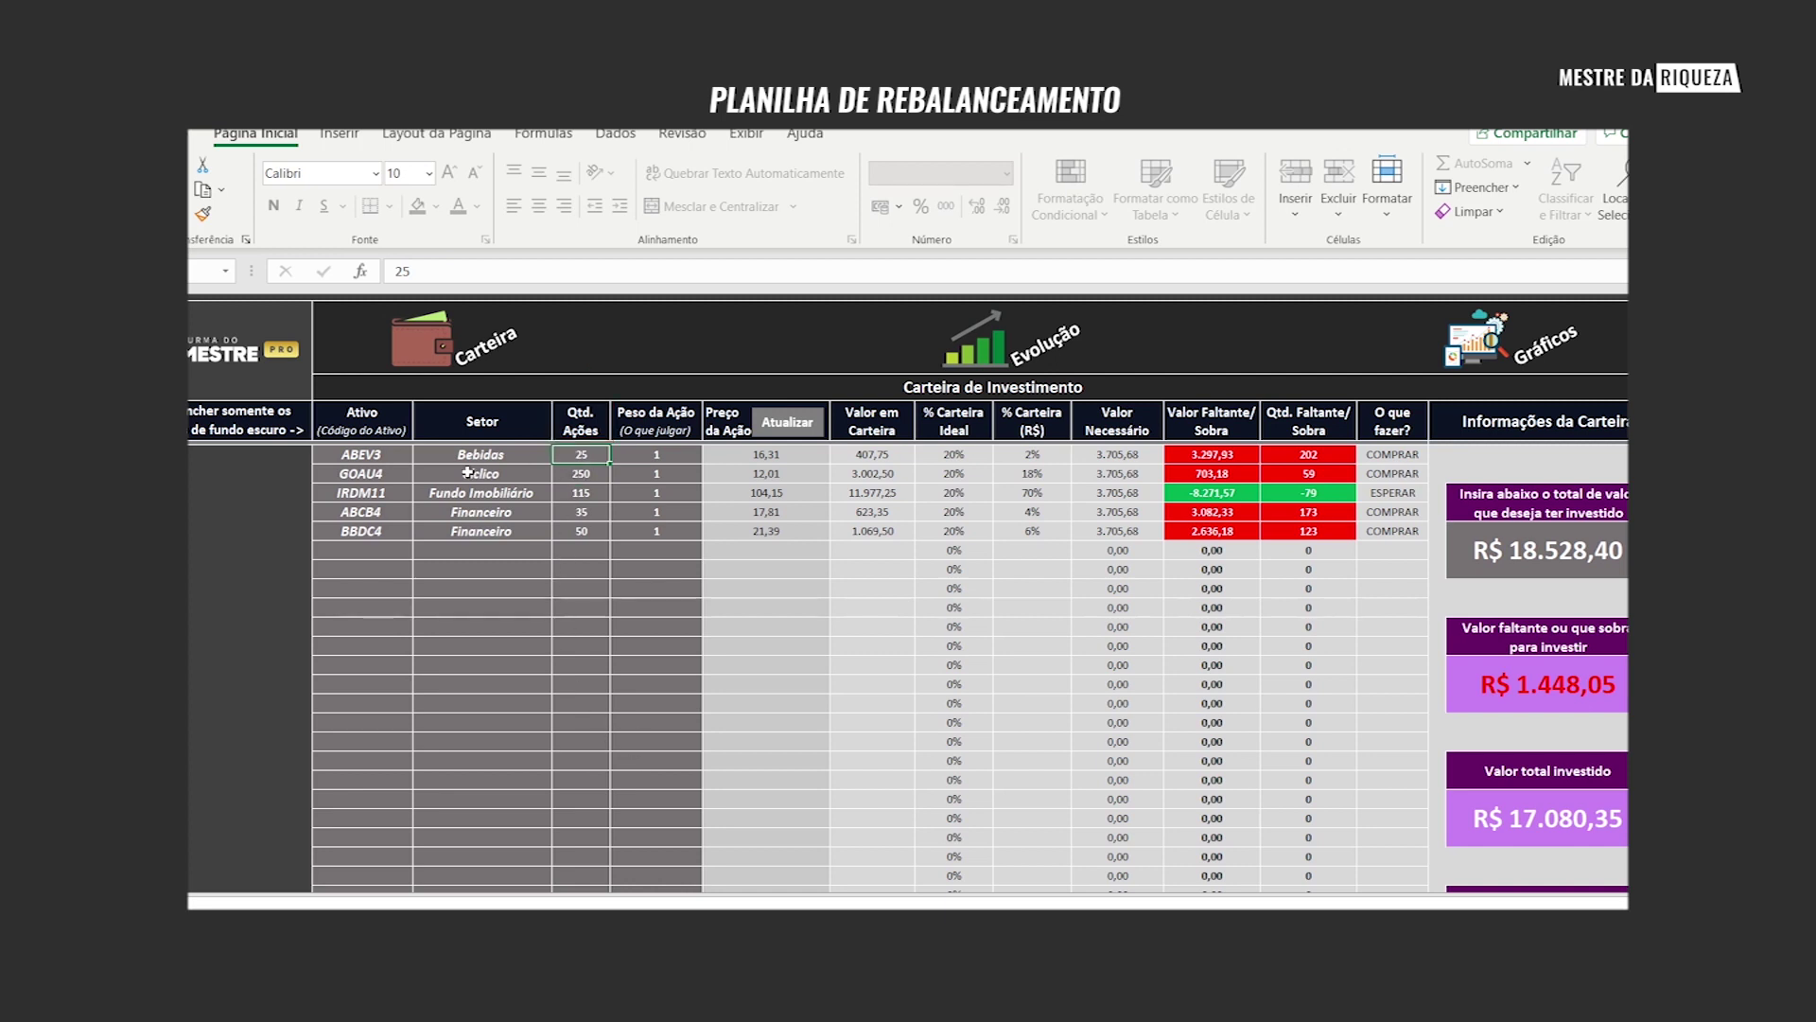
click(581, 531)
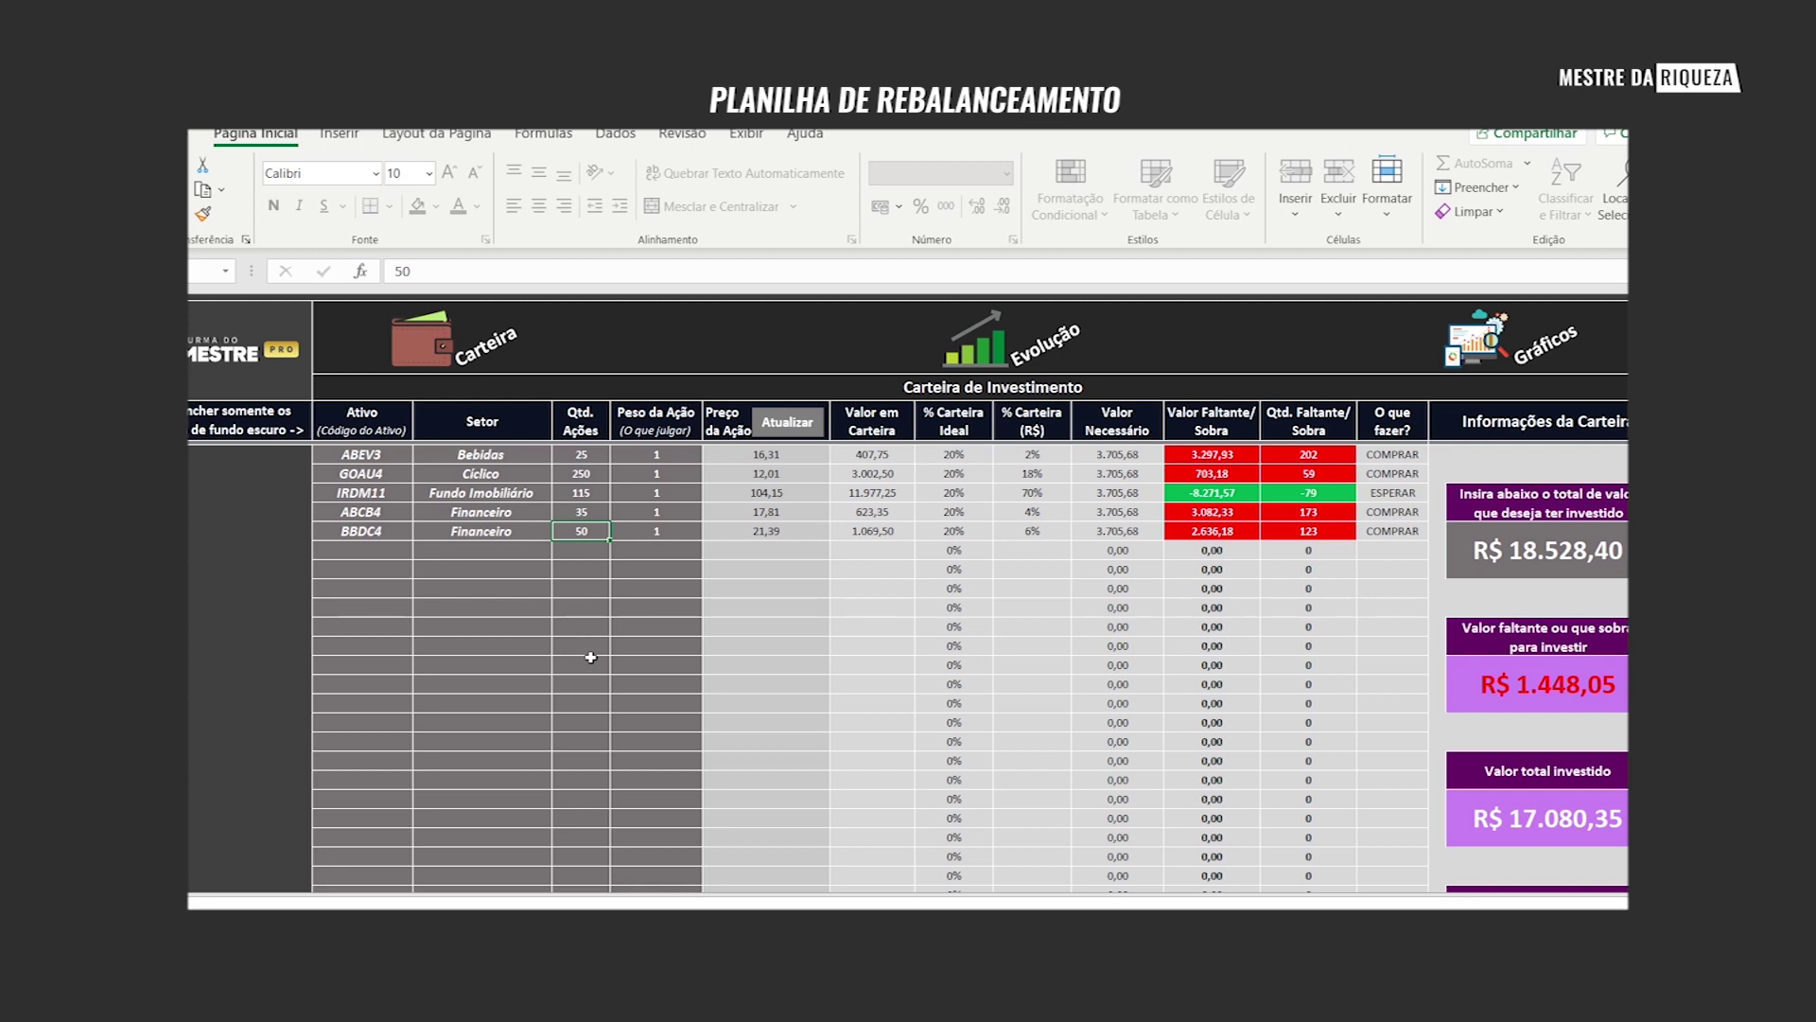
text(100)
key(Return)
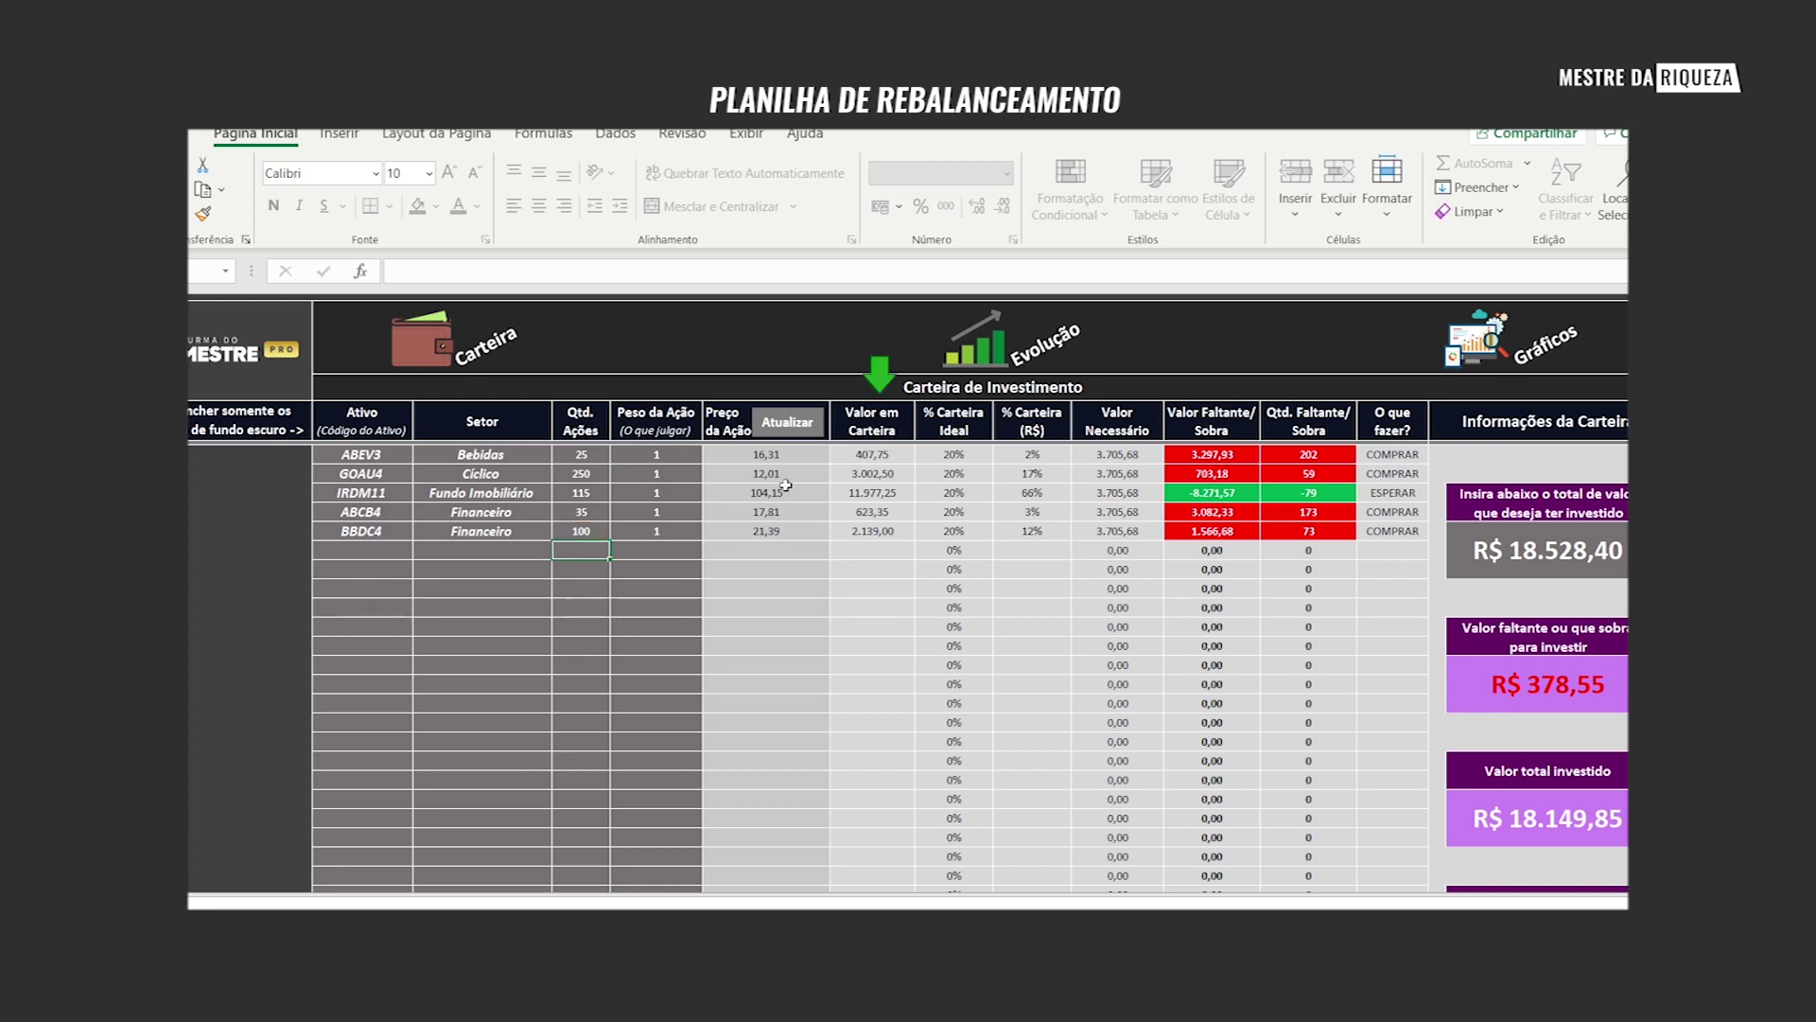
- Examine the five Valor em Carteira amounts and try to clear the Valor total investido cell
click(888, 457)
drag(887, 457, 890, 533)
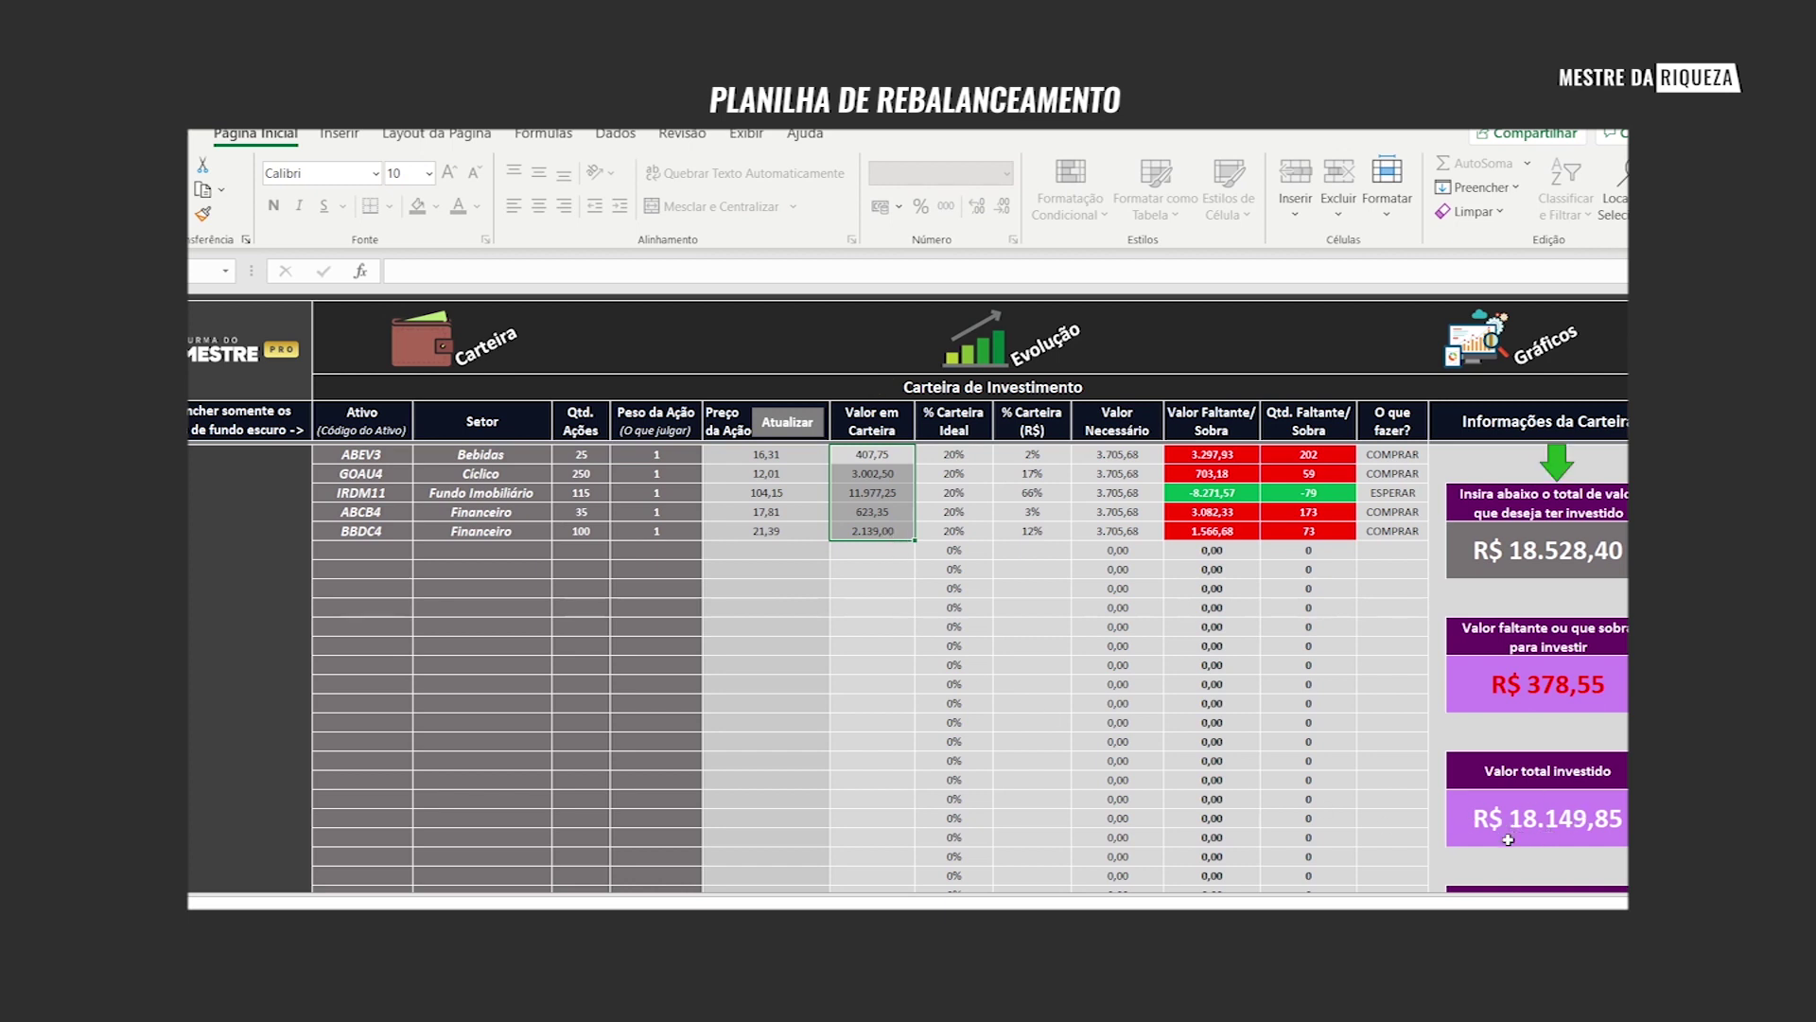
click(1535, 829)
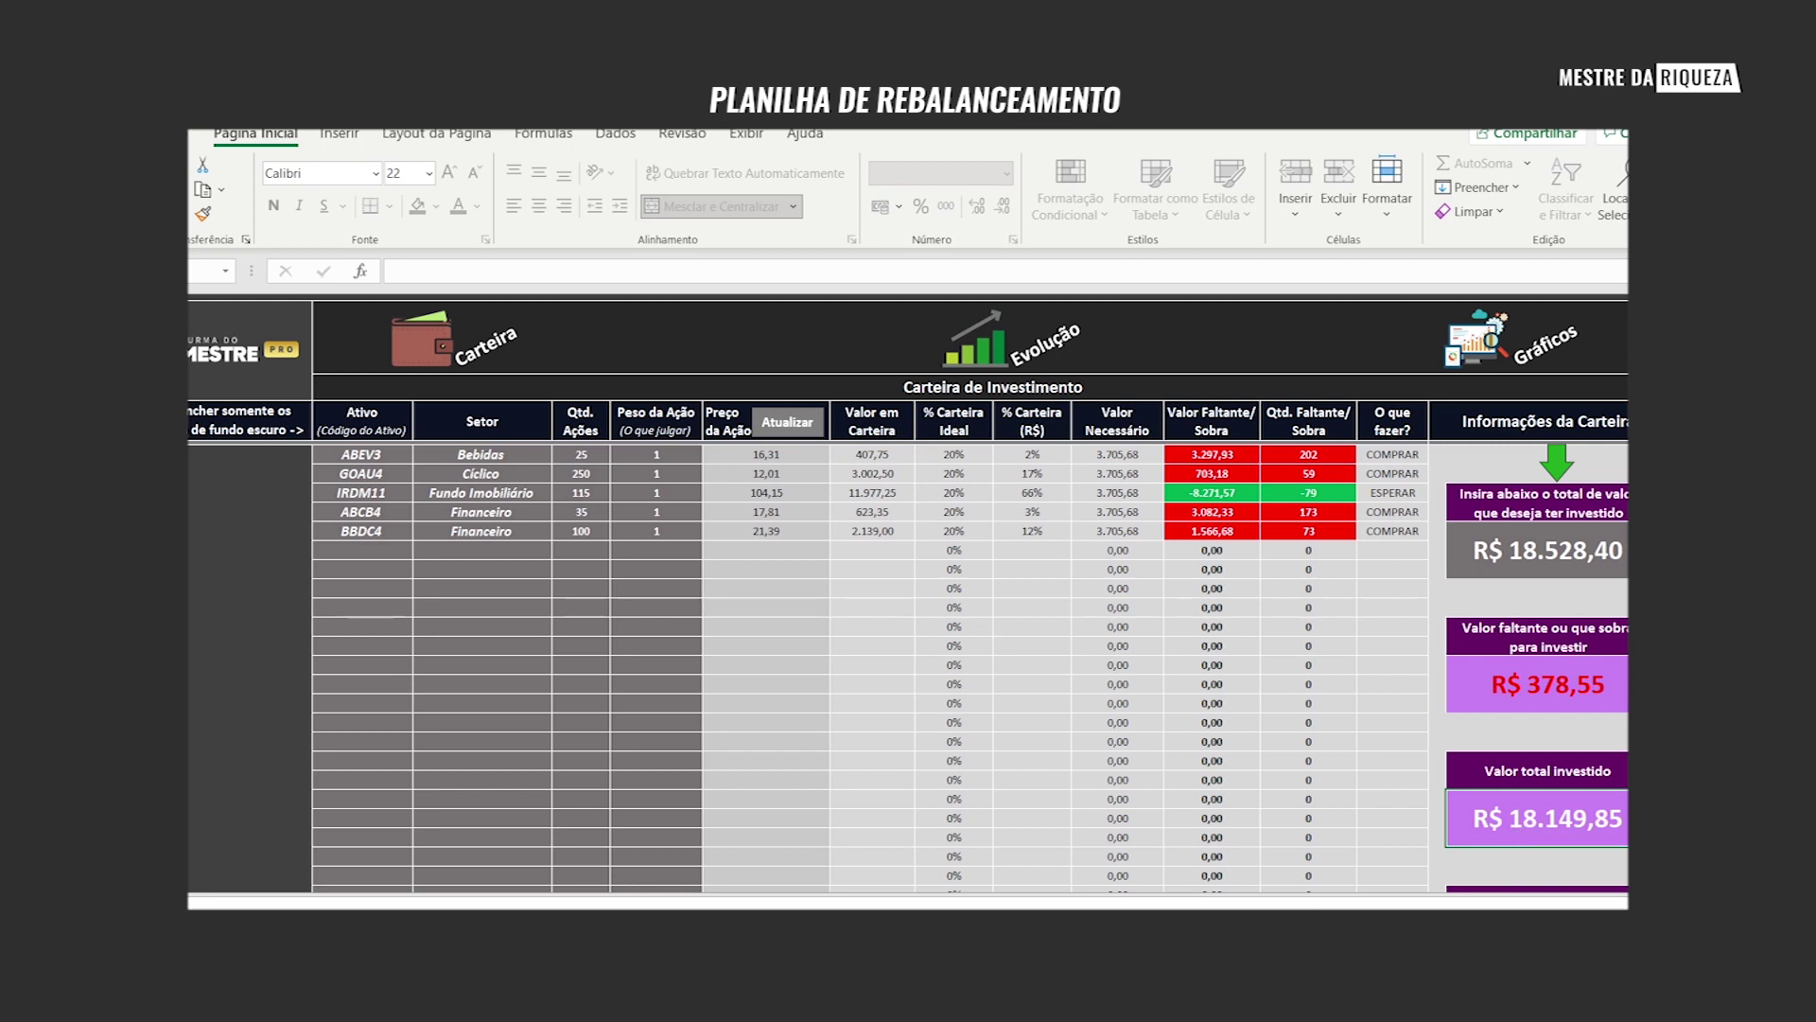
key(Delete)
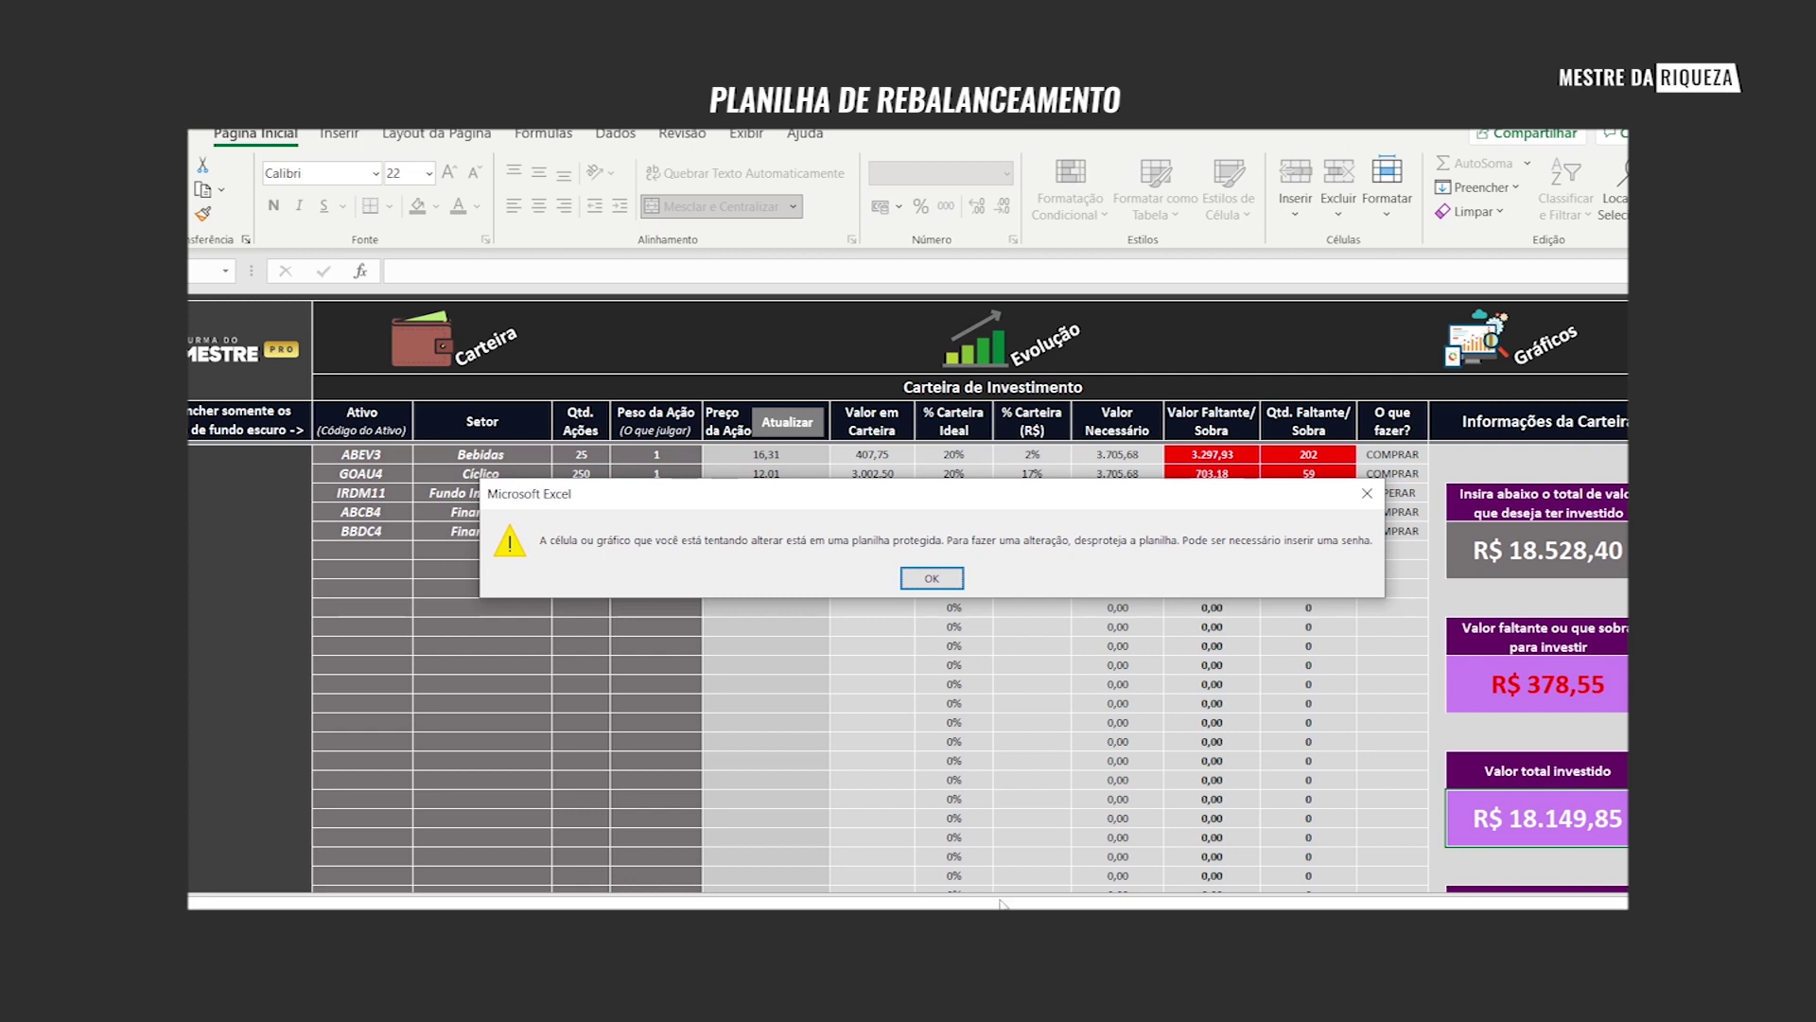
click(933, 579)
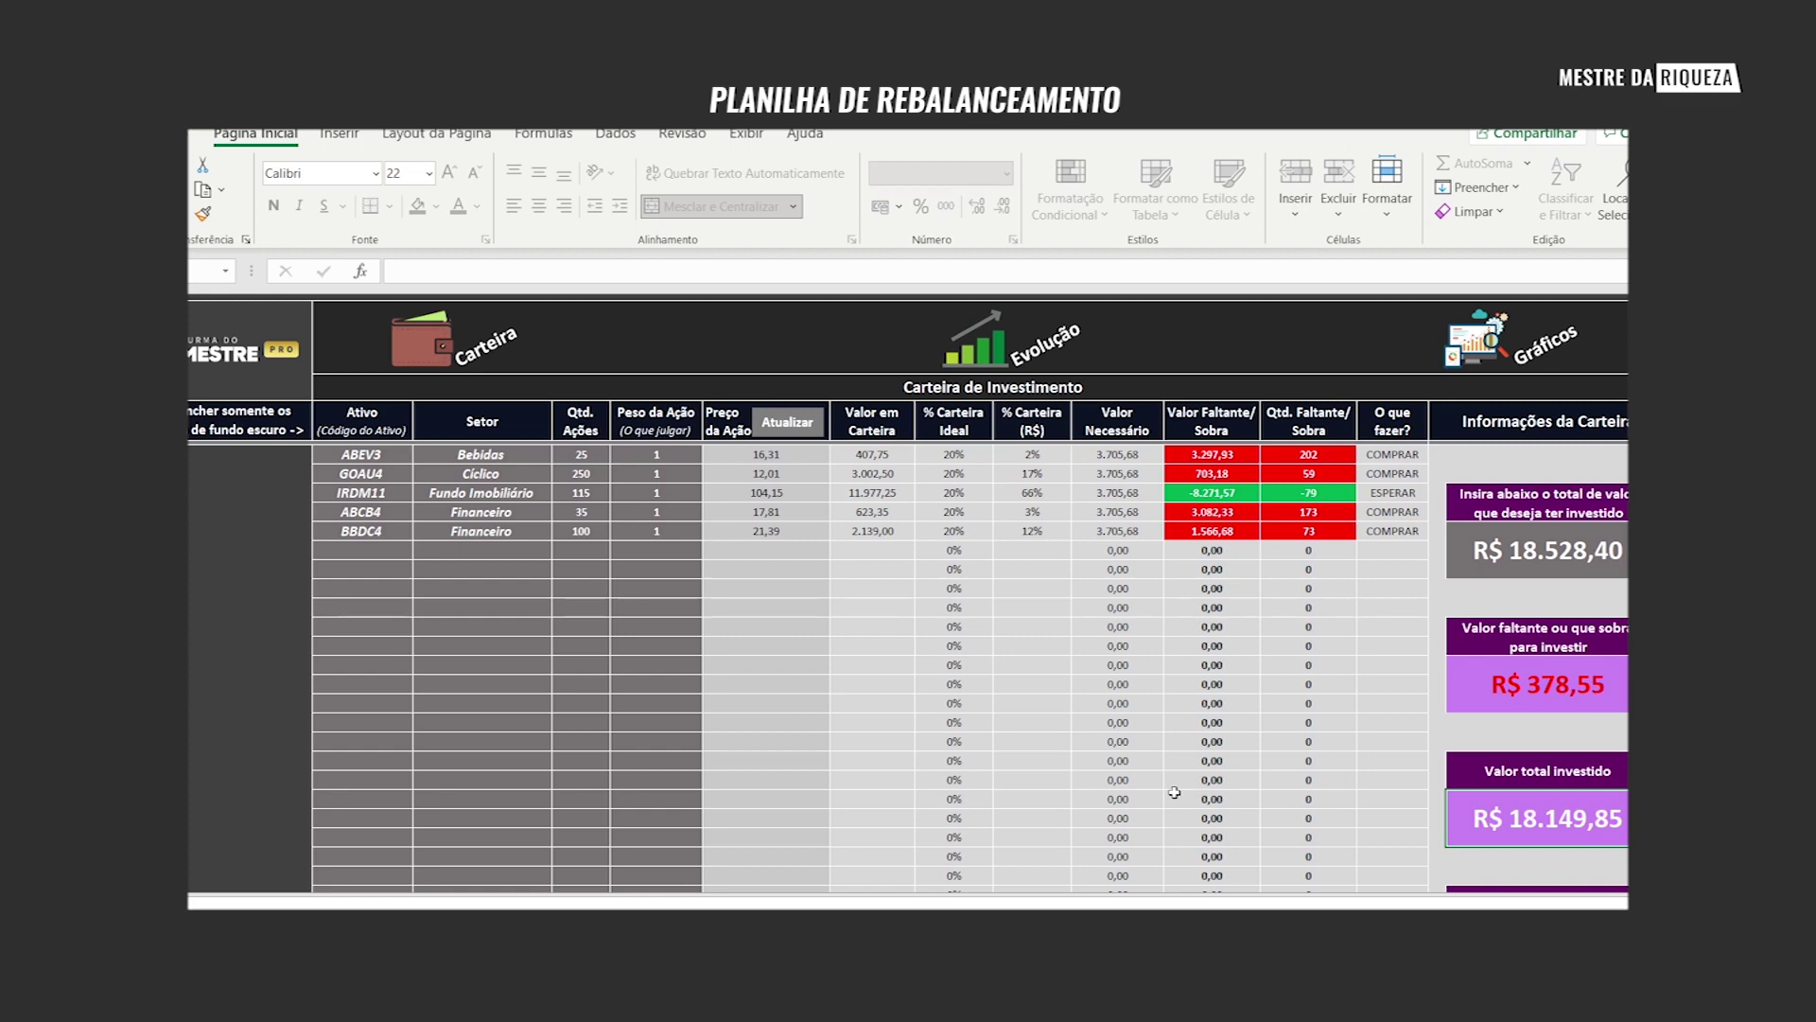
- Set the total amount to have invested to 20149,85 in the portfolio information area
click(1511, 549)
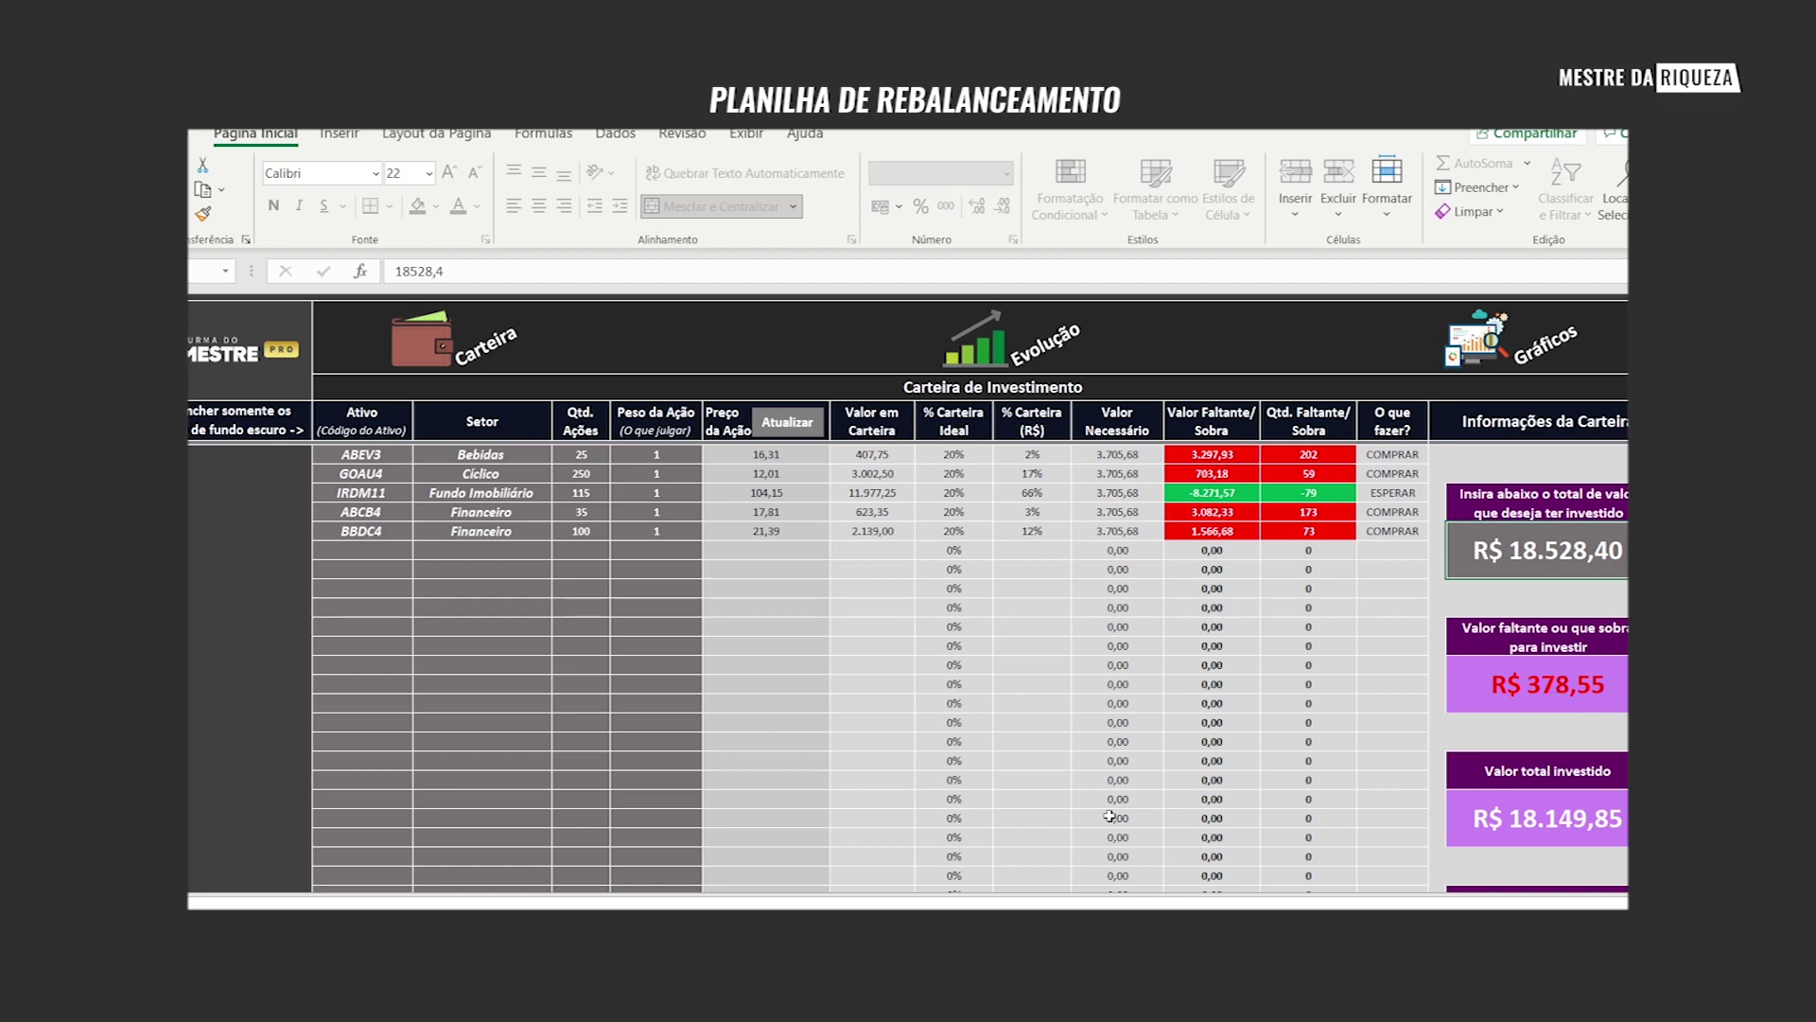
text(20149,)
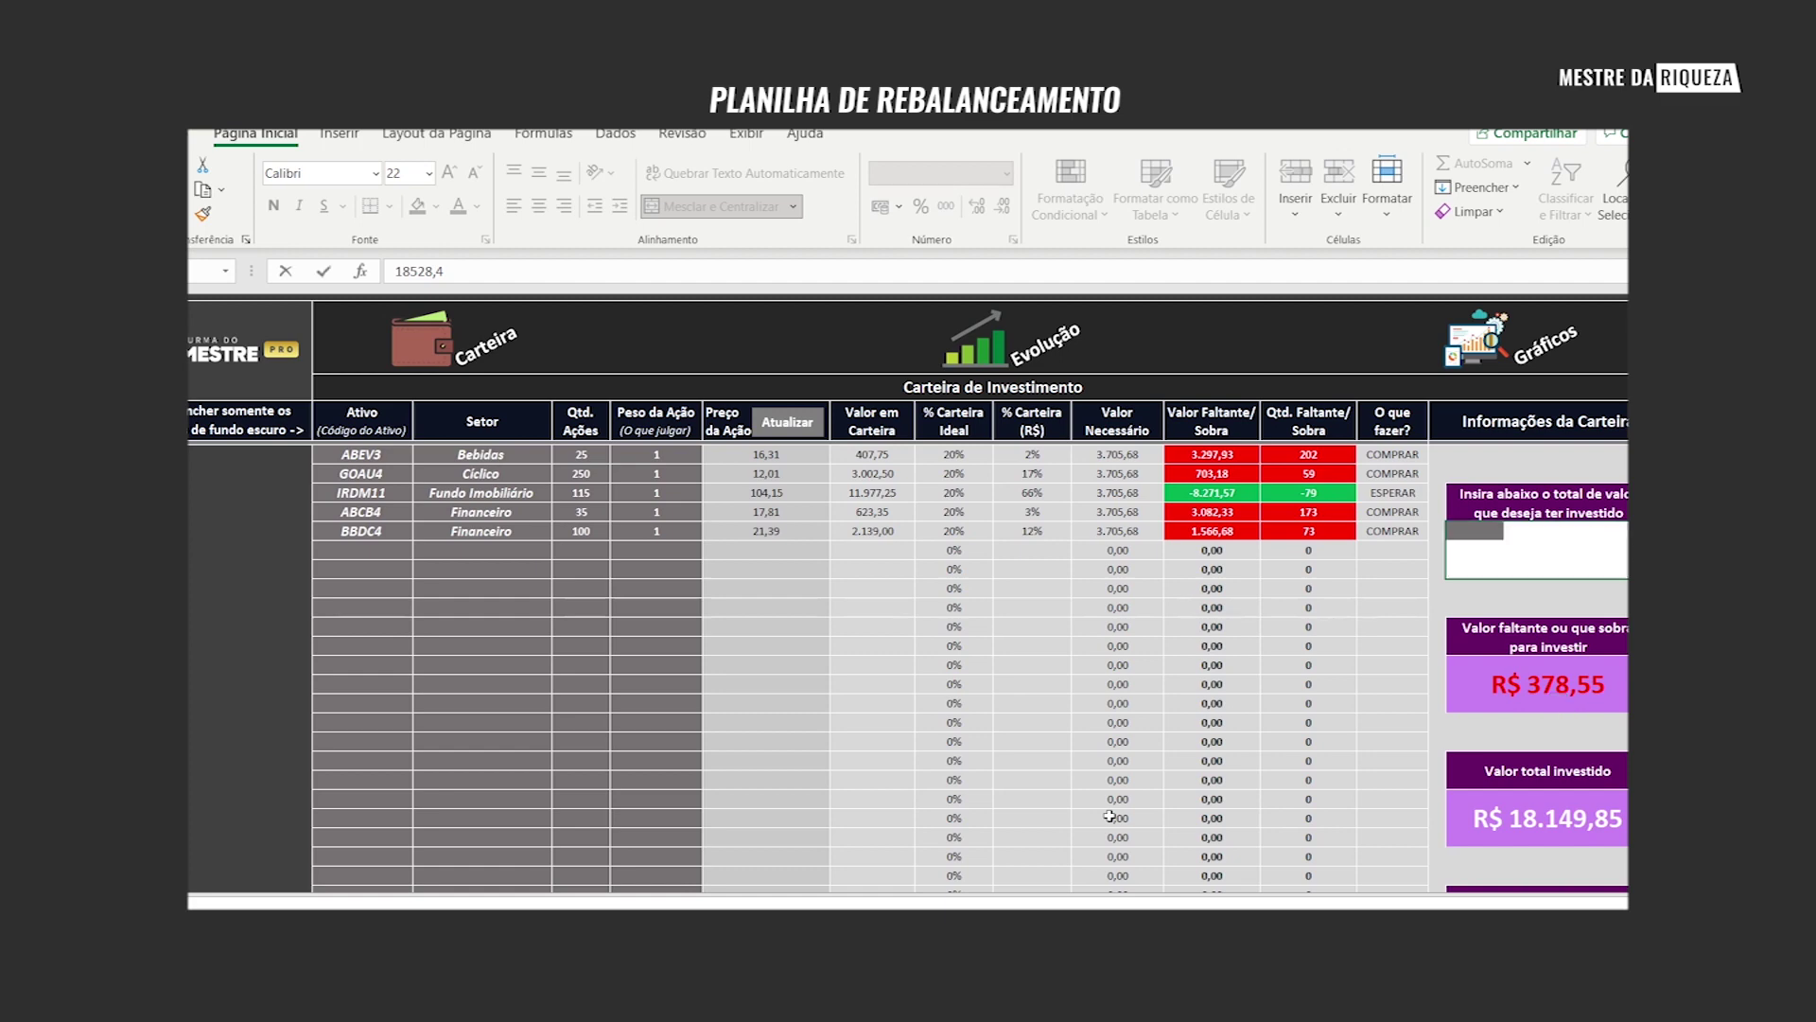
text(85)
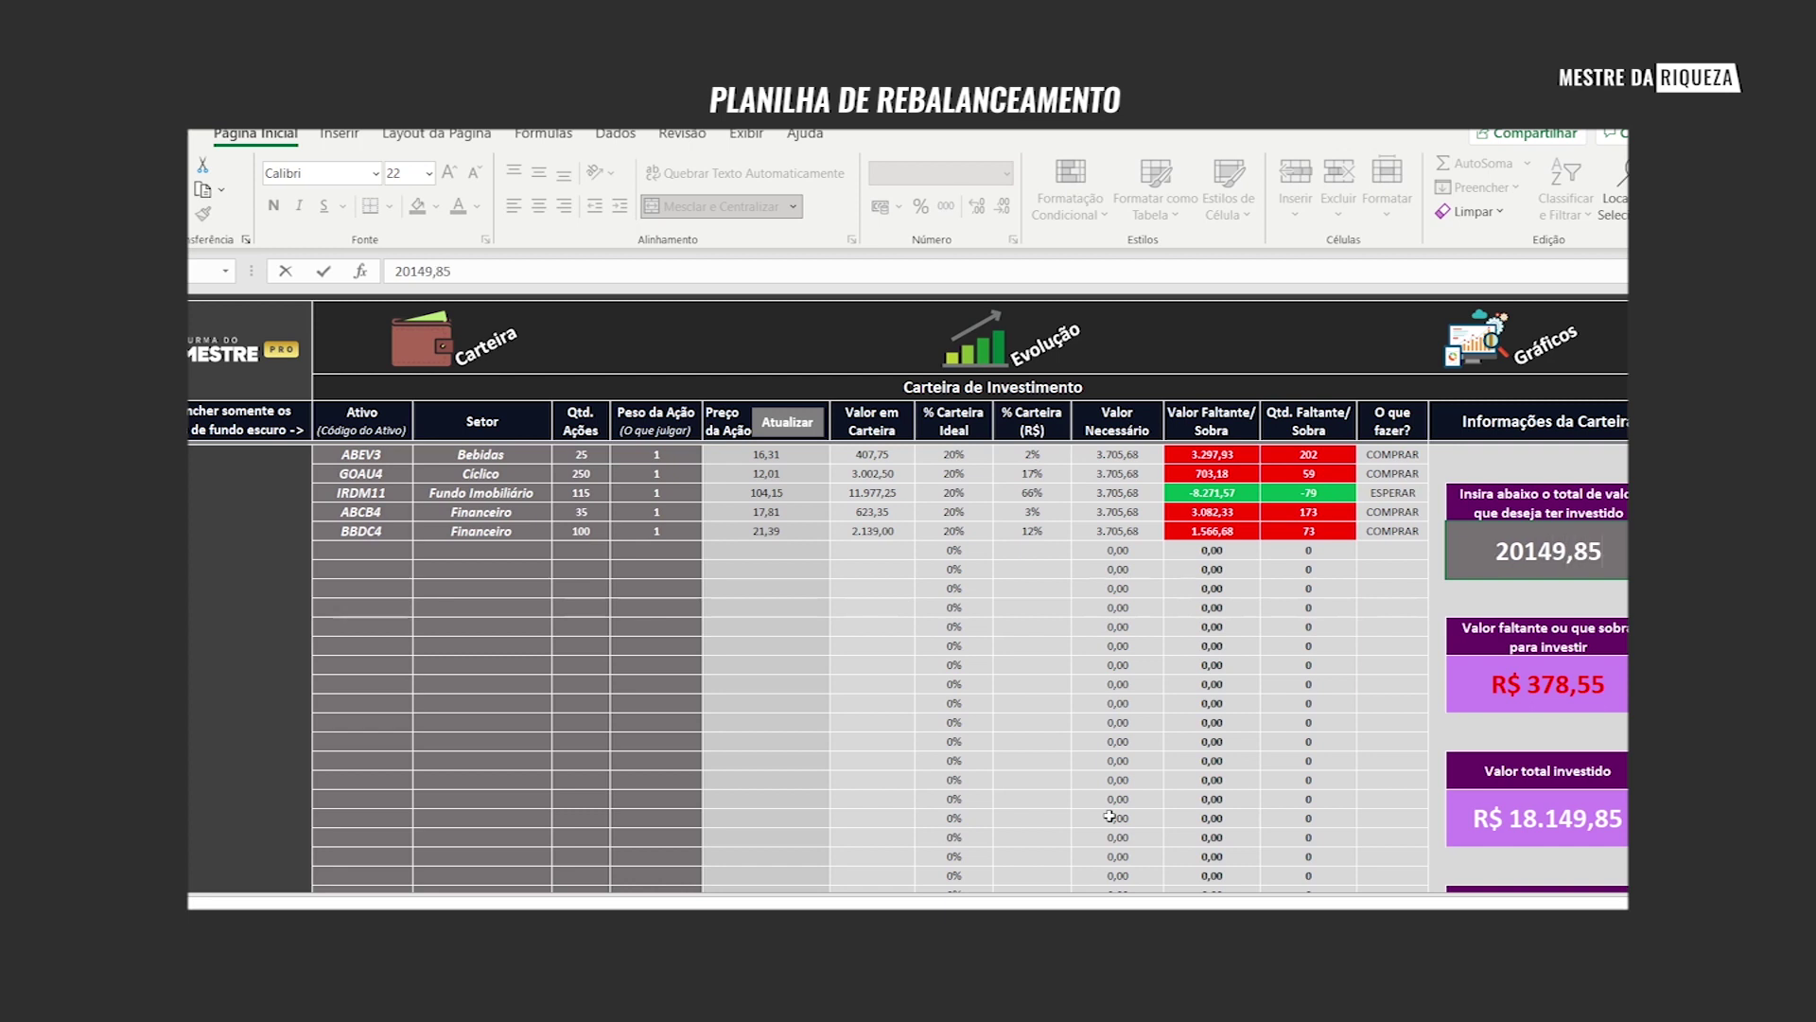
key(Return)
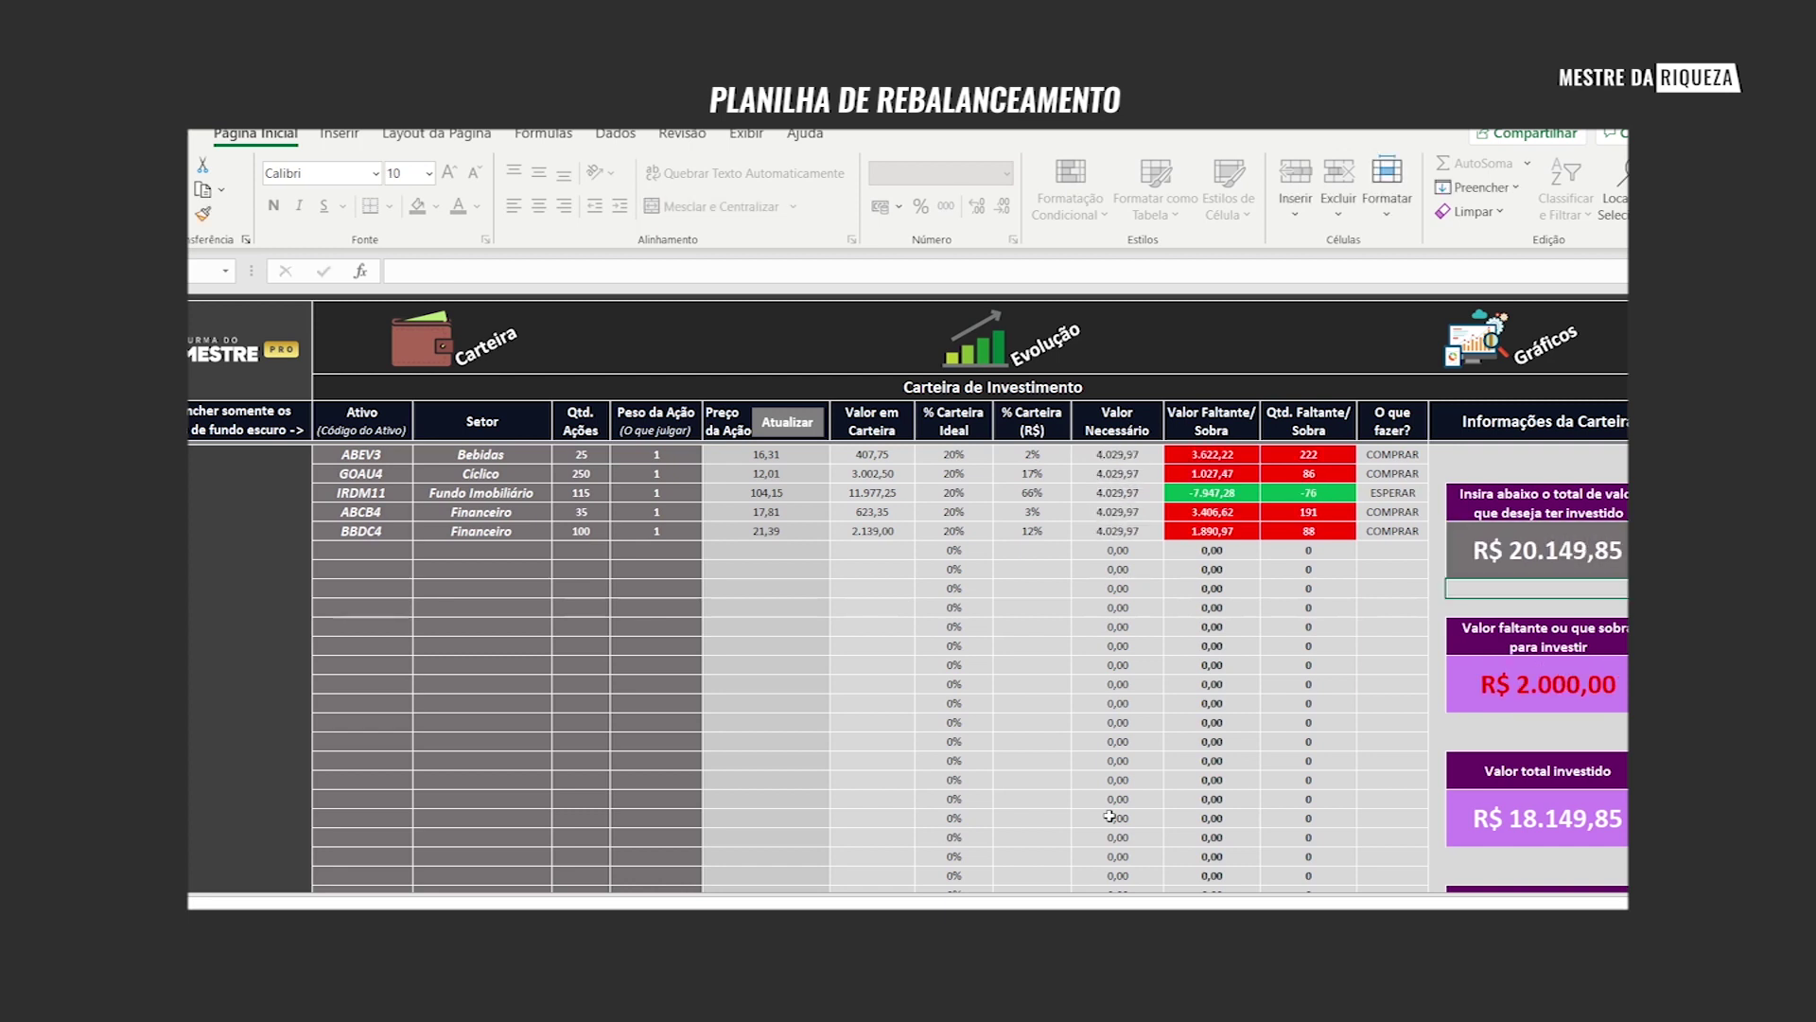
- Try to edit the cell showing the missing or surplus value to invest
click(1548, 552)
click(1546, 676)
double_click(1546, 675)
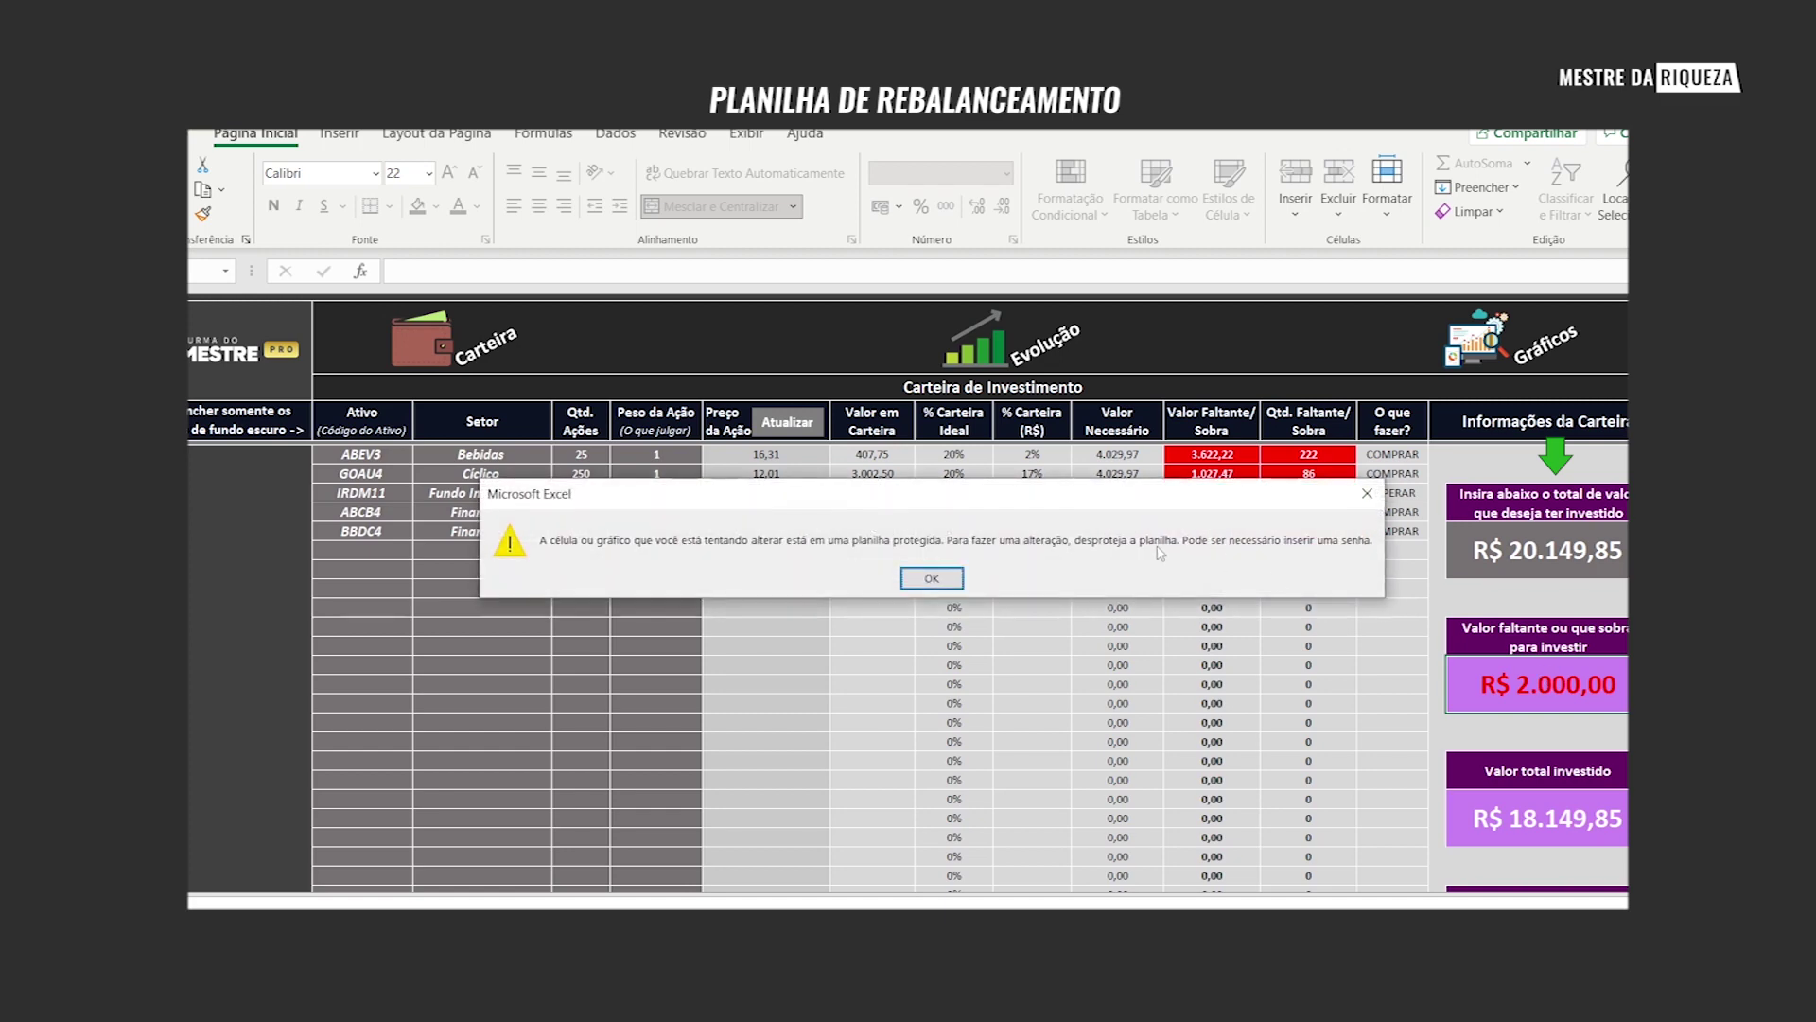
click(931, 580)
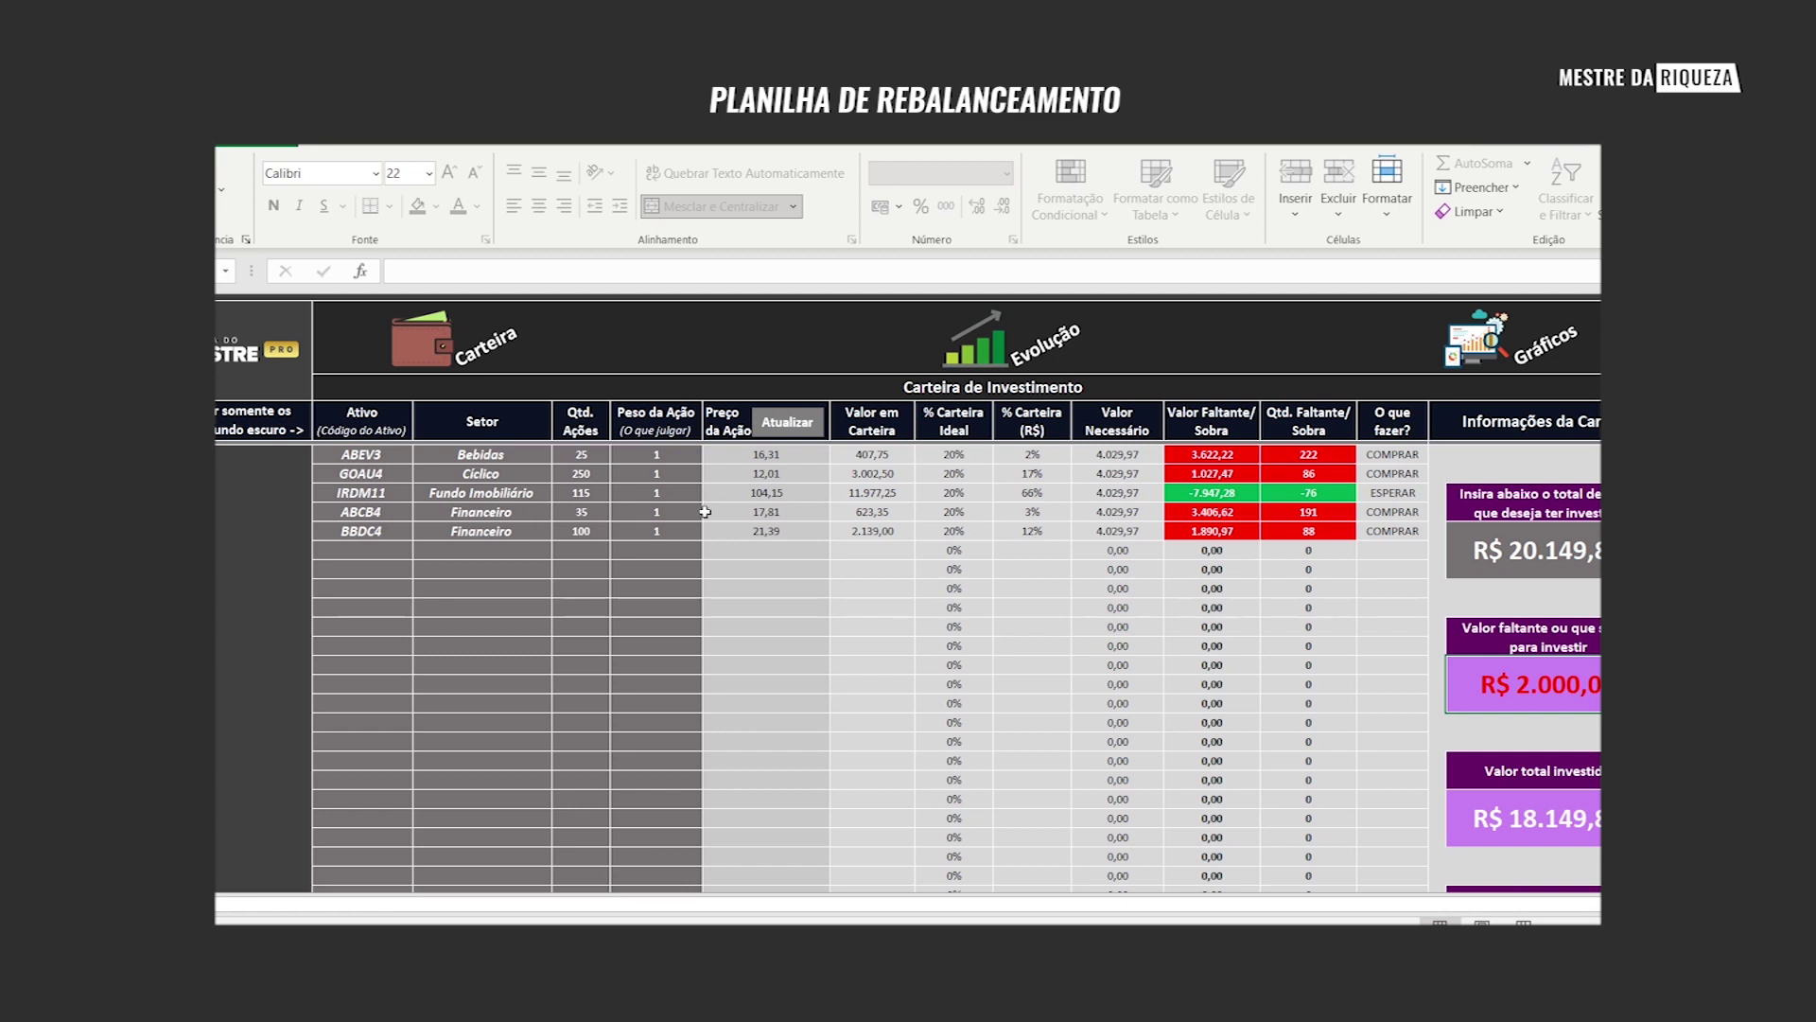
- Examine the Valor em Carteira, Peso da Ação and % Carteira Ideal columns for the five assets
click(871, 455)
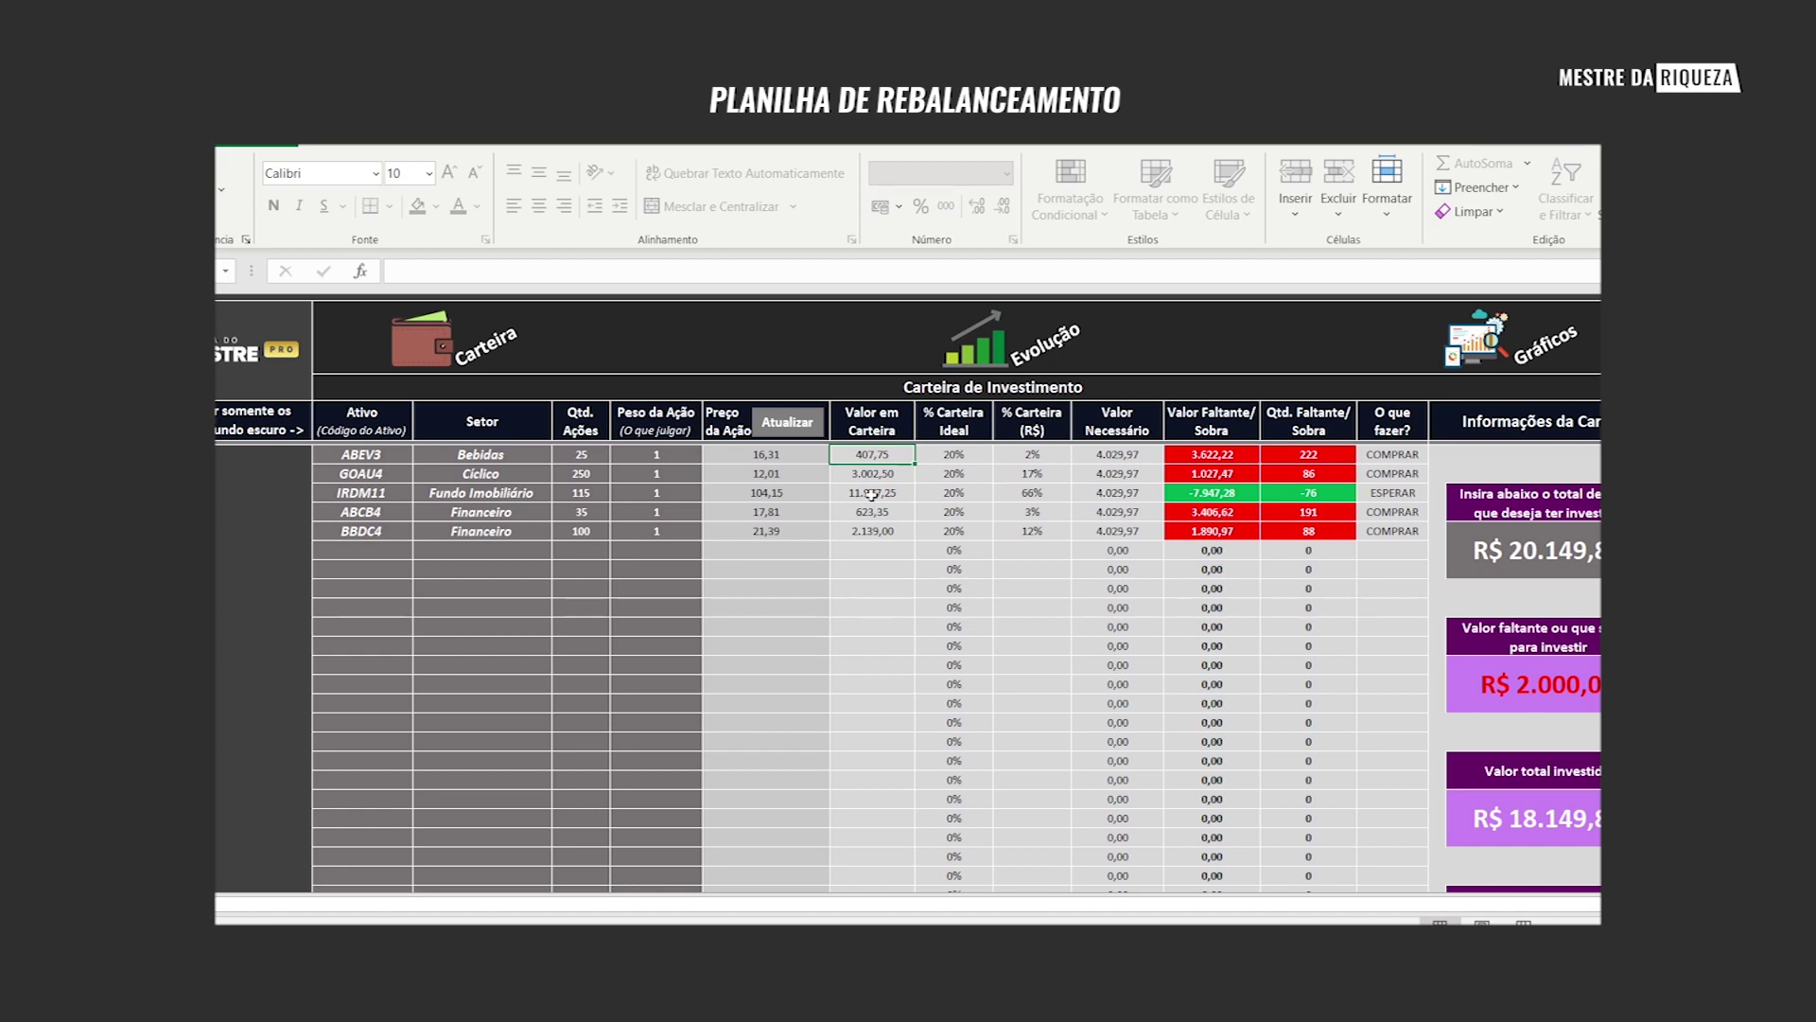
click(655, 426)
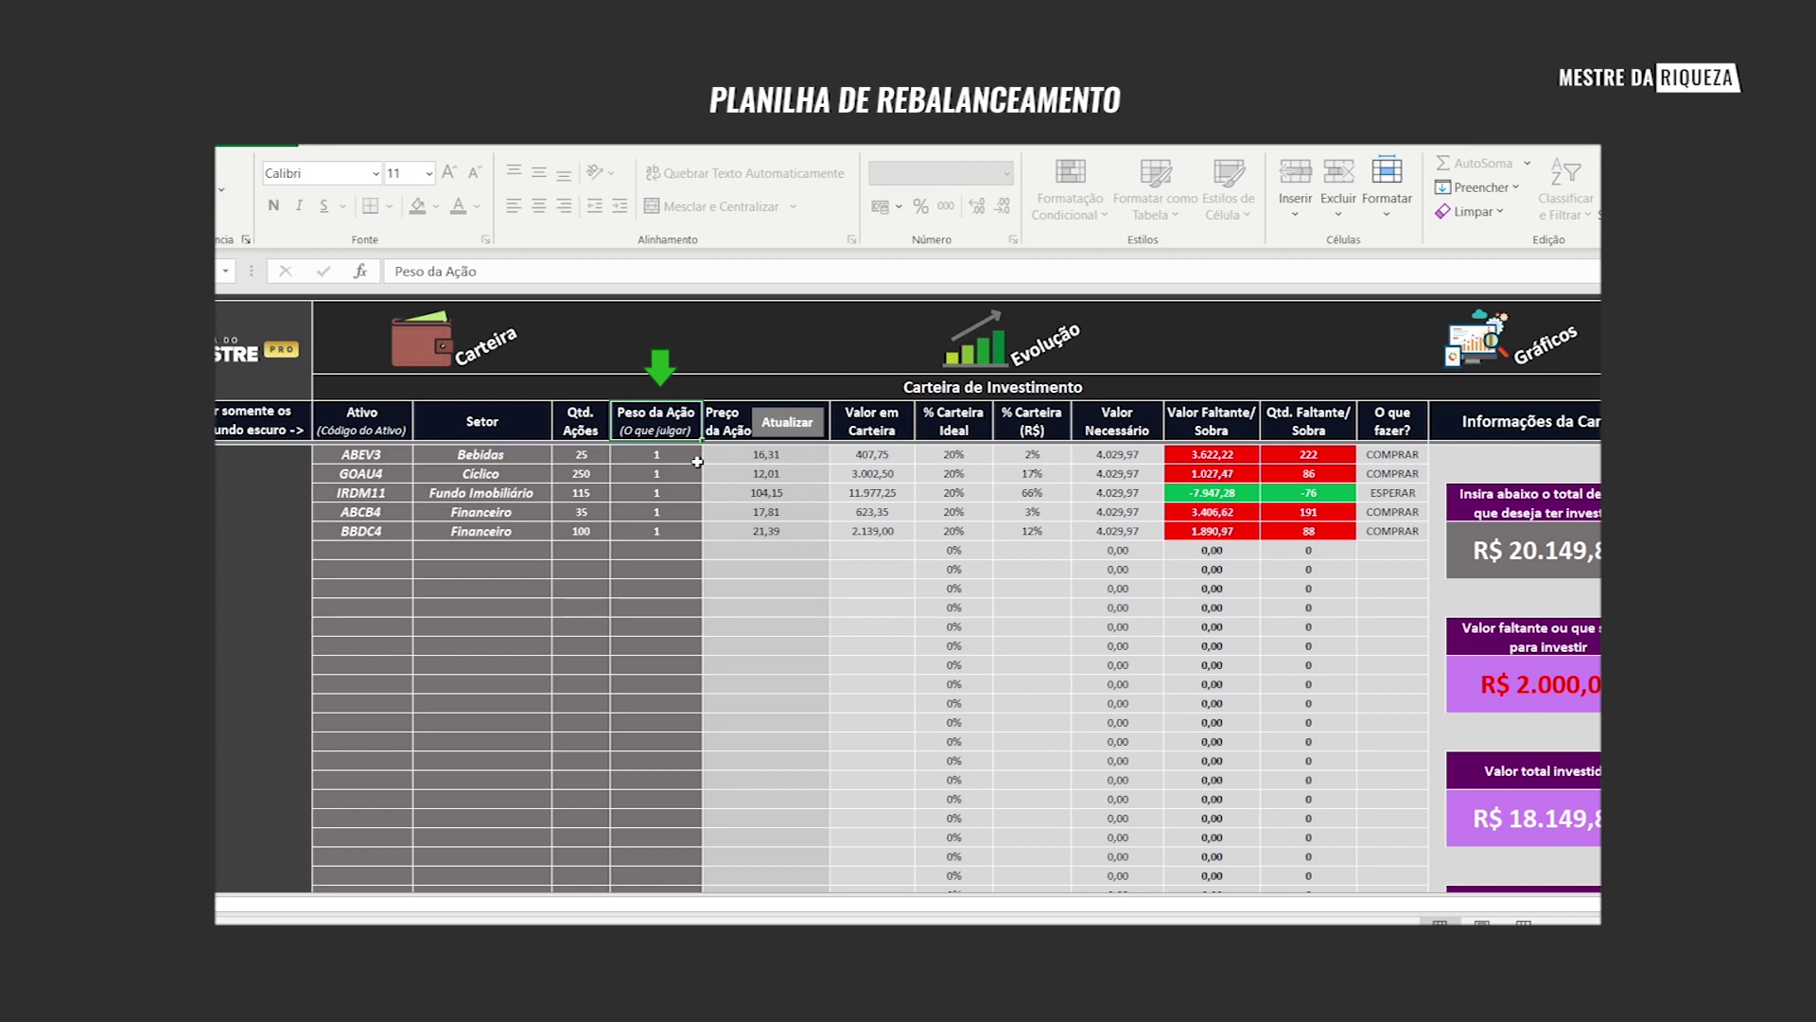
drag(698, 460, 663, 531)
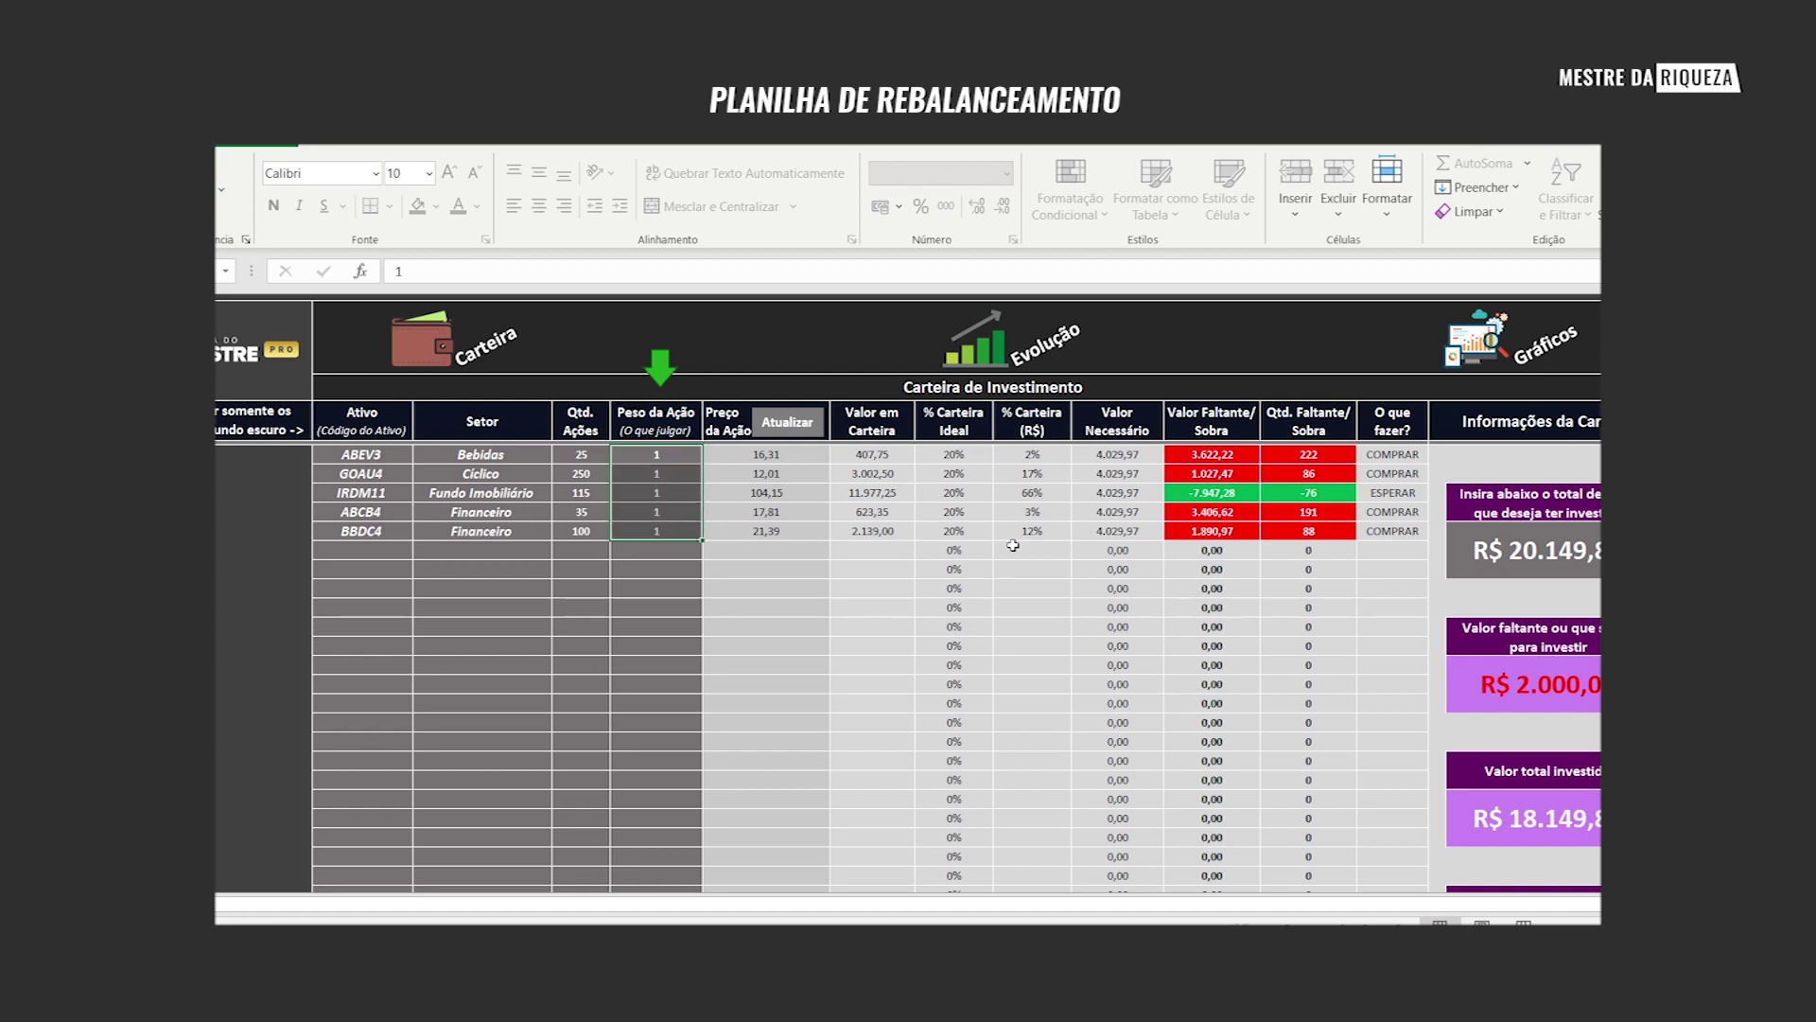
drag(956, 454, 956, 532)
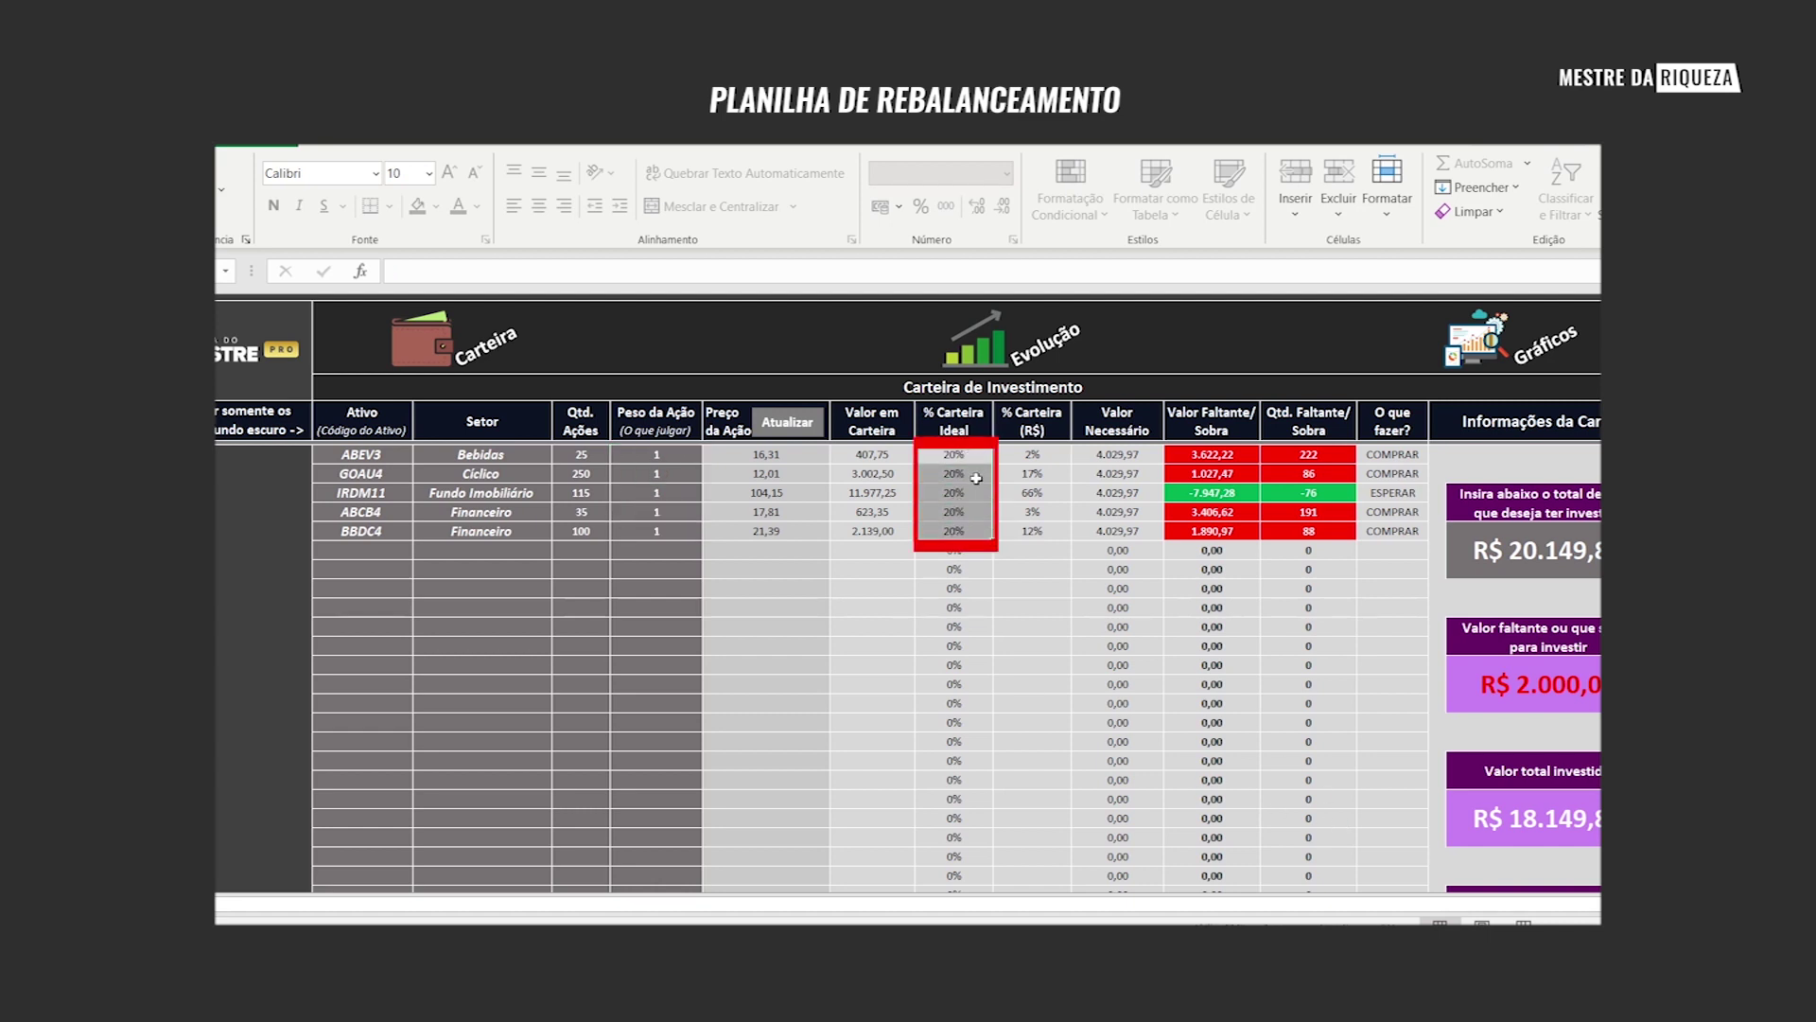
click(823, 607)
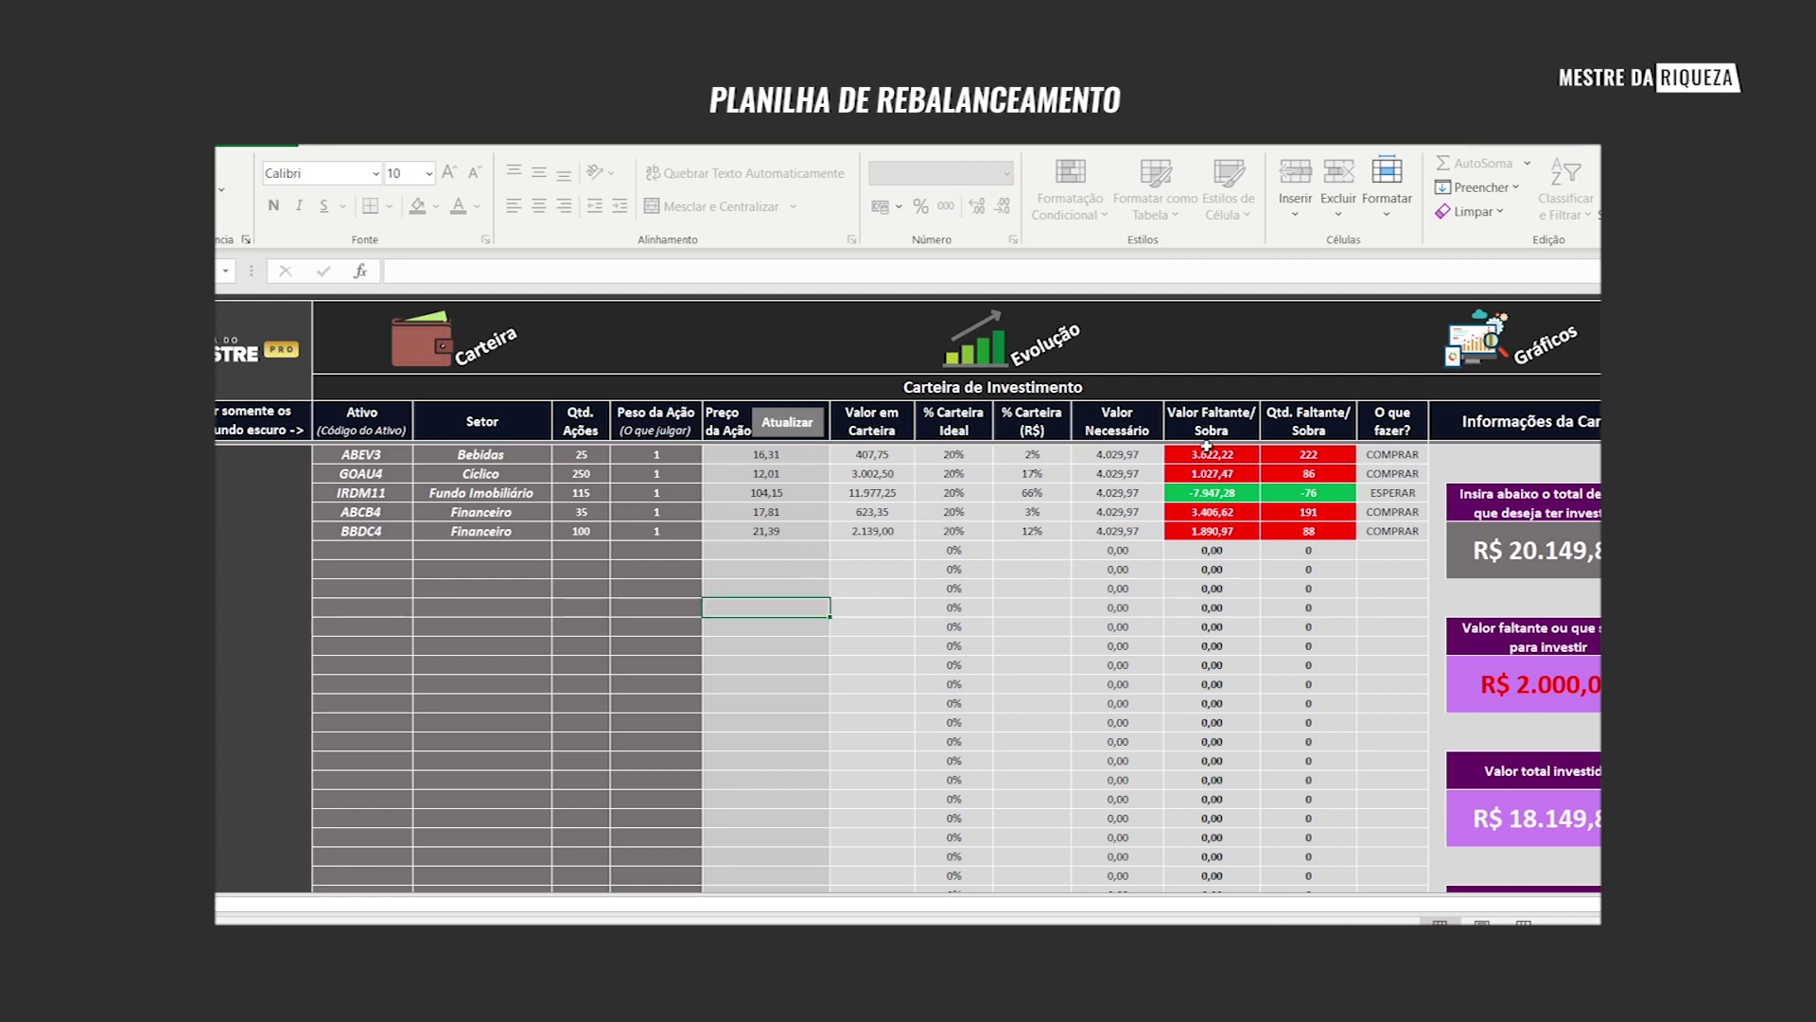
click(889, 455)
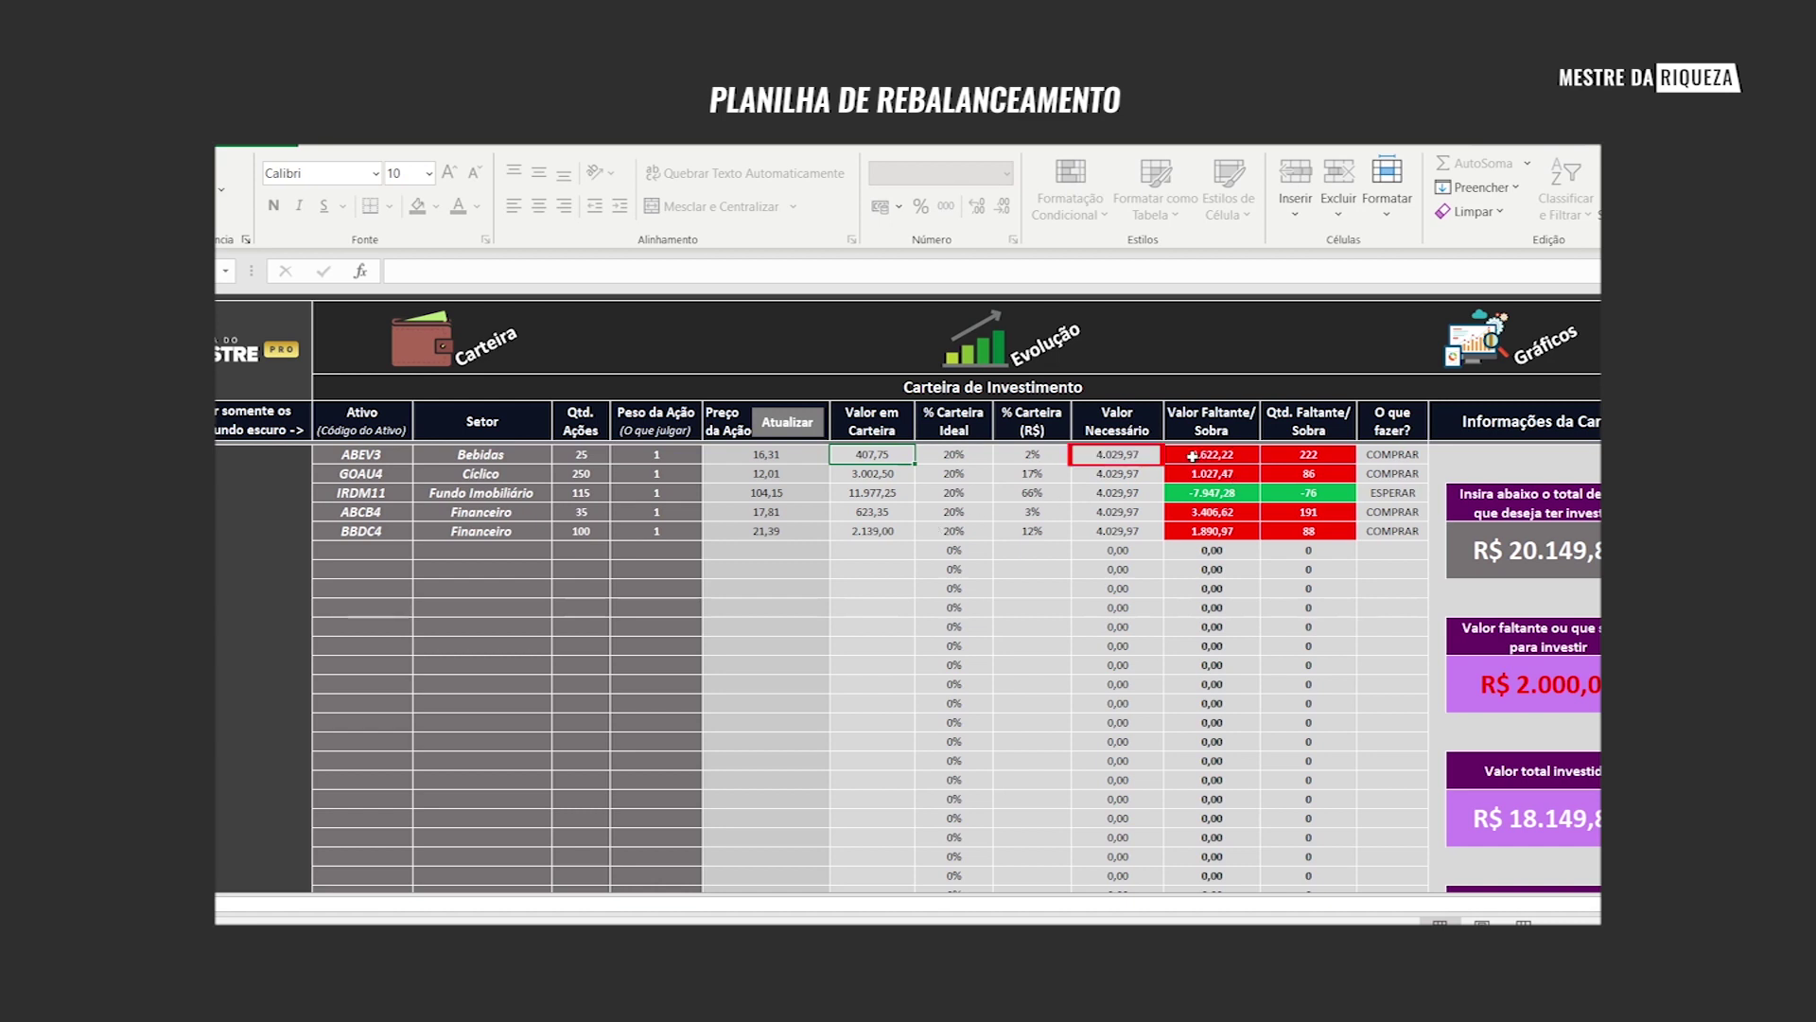
- Examine how Valor em Carteira compares with Valor Necessário for ABEV3 and IRDM11, including the O que fazer? recommendation
click(1099, 455)
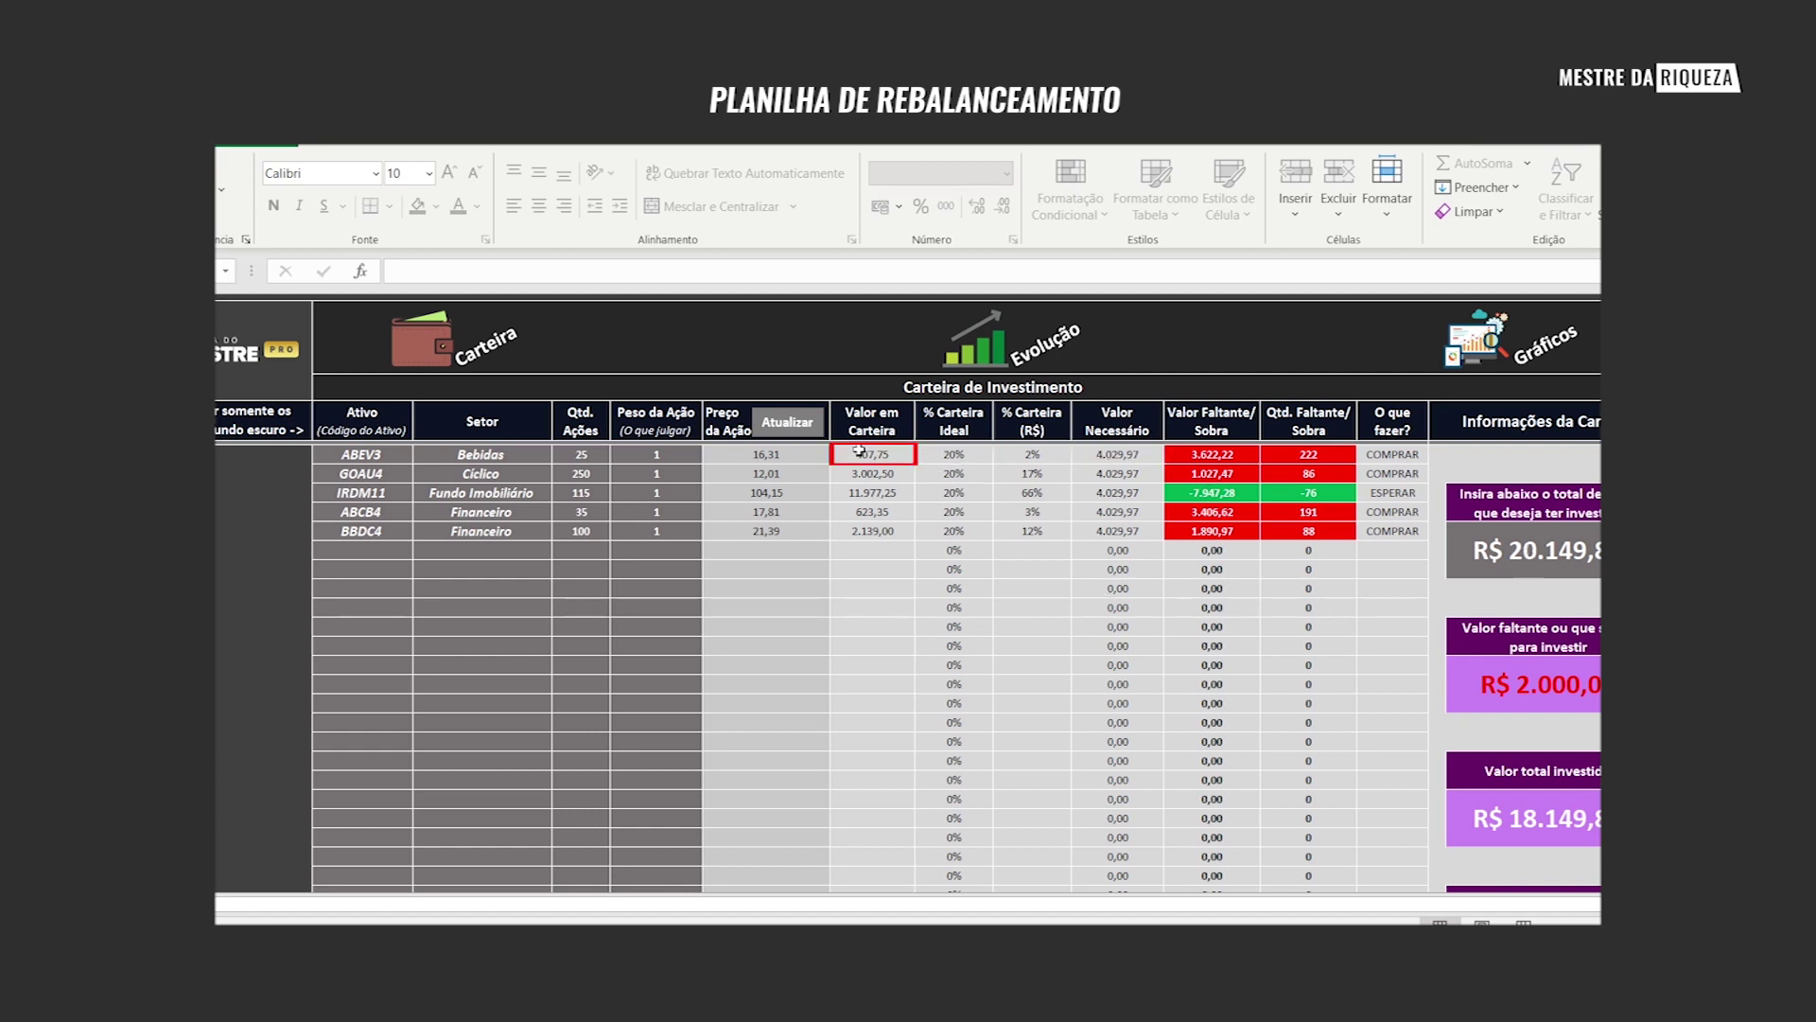
click(1207, 453)
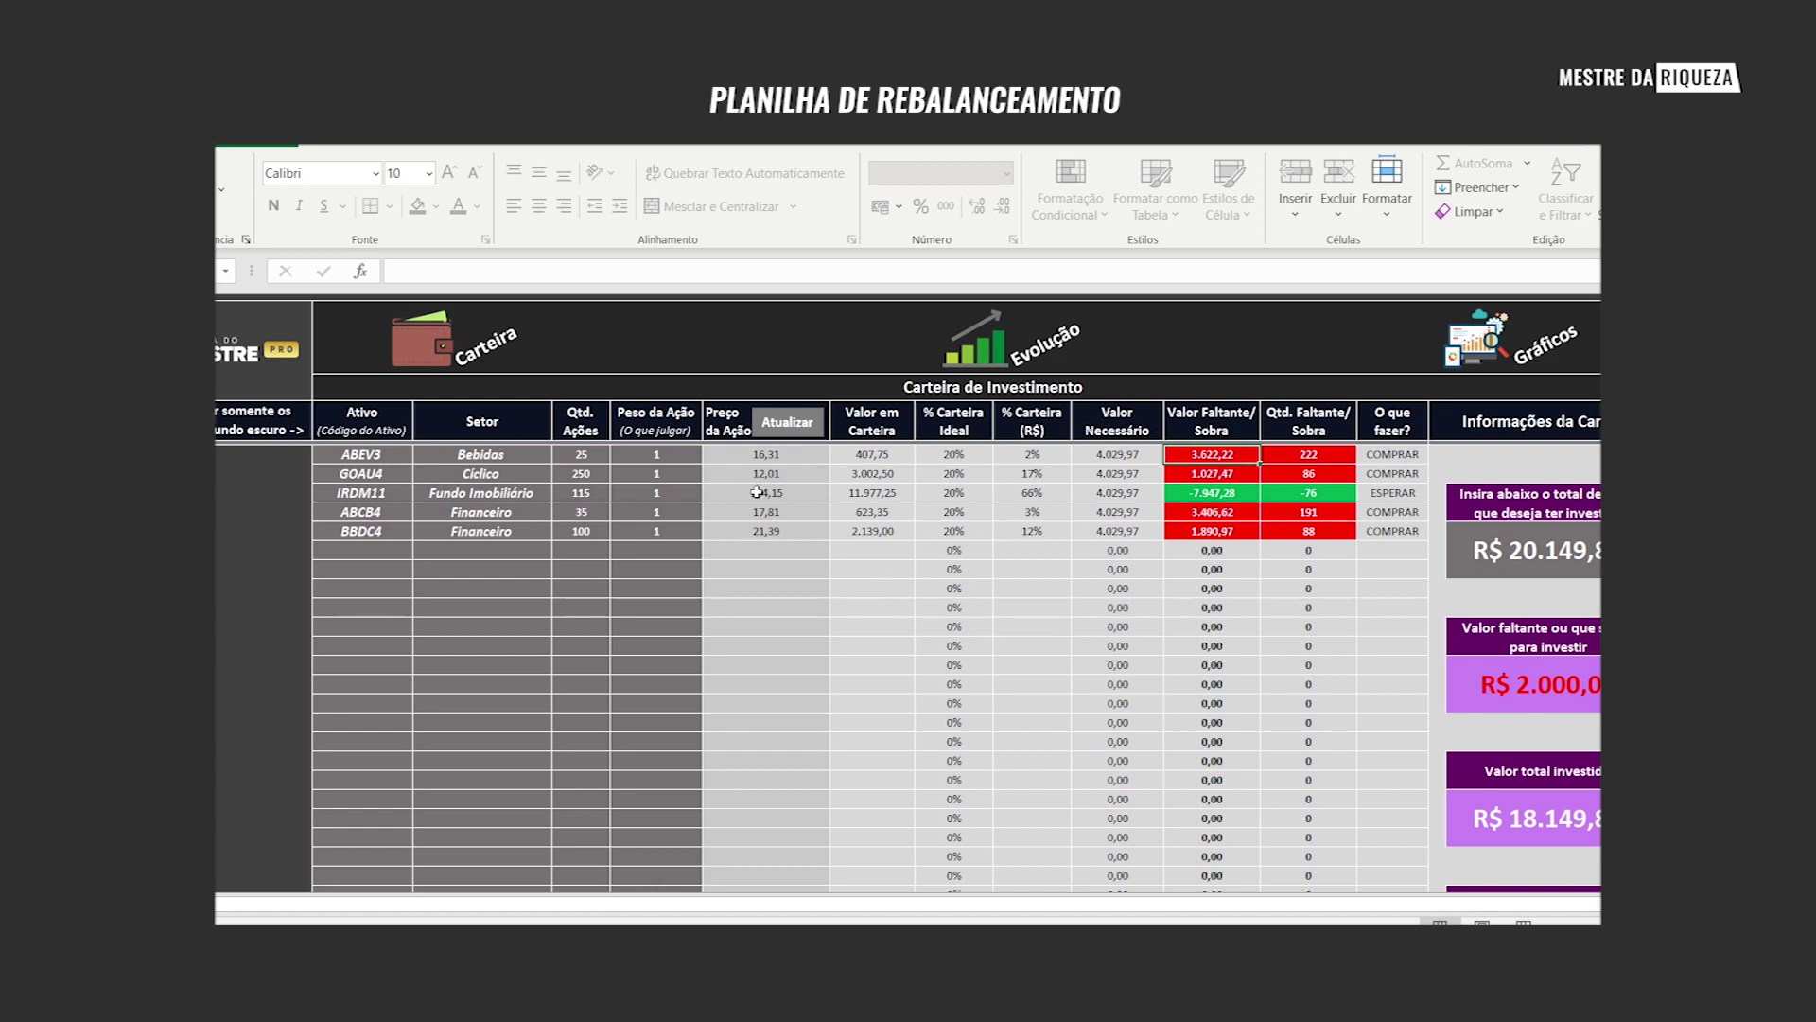
click(844, 490)
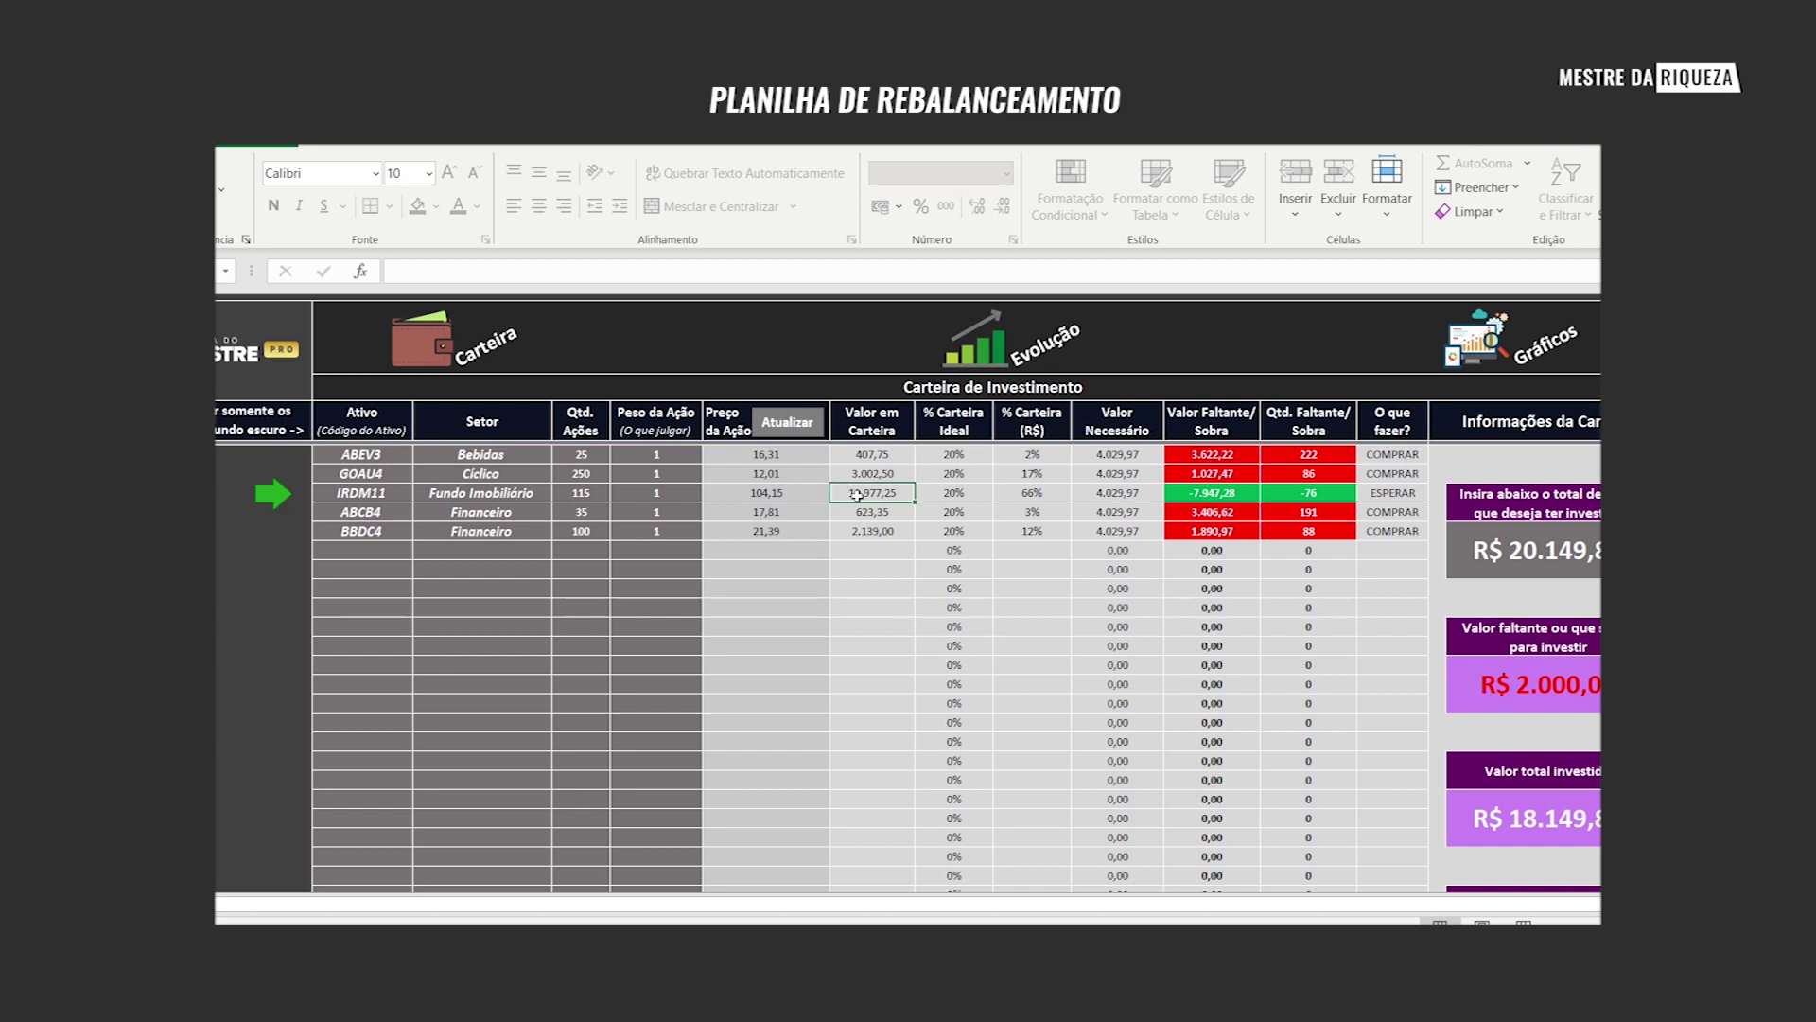
click(1203, 486)
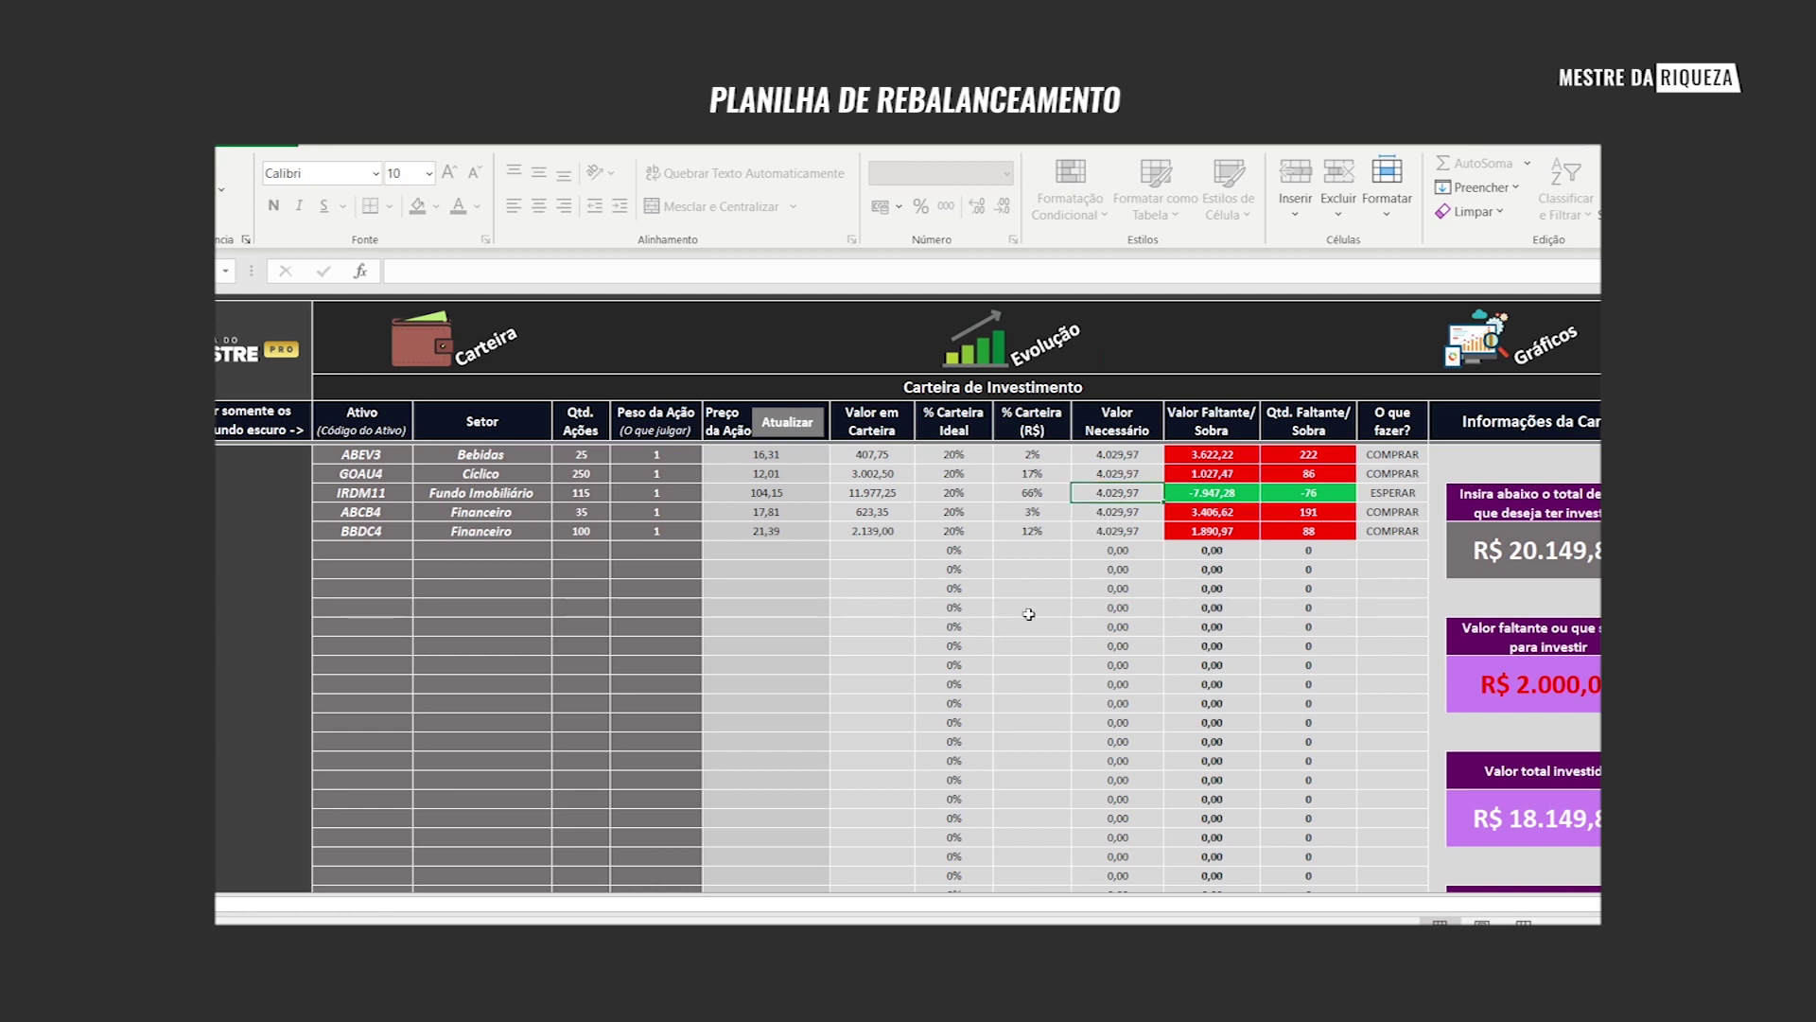
key(Right)
key(Right)
key(Right)
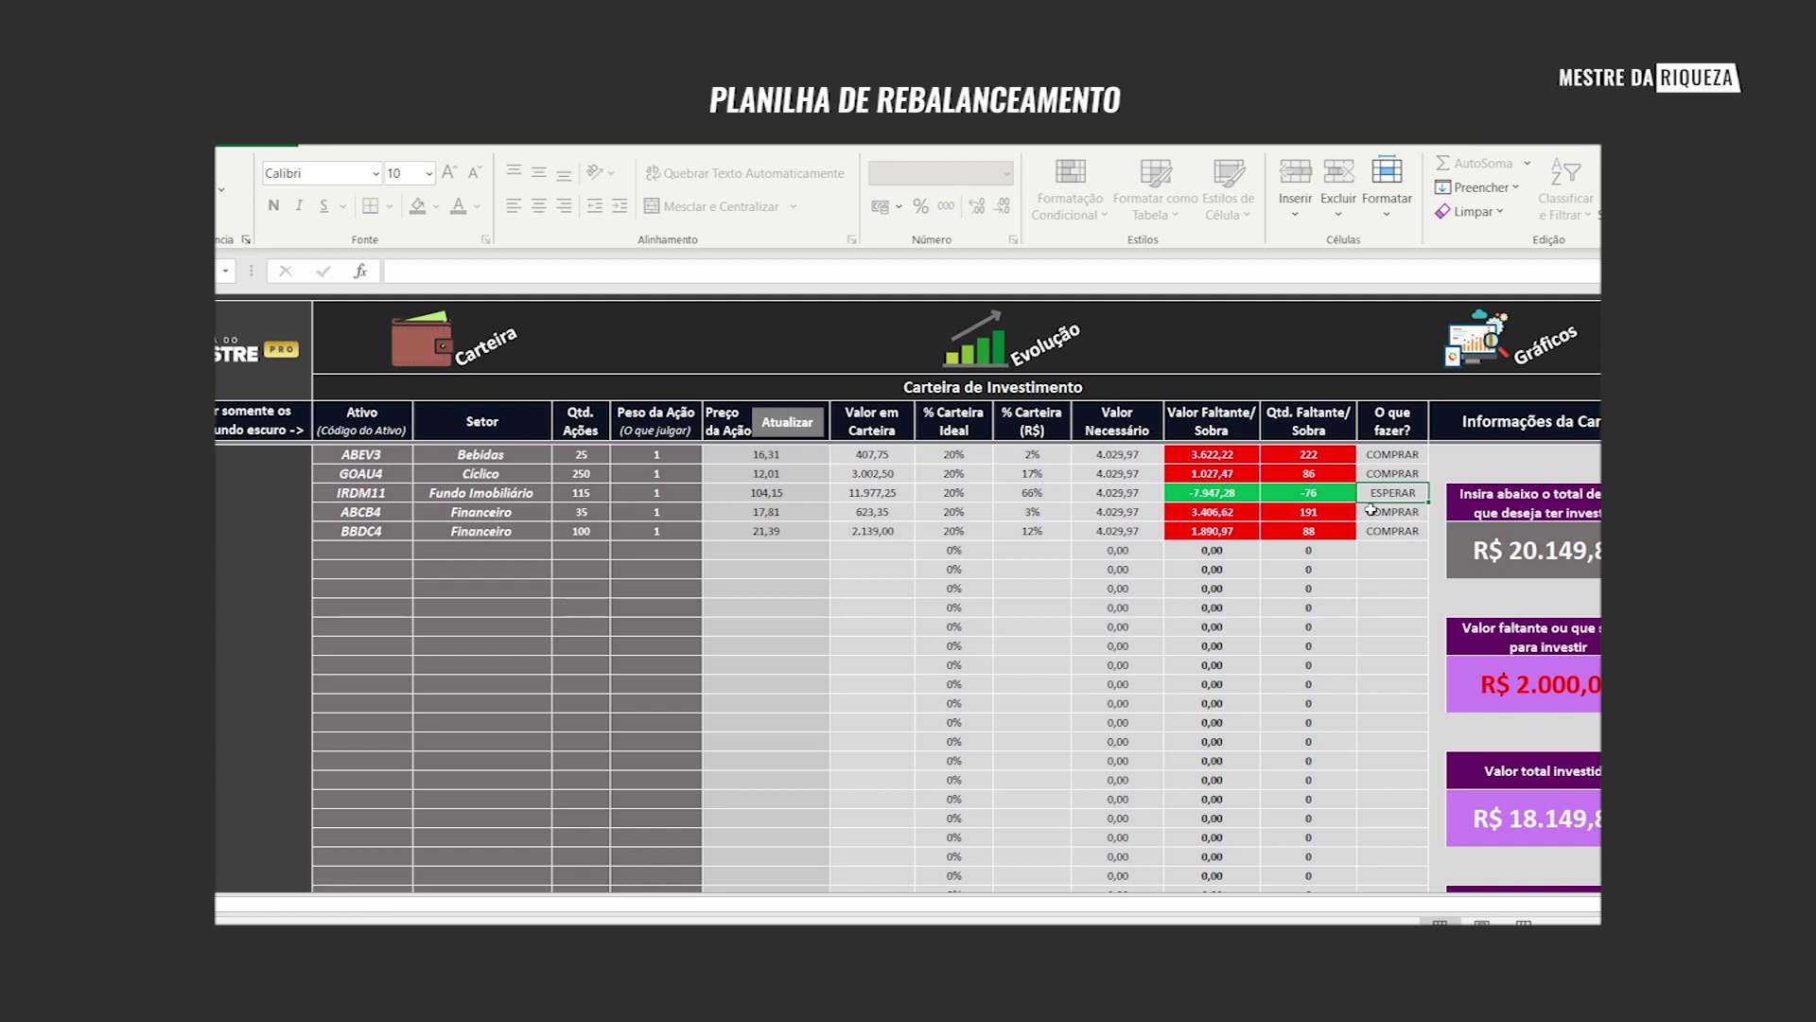
- Examine the Valor Faltante/Sobra cells, comparing IRDM11 with the other assets in the portfolio
click(1231, 494)
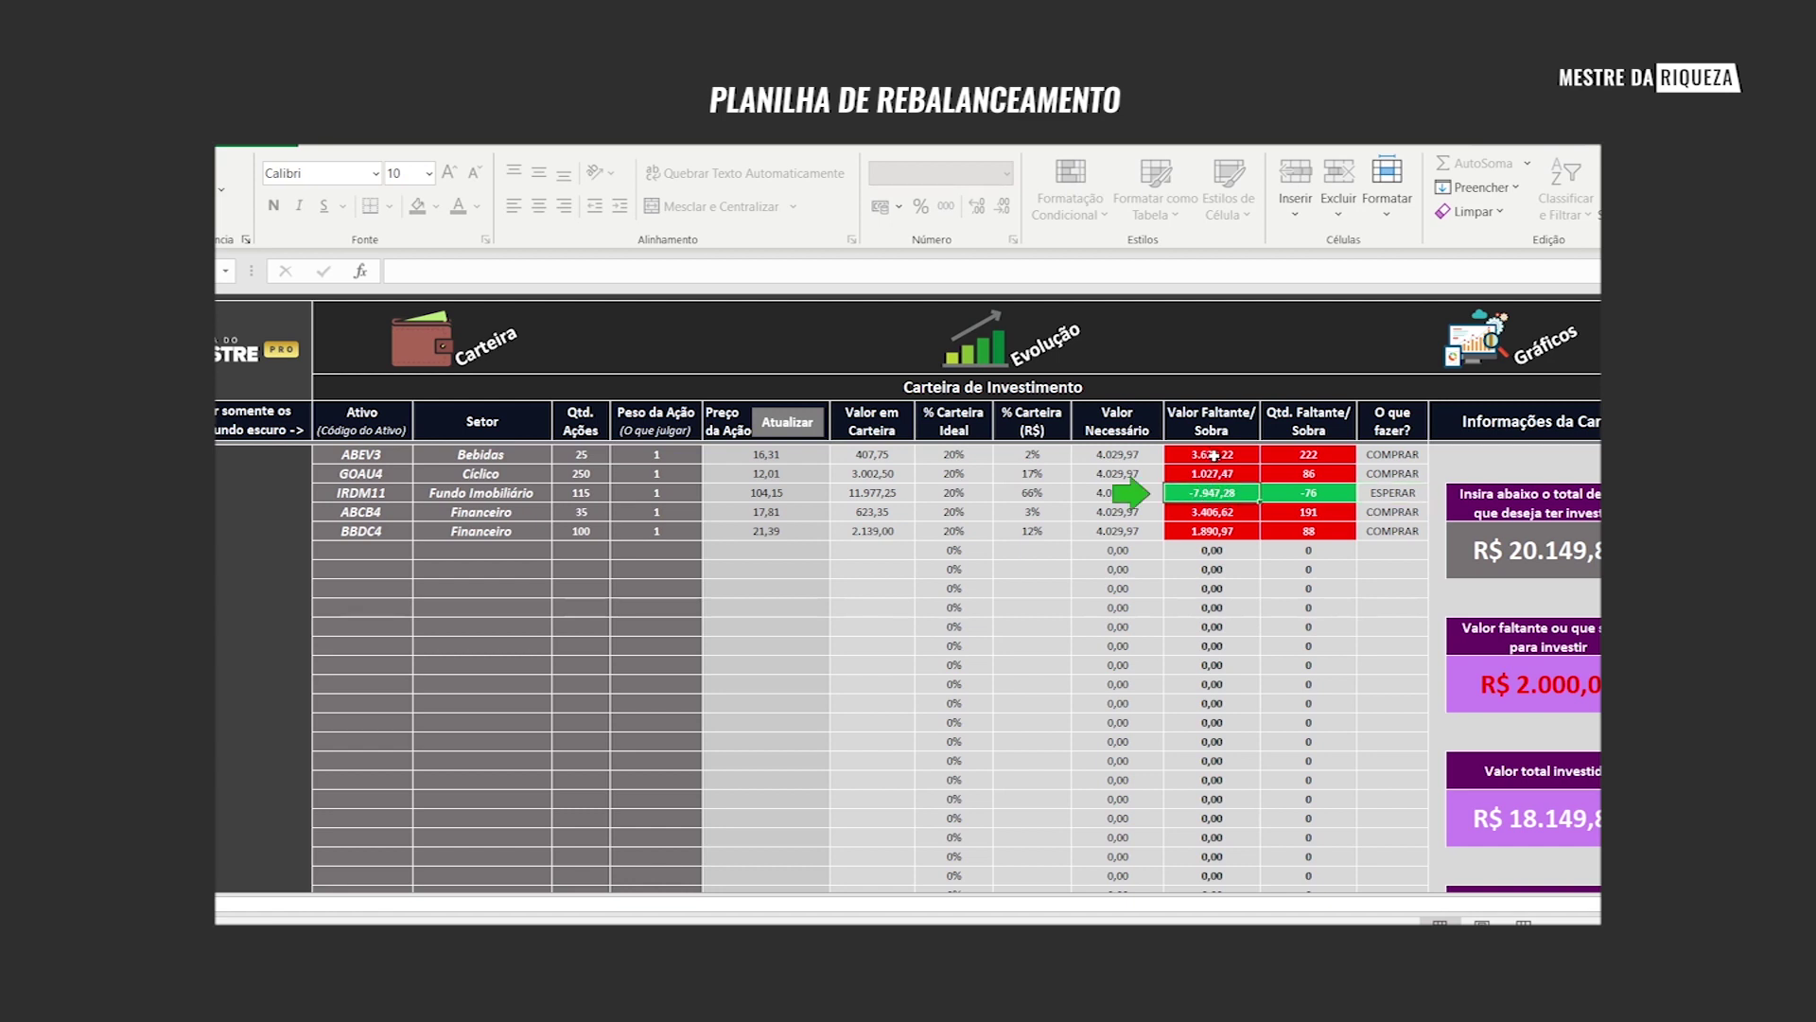
click(1230, 533)
ctrl+click(1208, 493)
ctrl+click(1212, 473)
ctrl+click(1214, 454)
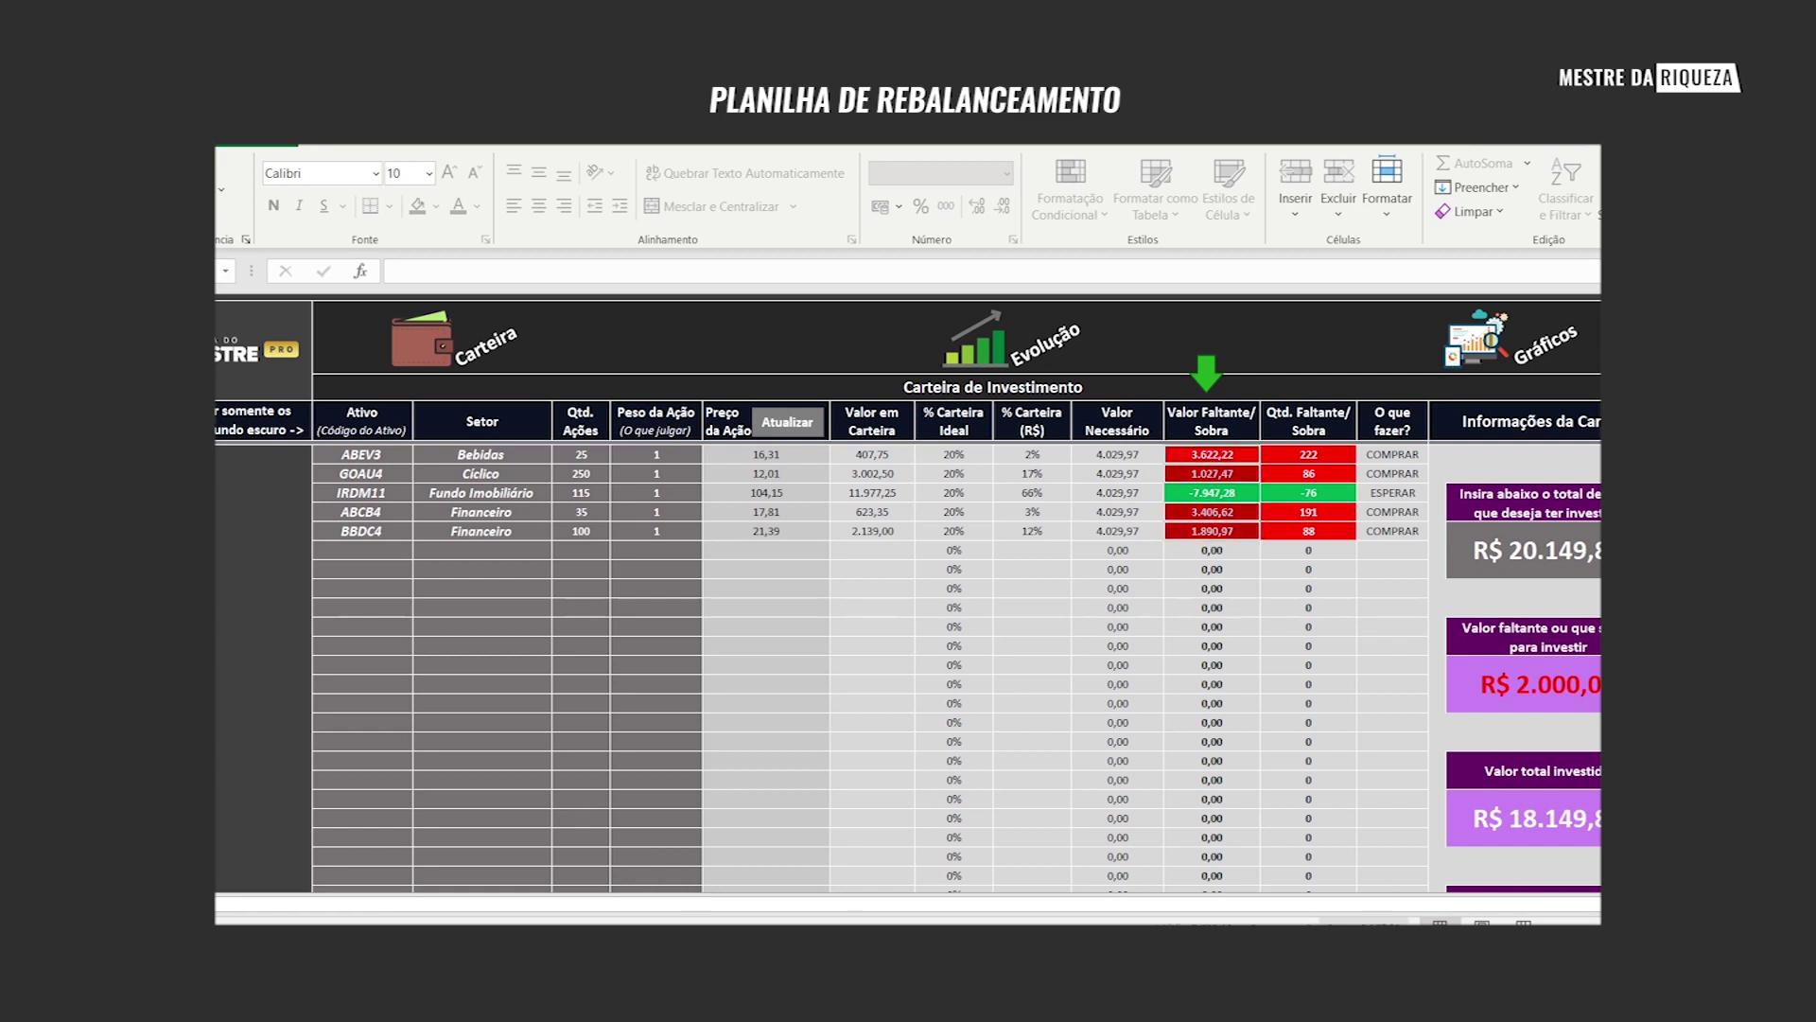
click(1192, 495)
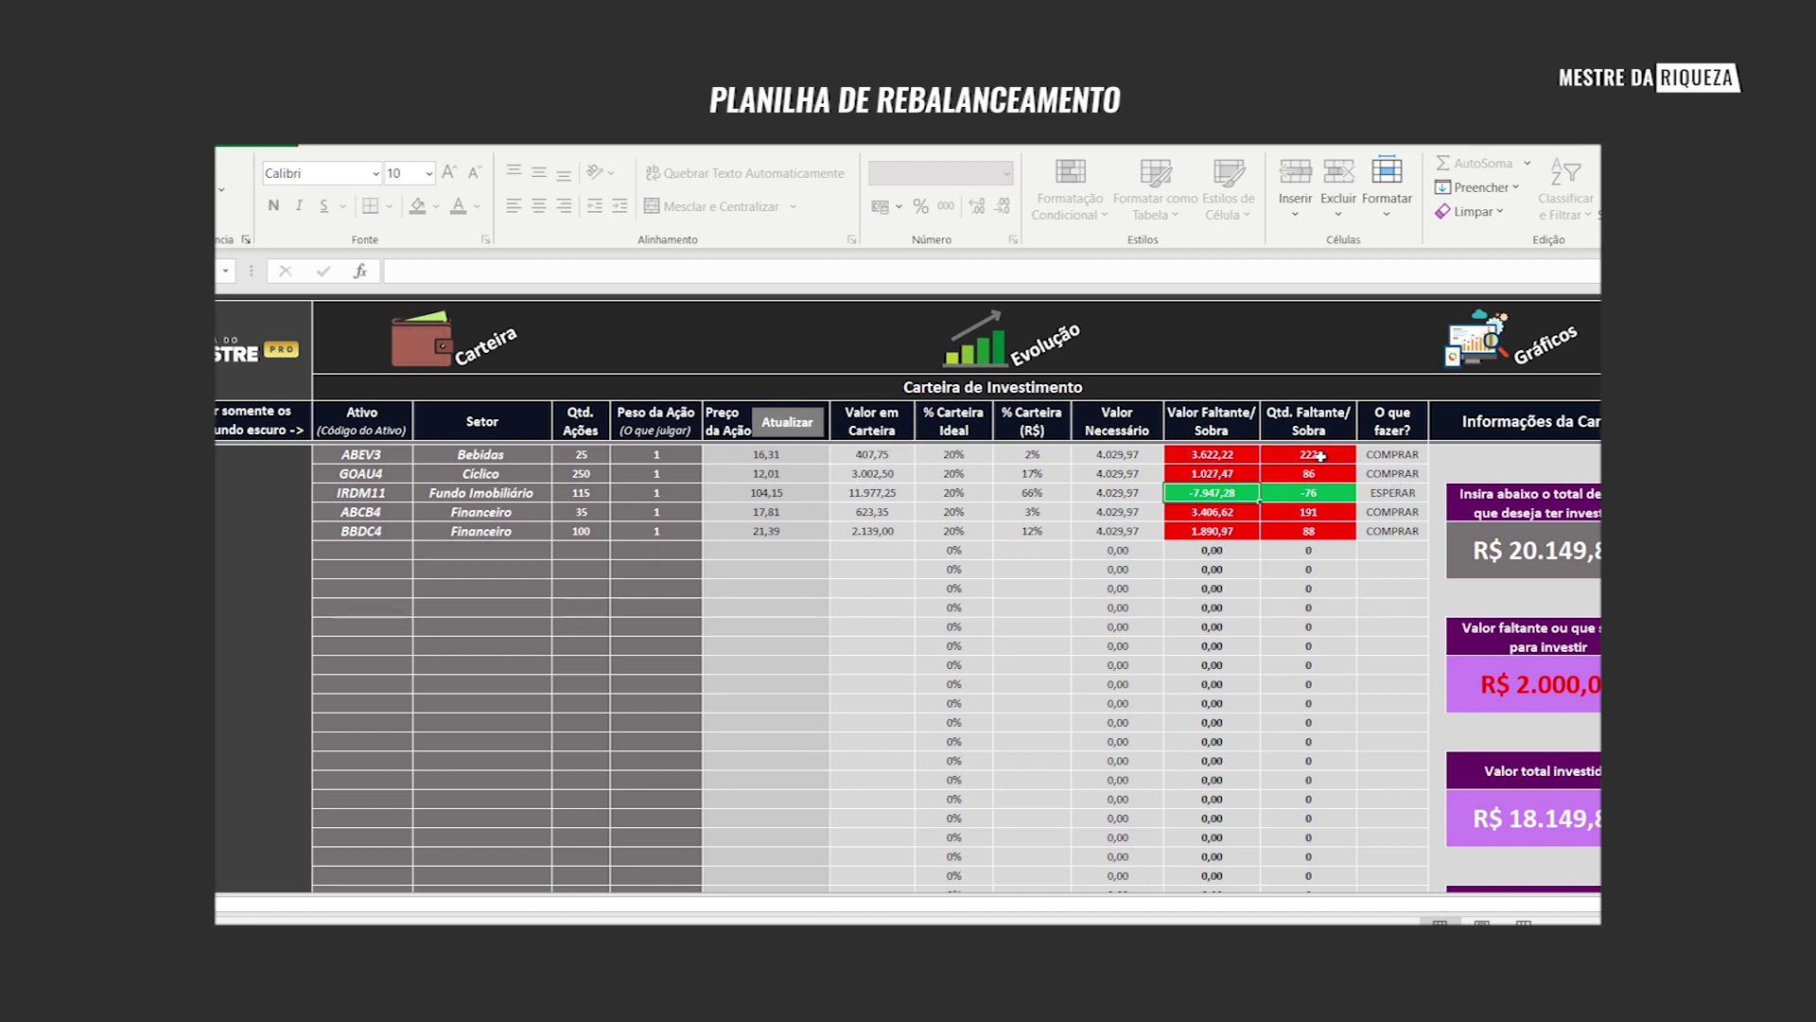
- Set the Peso da Ação of IRDM11 to 3 and check its current and ideal portfolio percentages
click(657, 490)
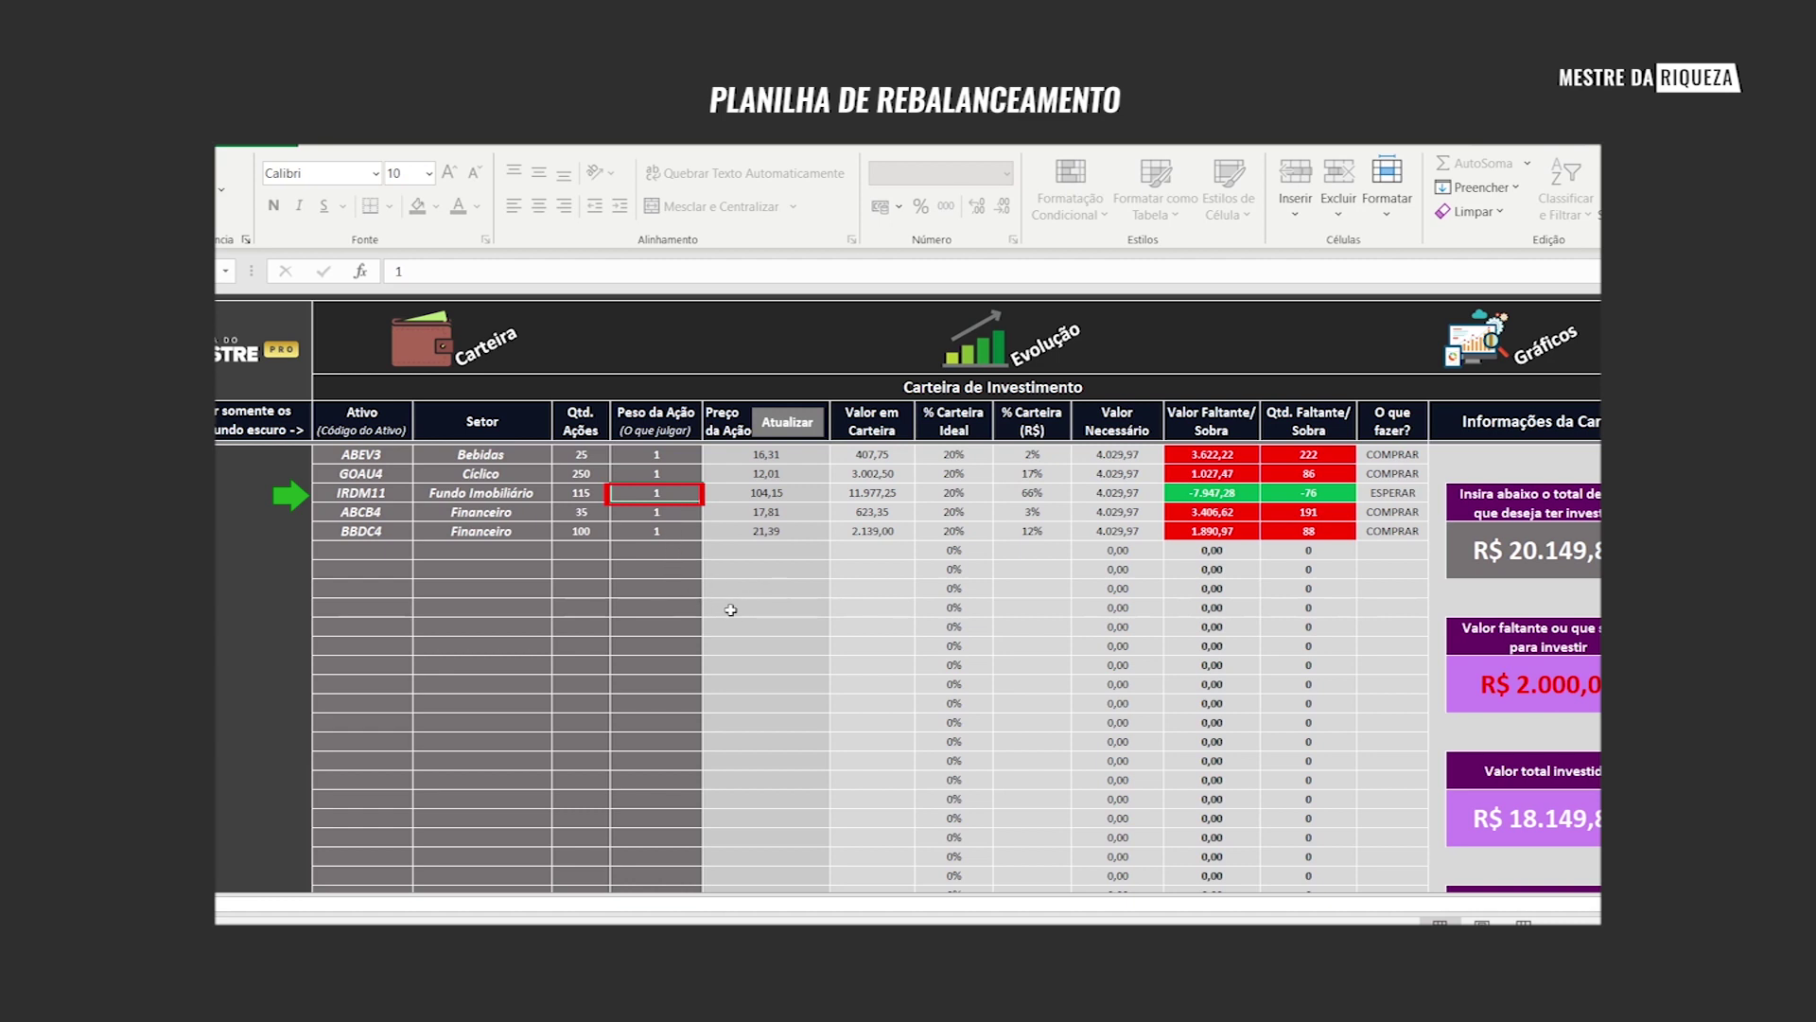
text(3)
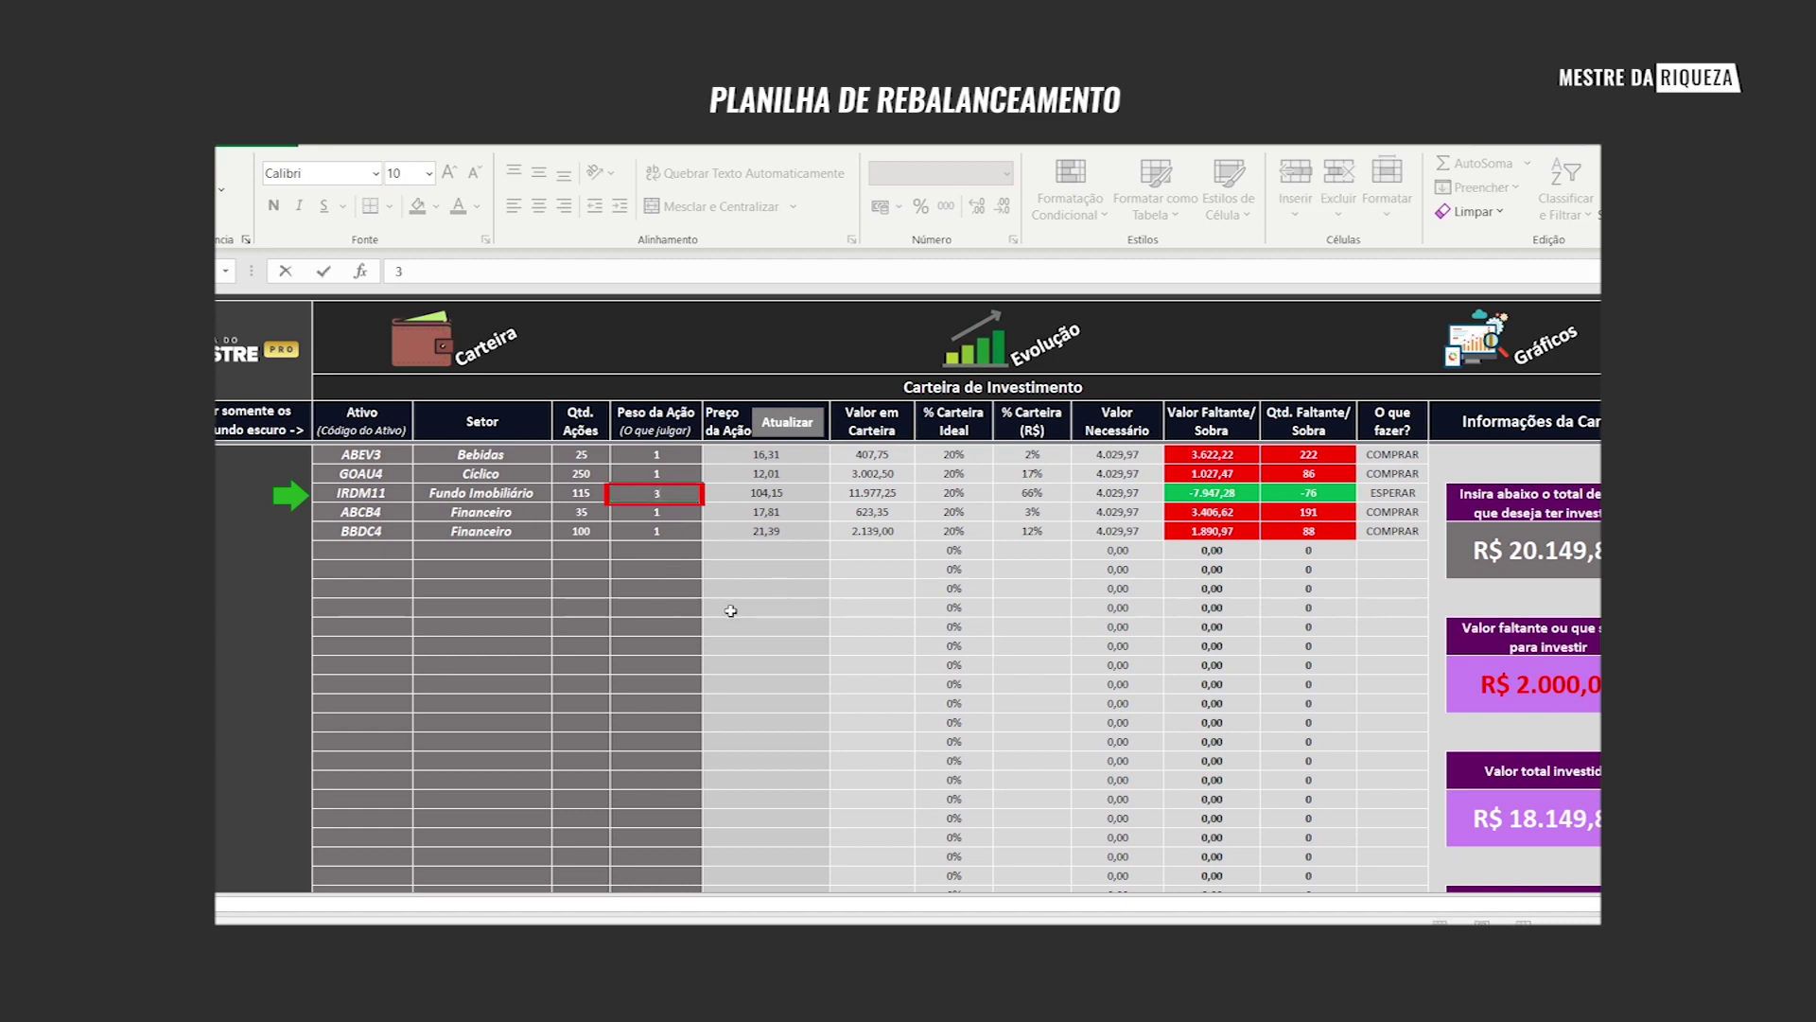
key(Return)
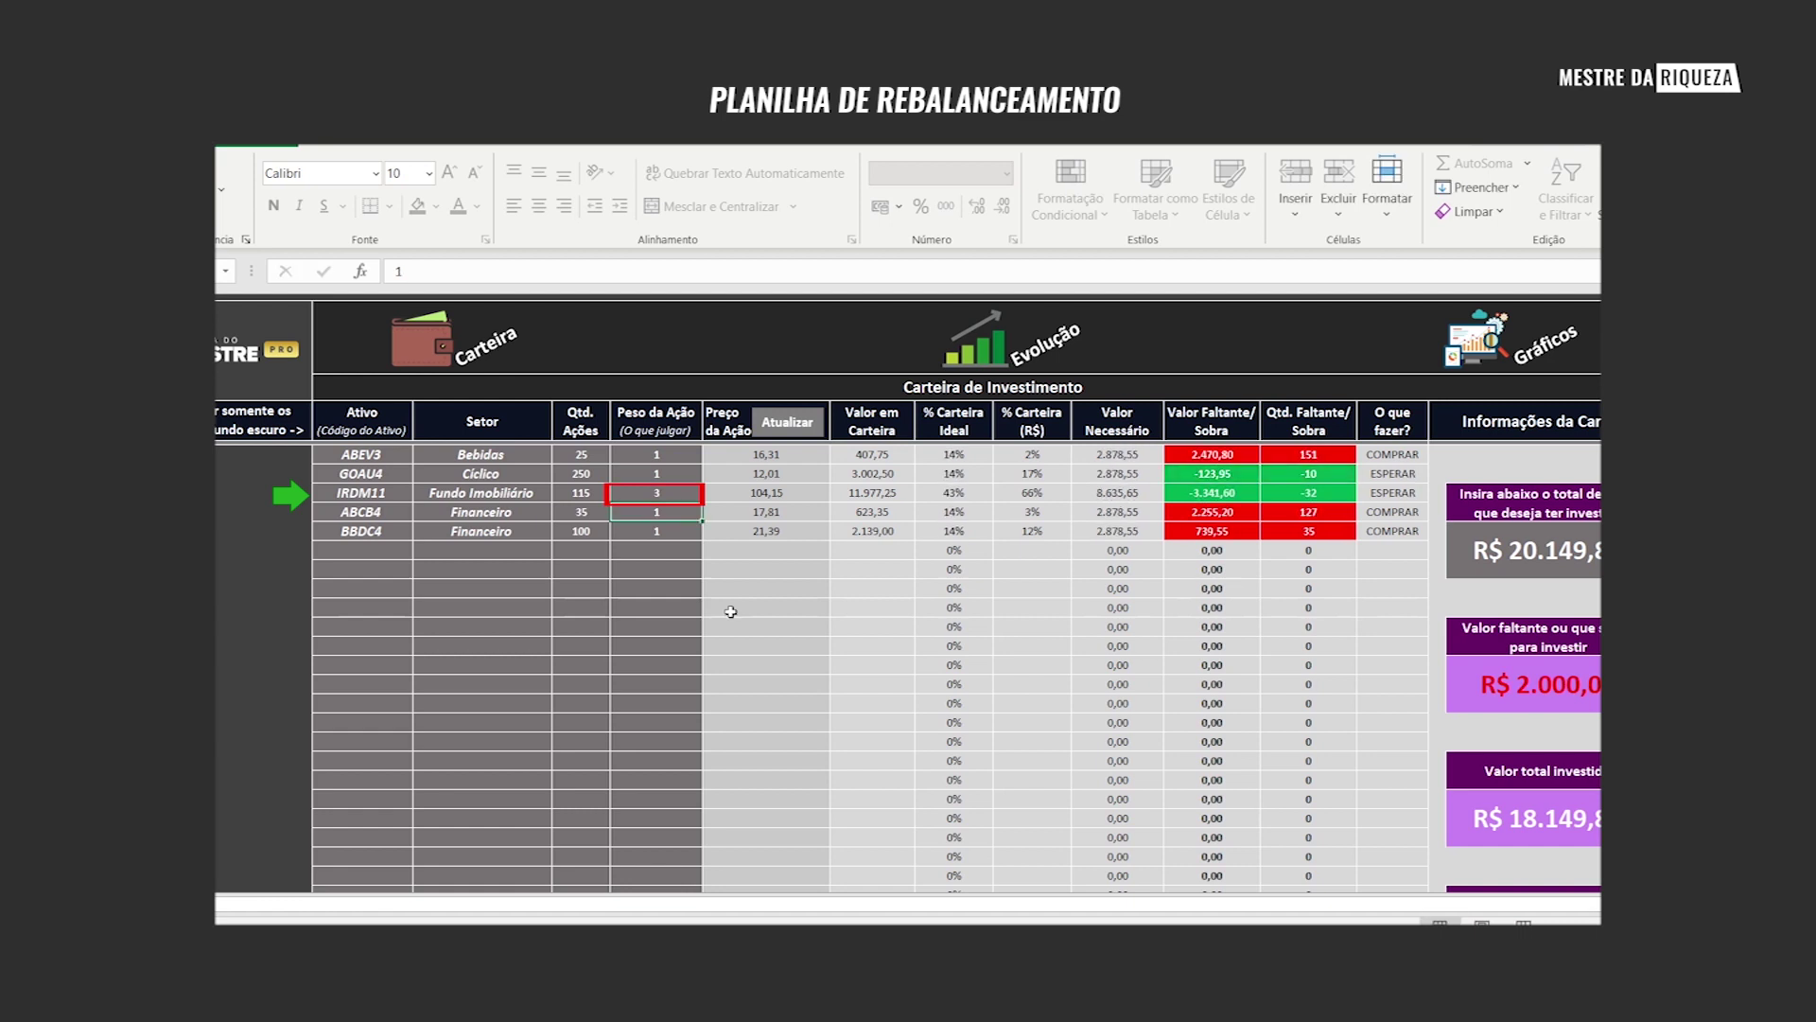
click(1017, 492)
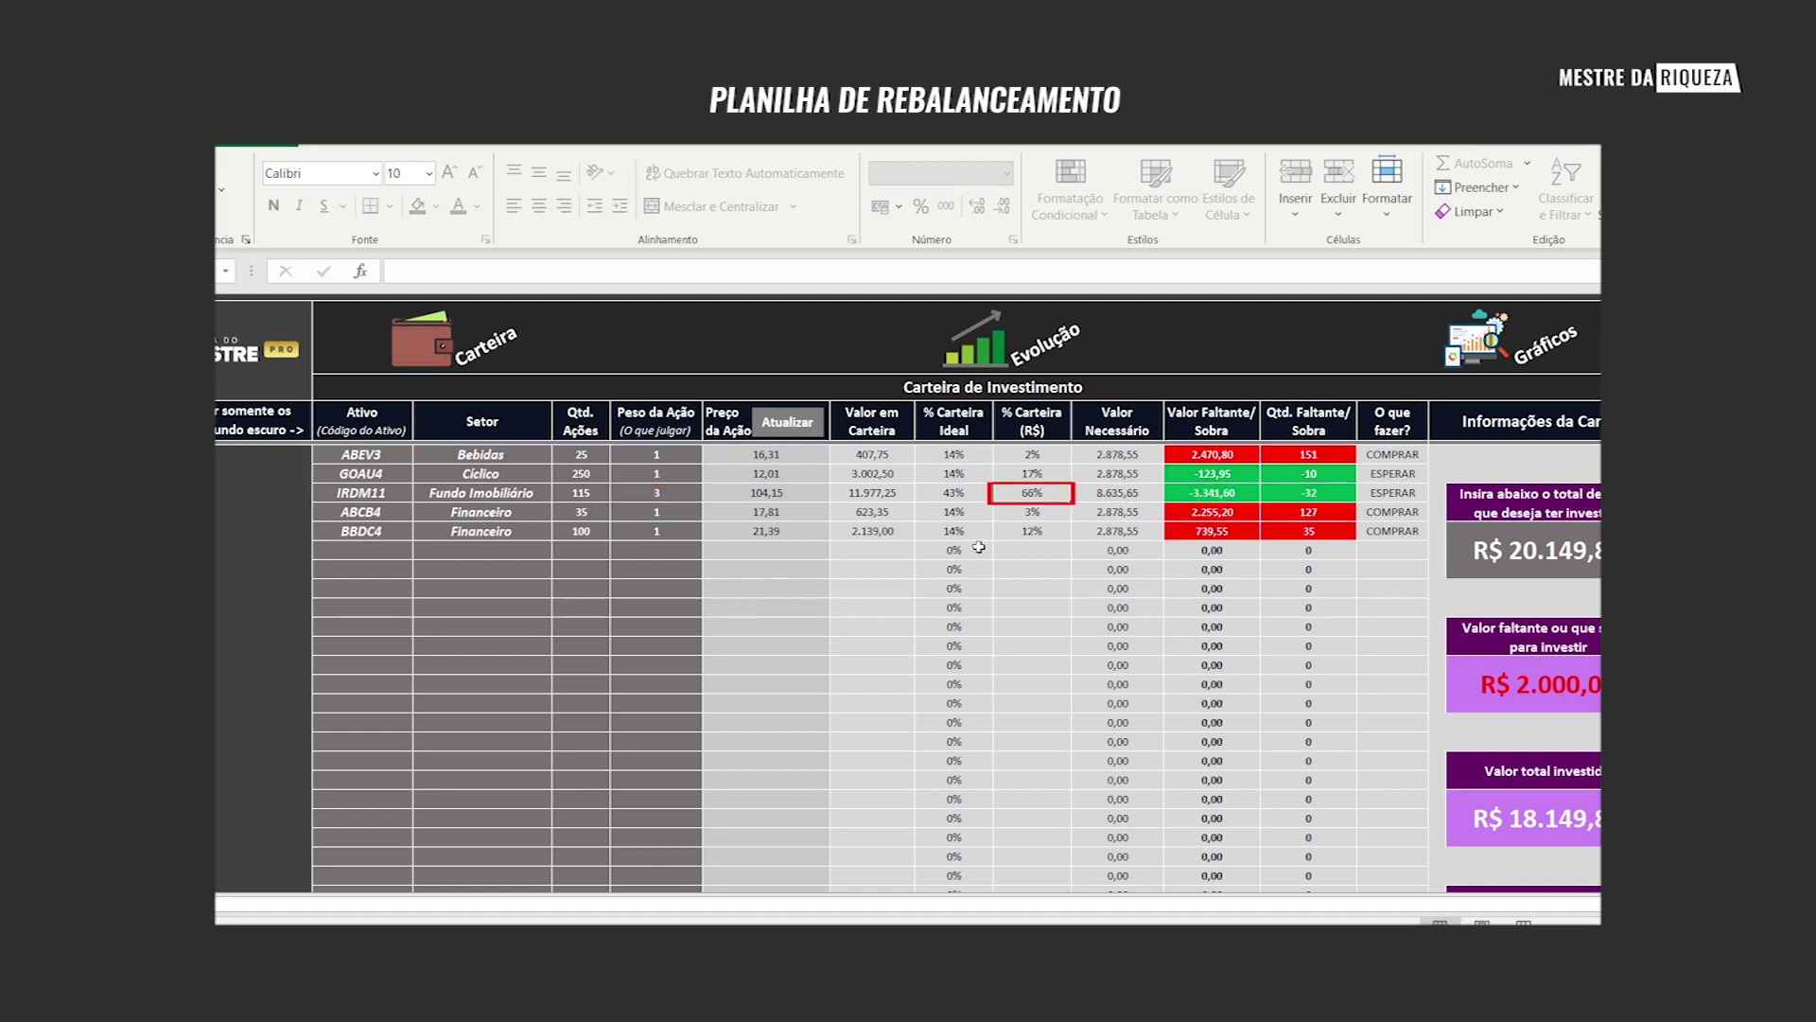
click(658, 493)
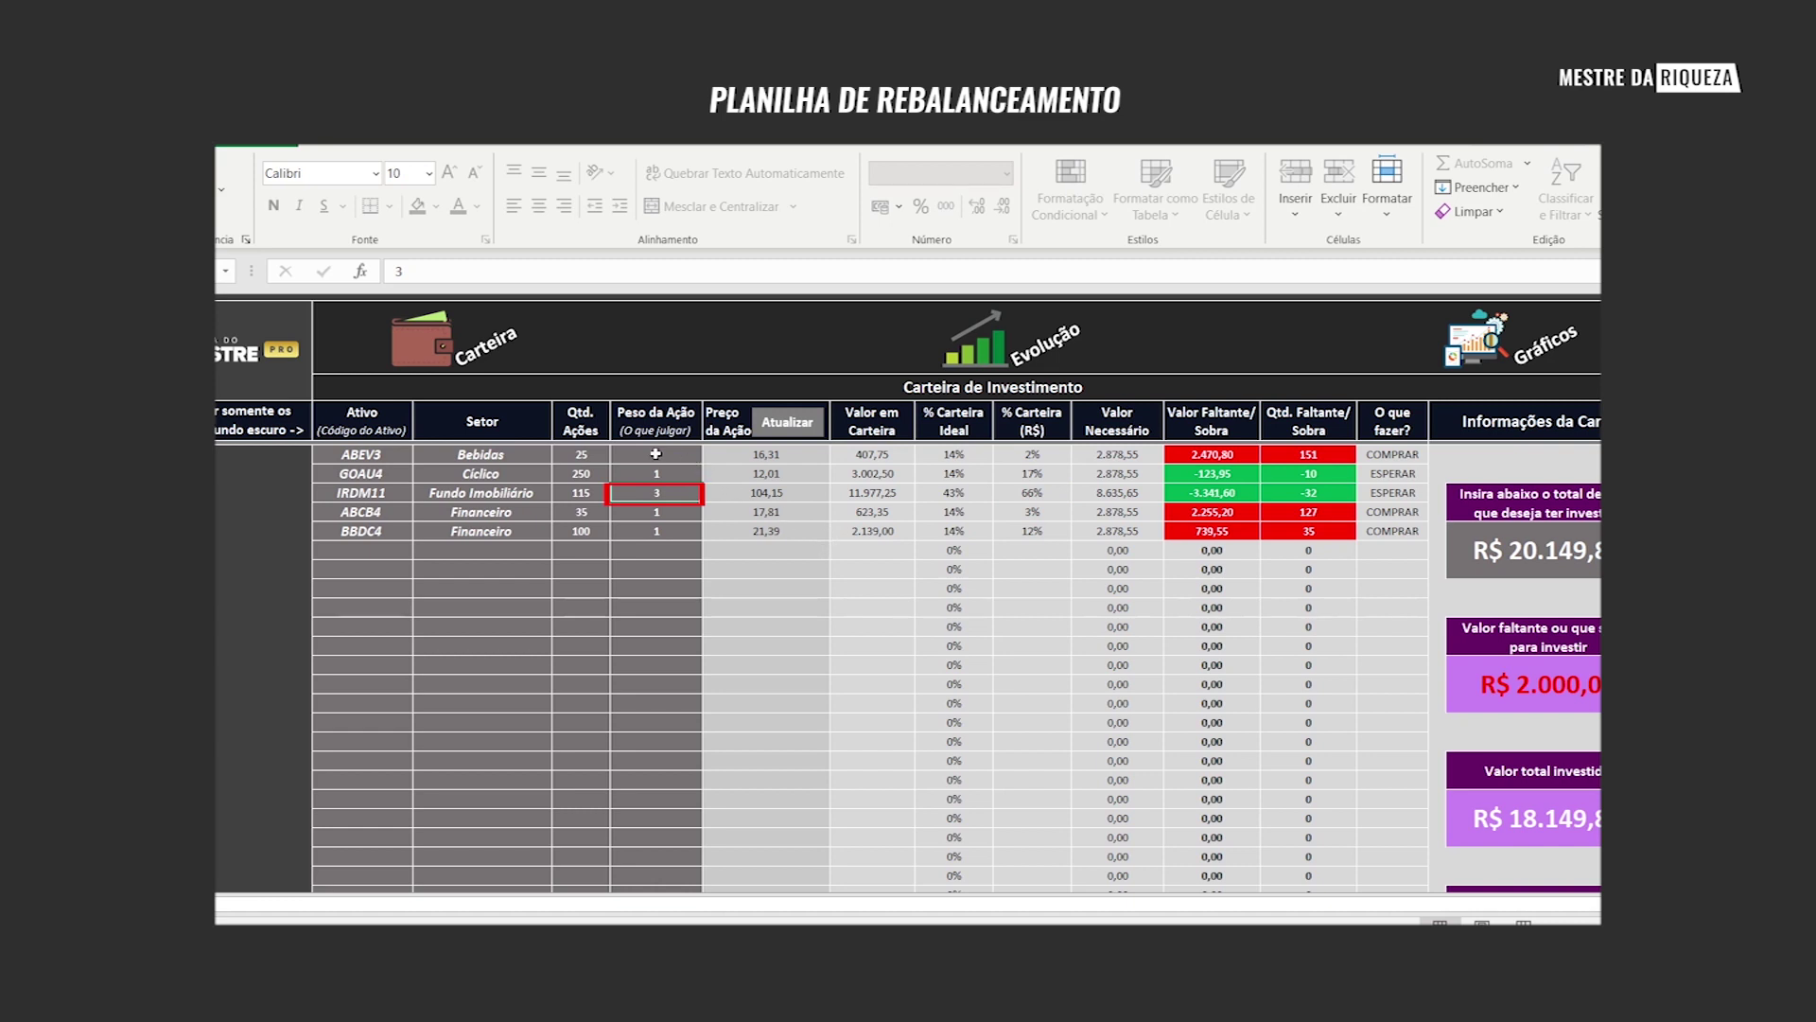
click(958, 494)
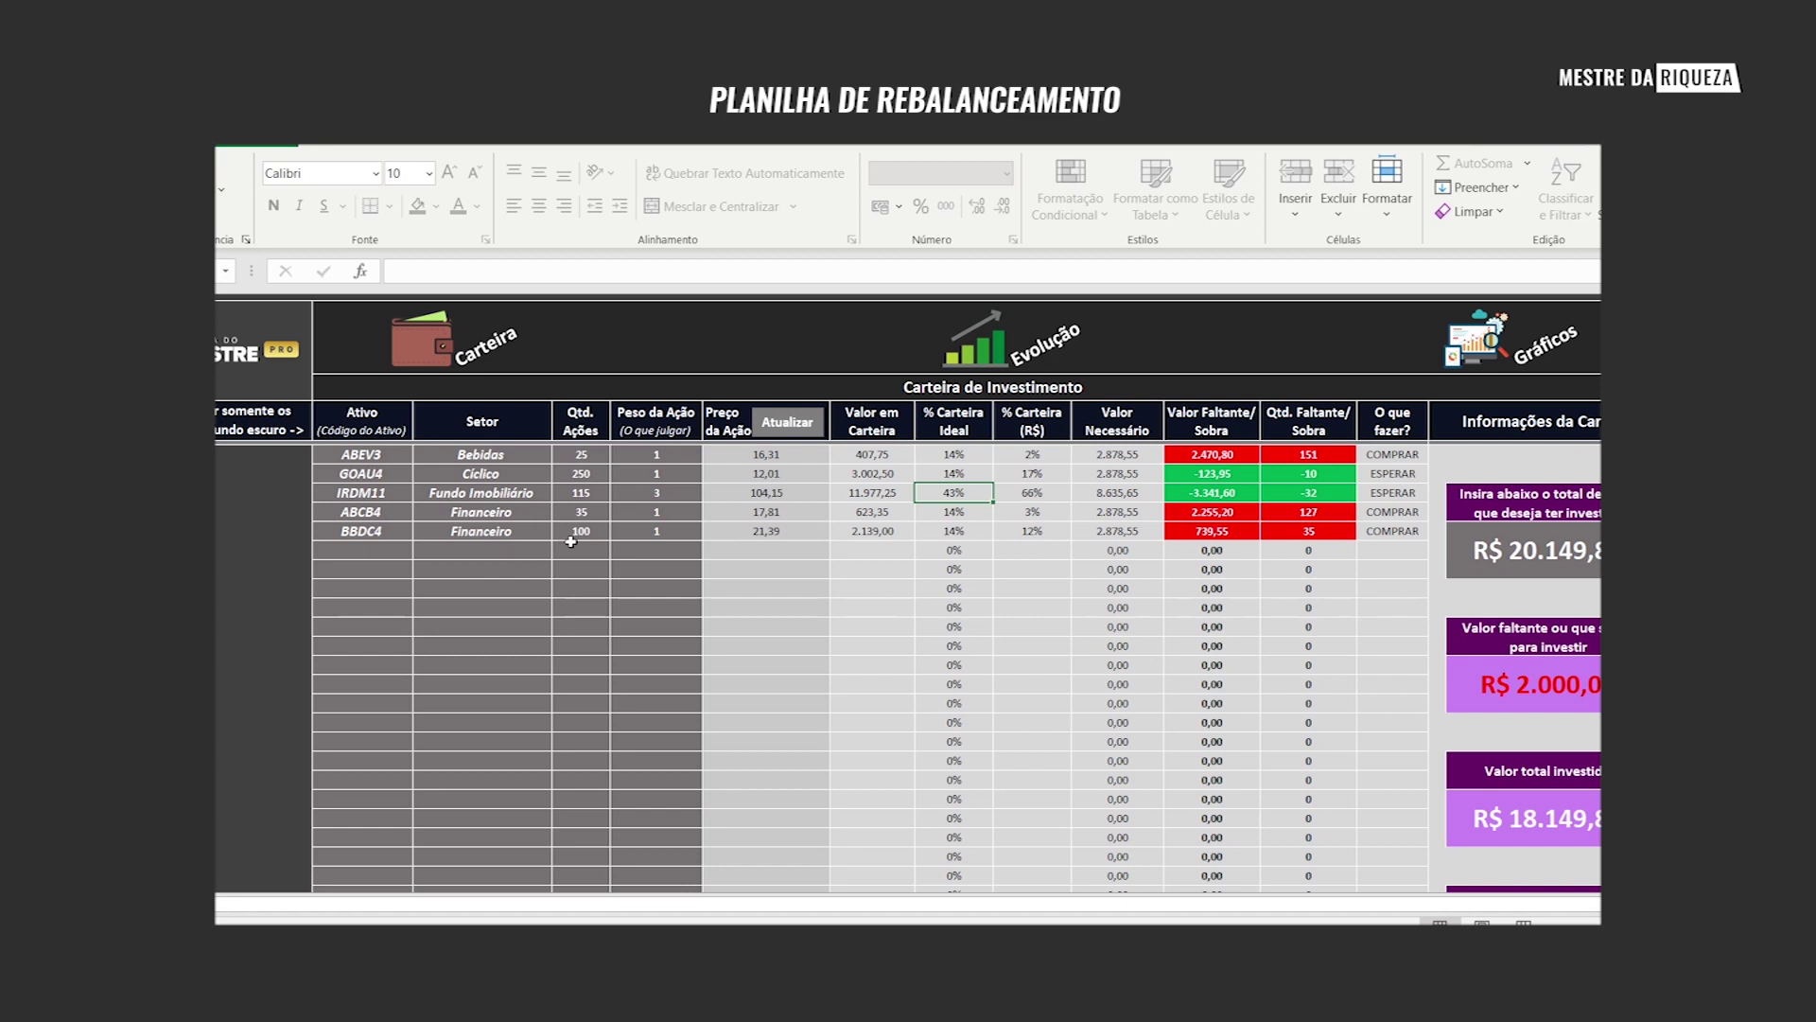
- Set the Peso da Ação of both ABCB4 and BBDC4 to 2
click(676, 515)
text(2)
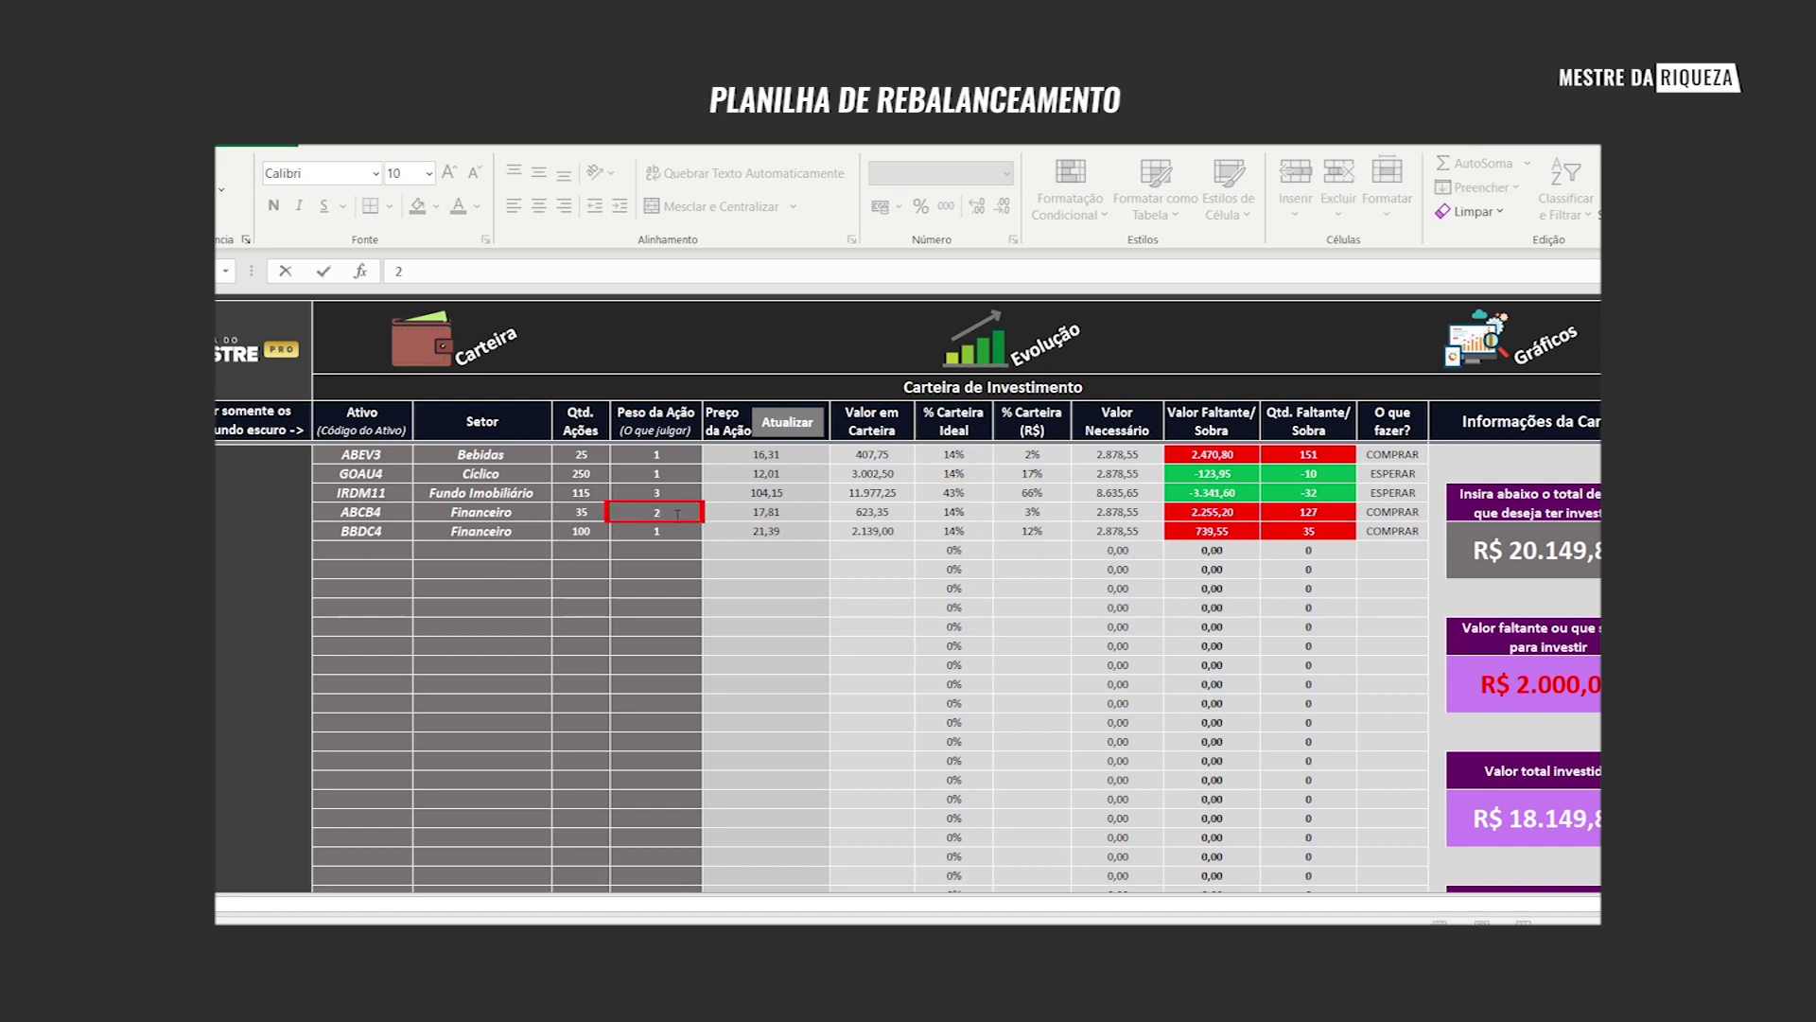
key(Return)
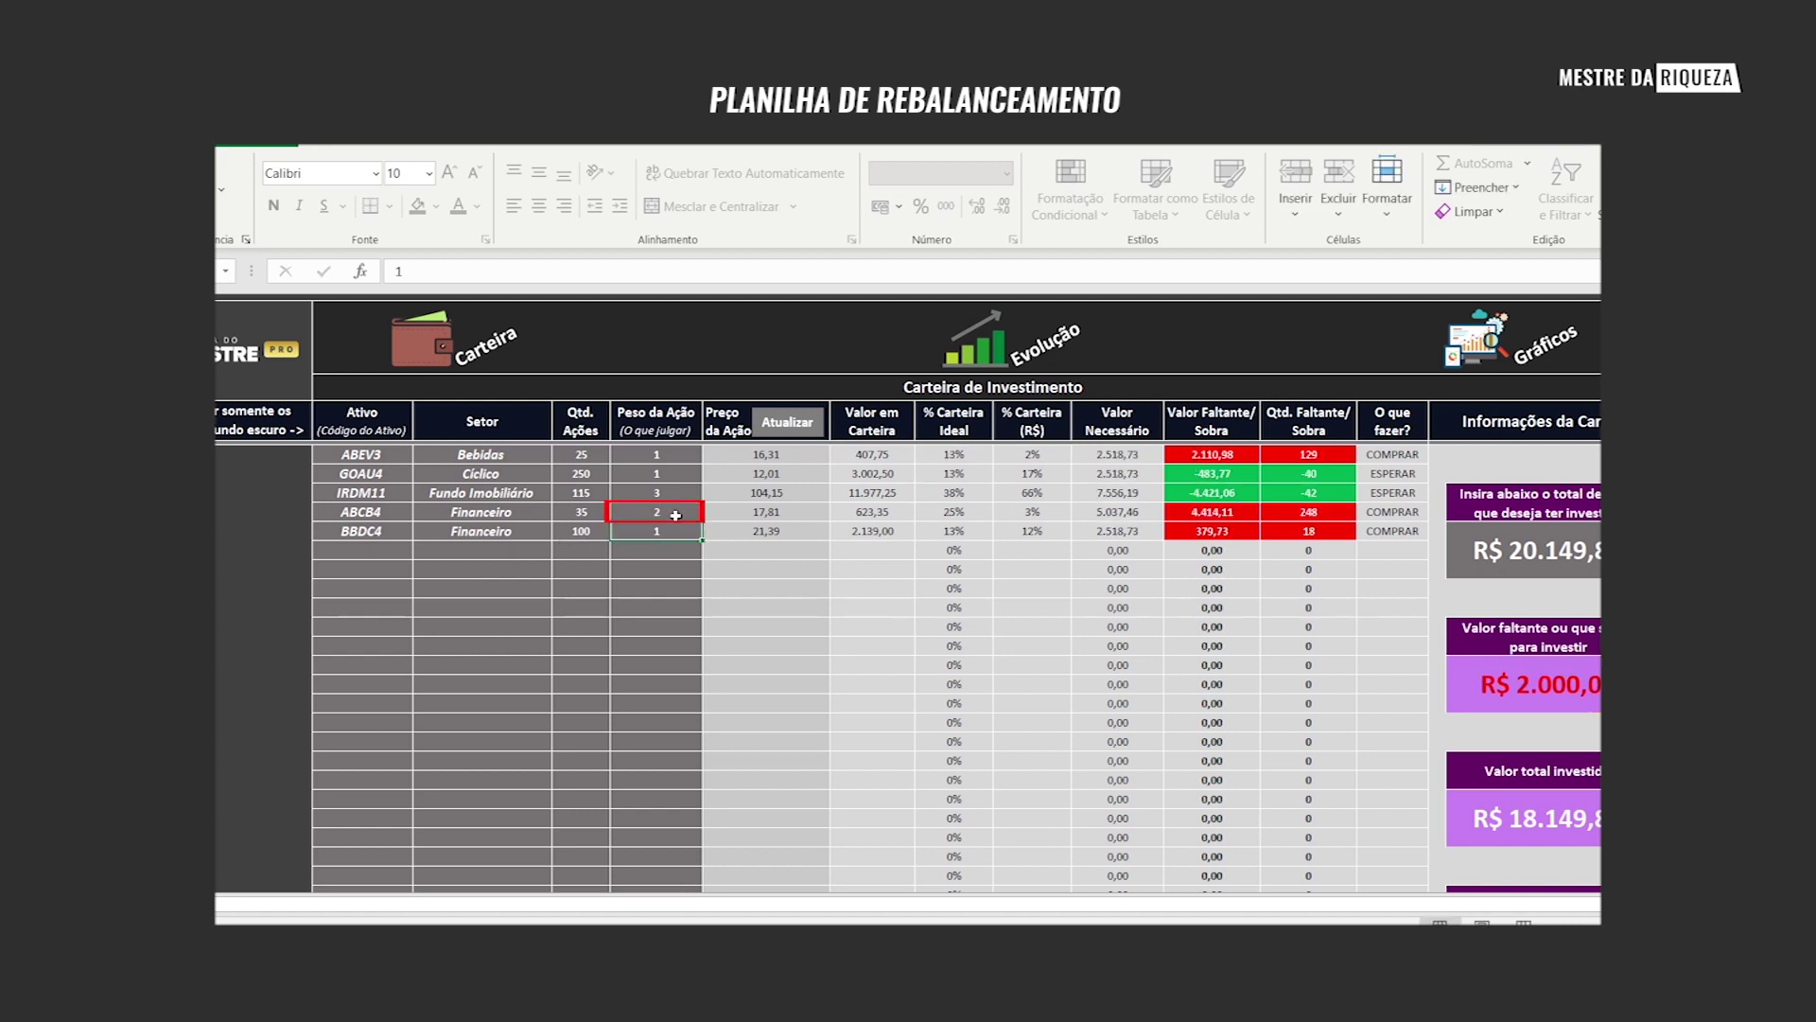
text(2)
key(Return)
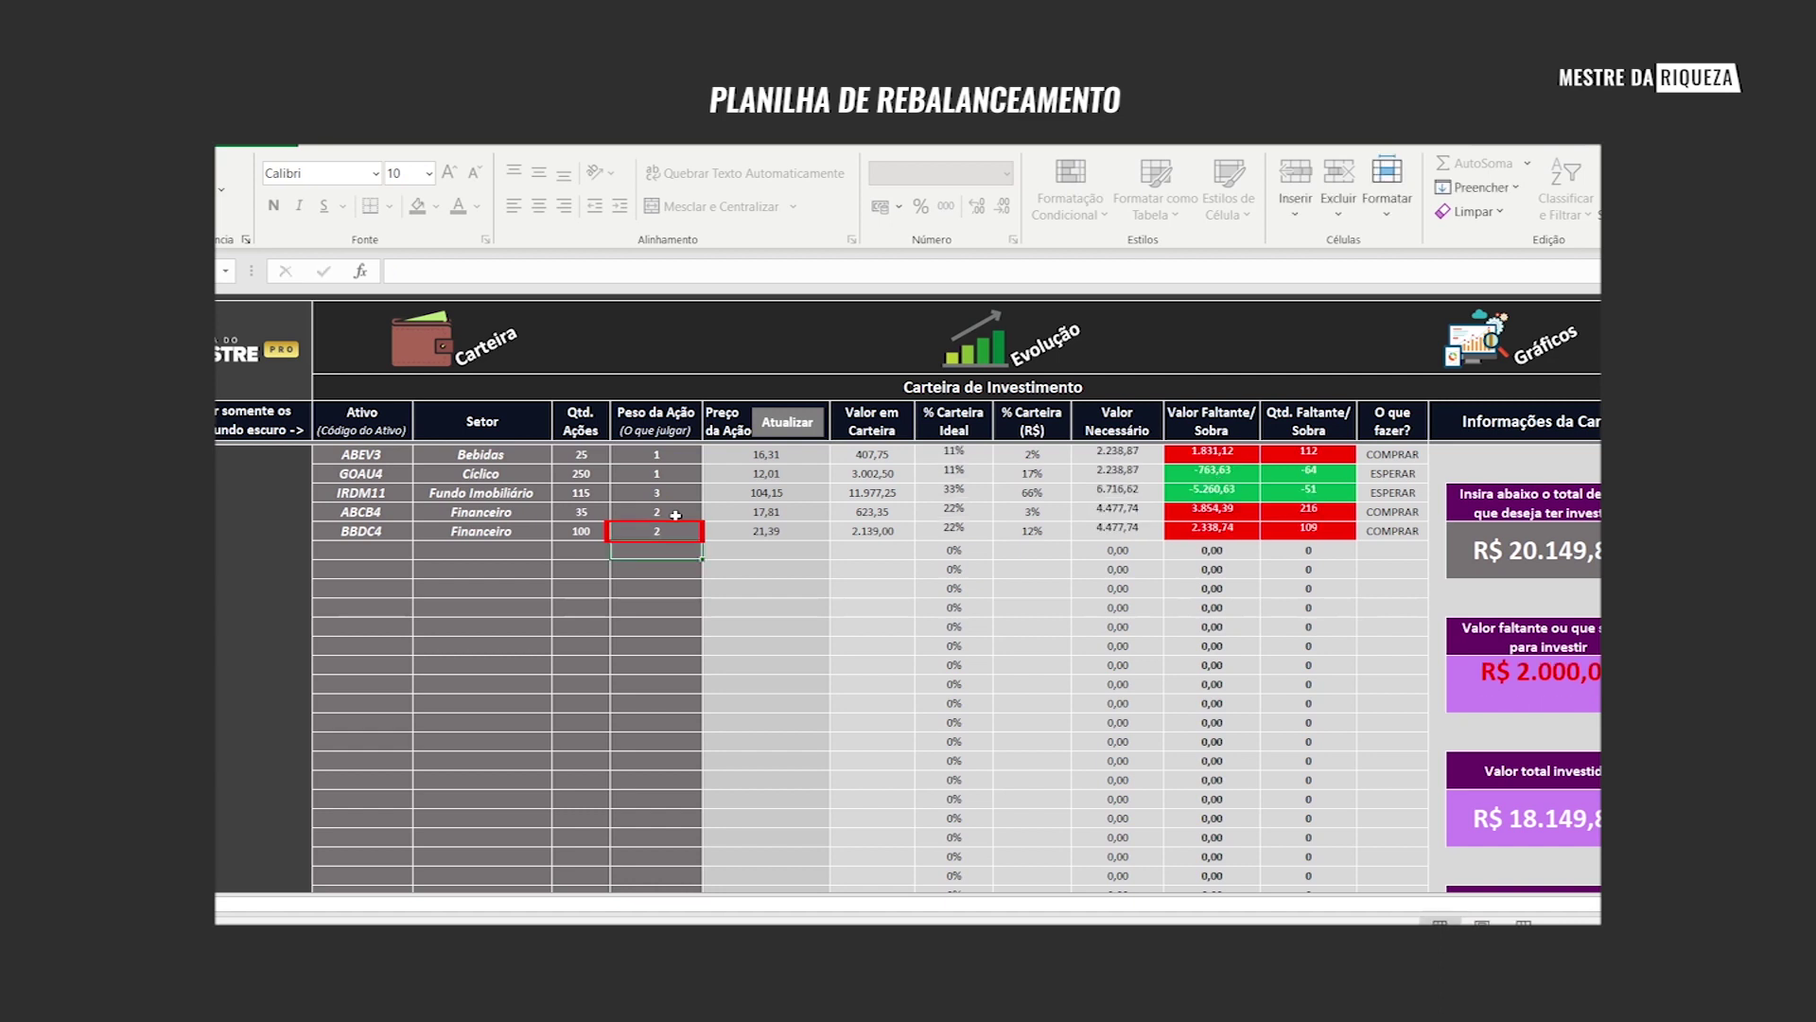
- Examine the % Carteira Ideal column for the assets from ABEV3 to ABCB4 against their assigned weights
key(Up)
key(Up)
key(Up)
key(Up)
key(Up)
key(Right)
key(Right)
key(Right)
key(Right)
key(Right)
key(Left)
key(Left)
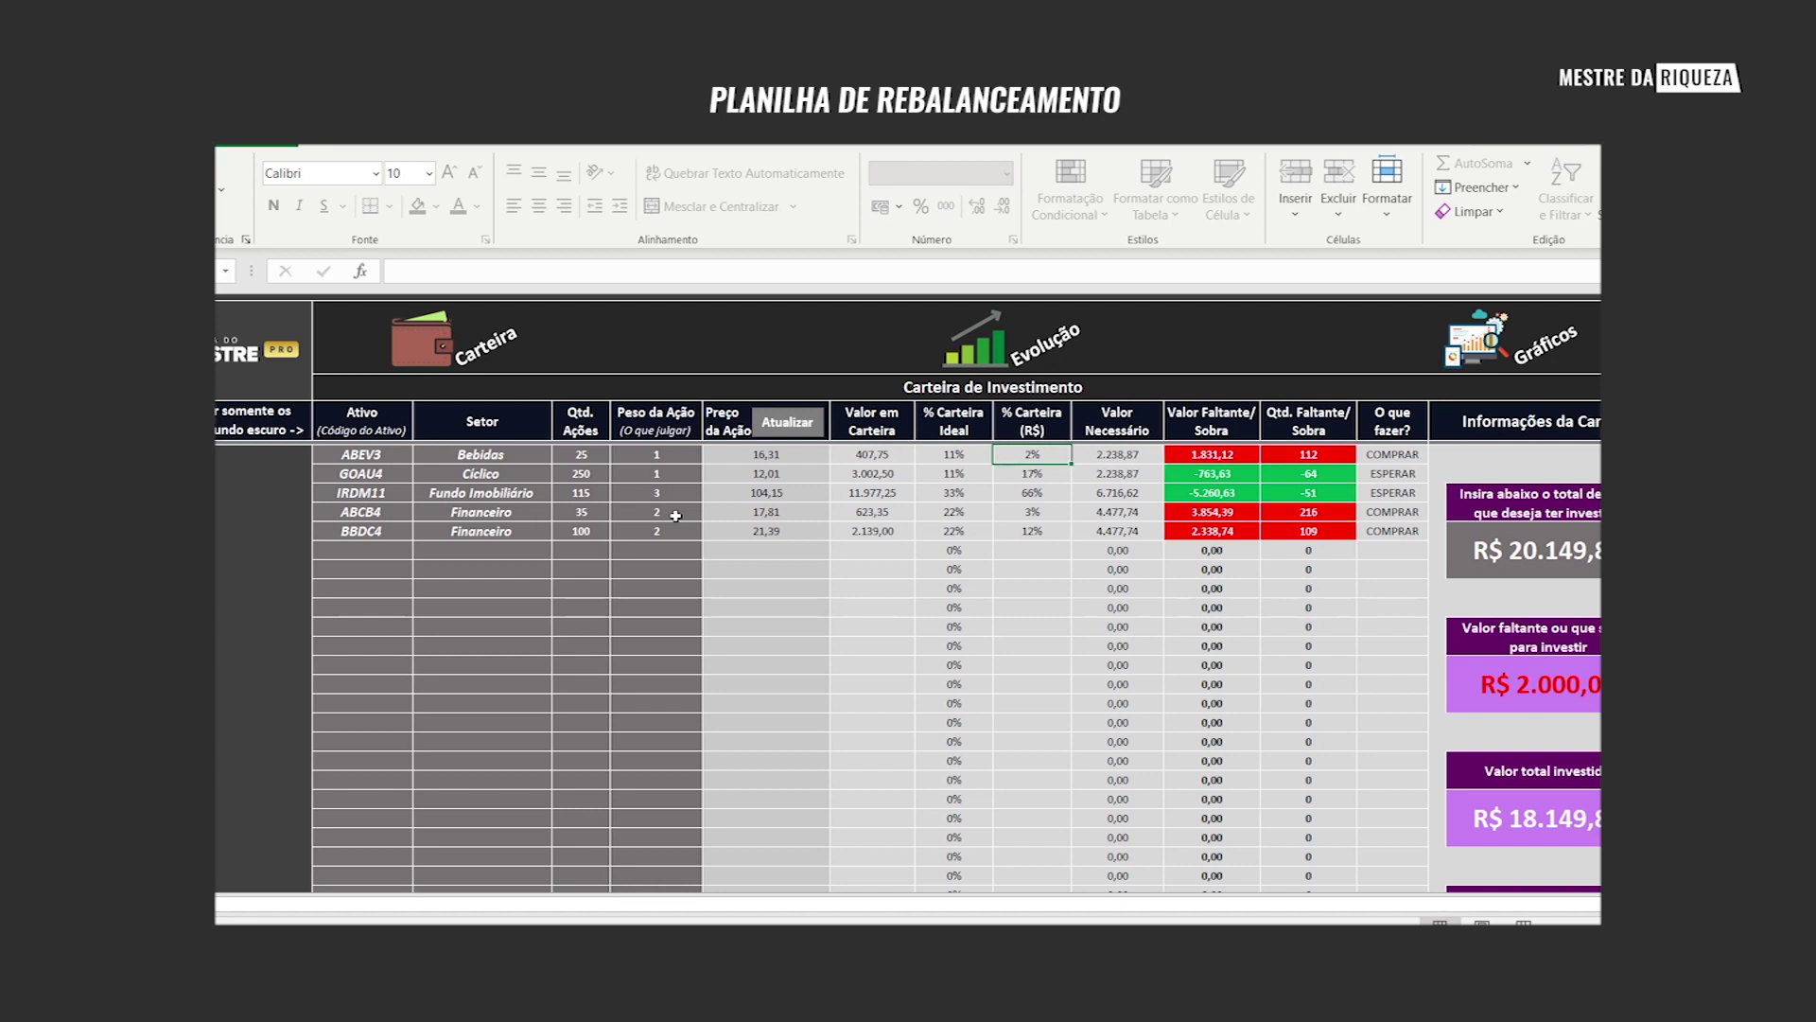
key(Down)
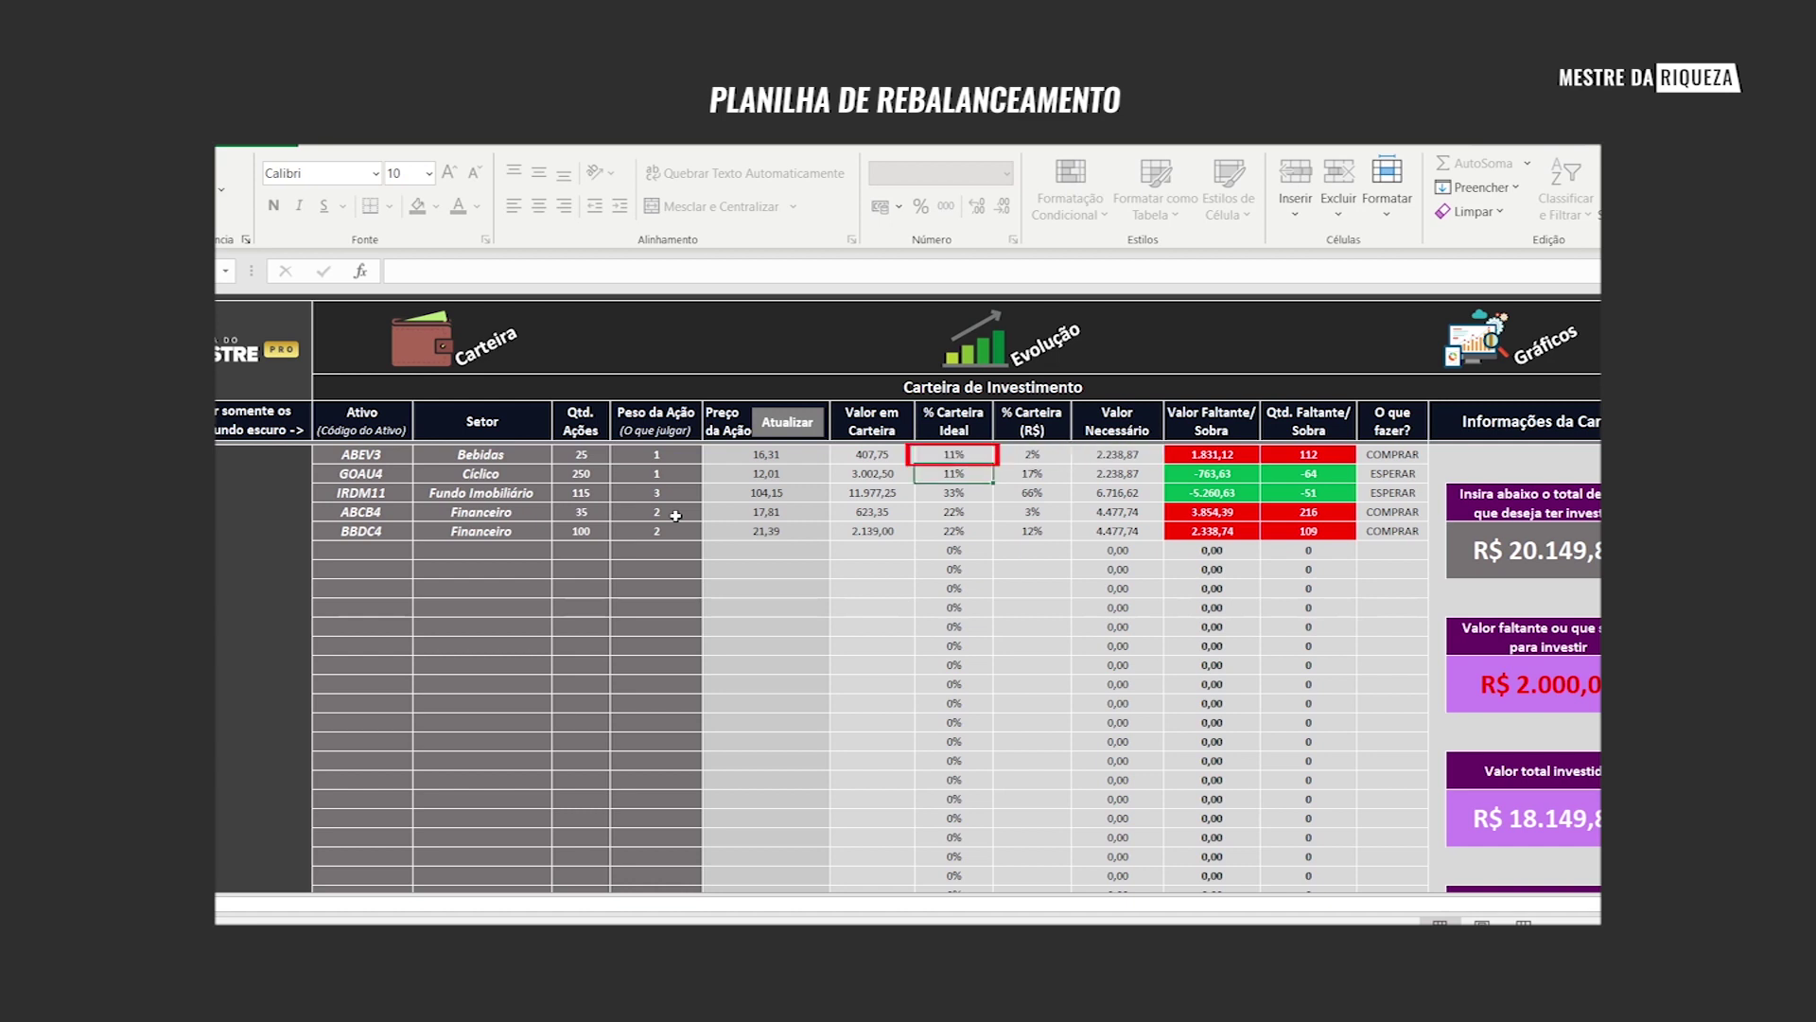
key(Down)
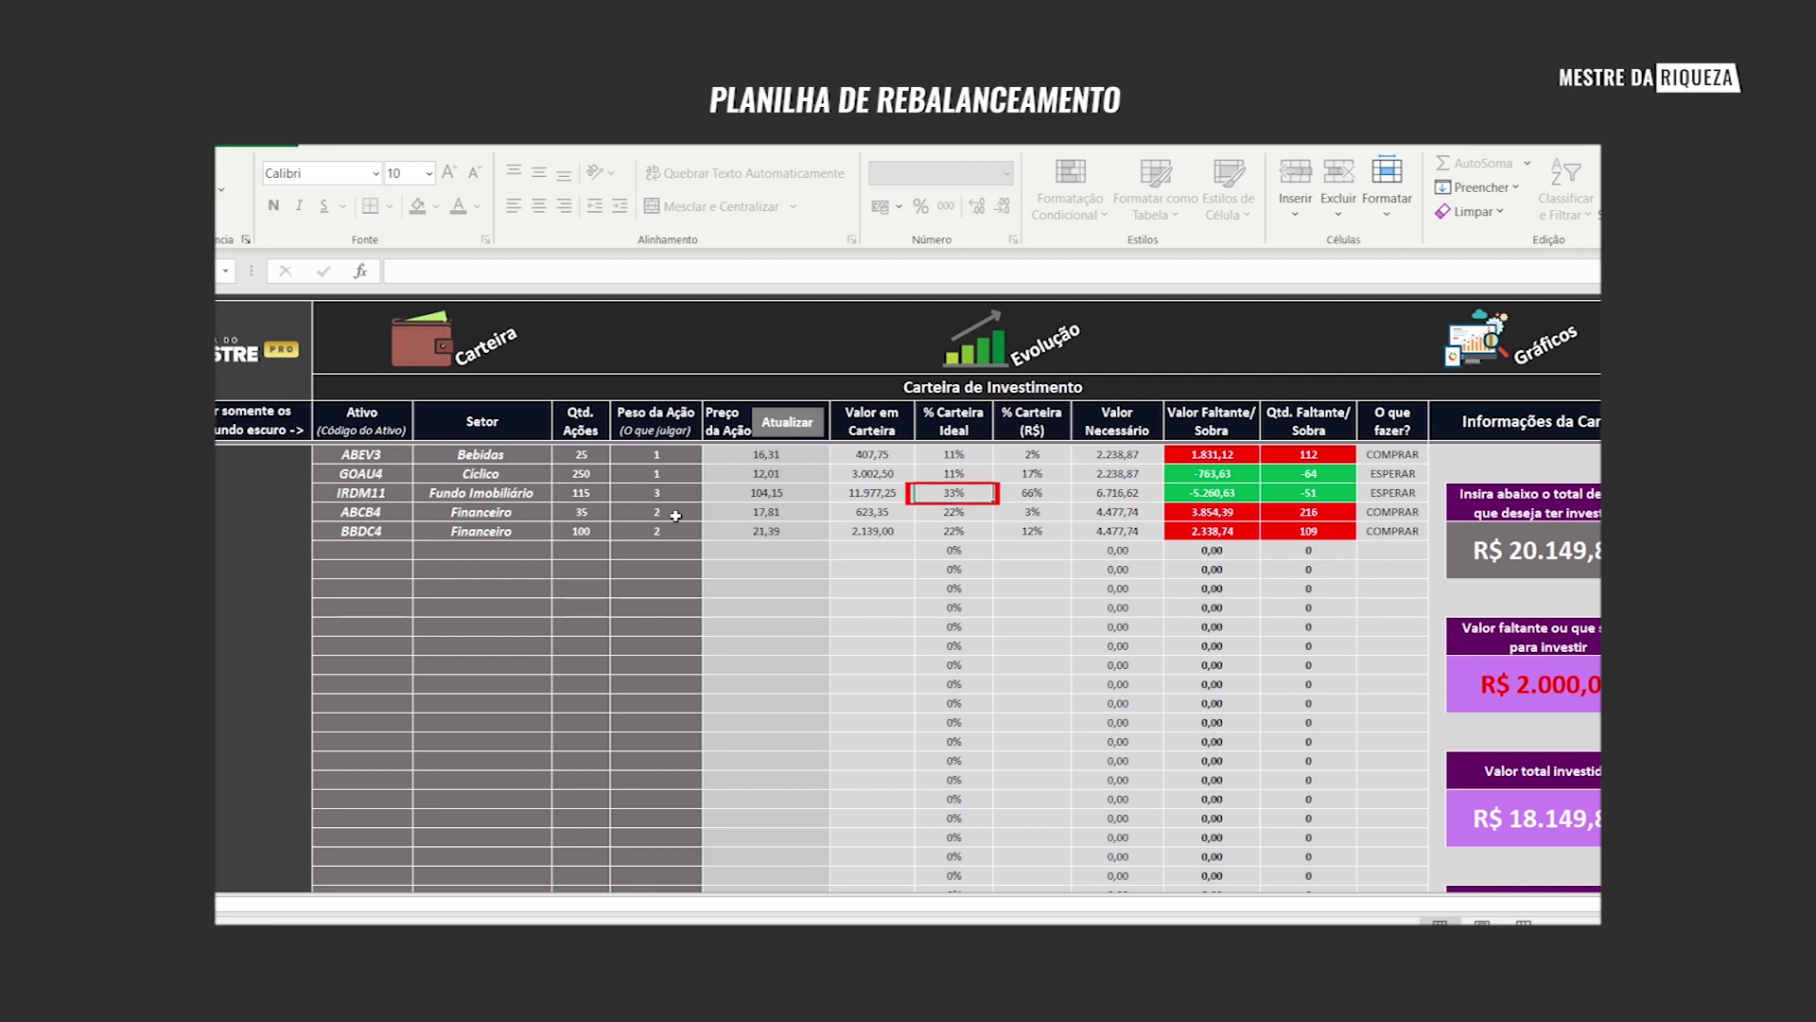
key(Down)
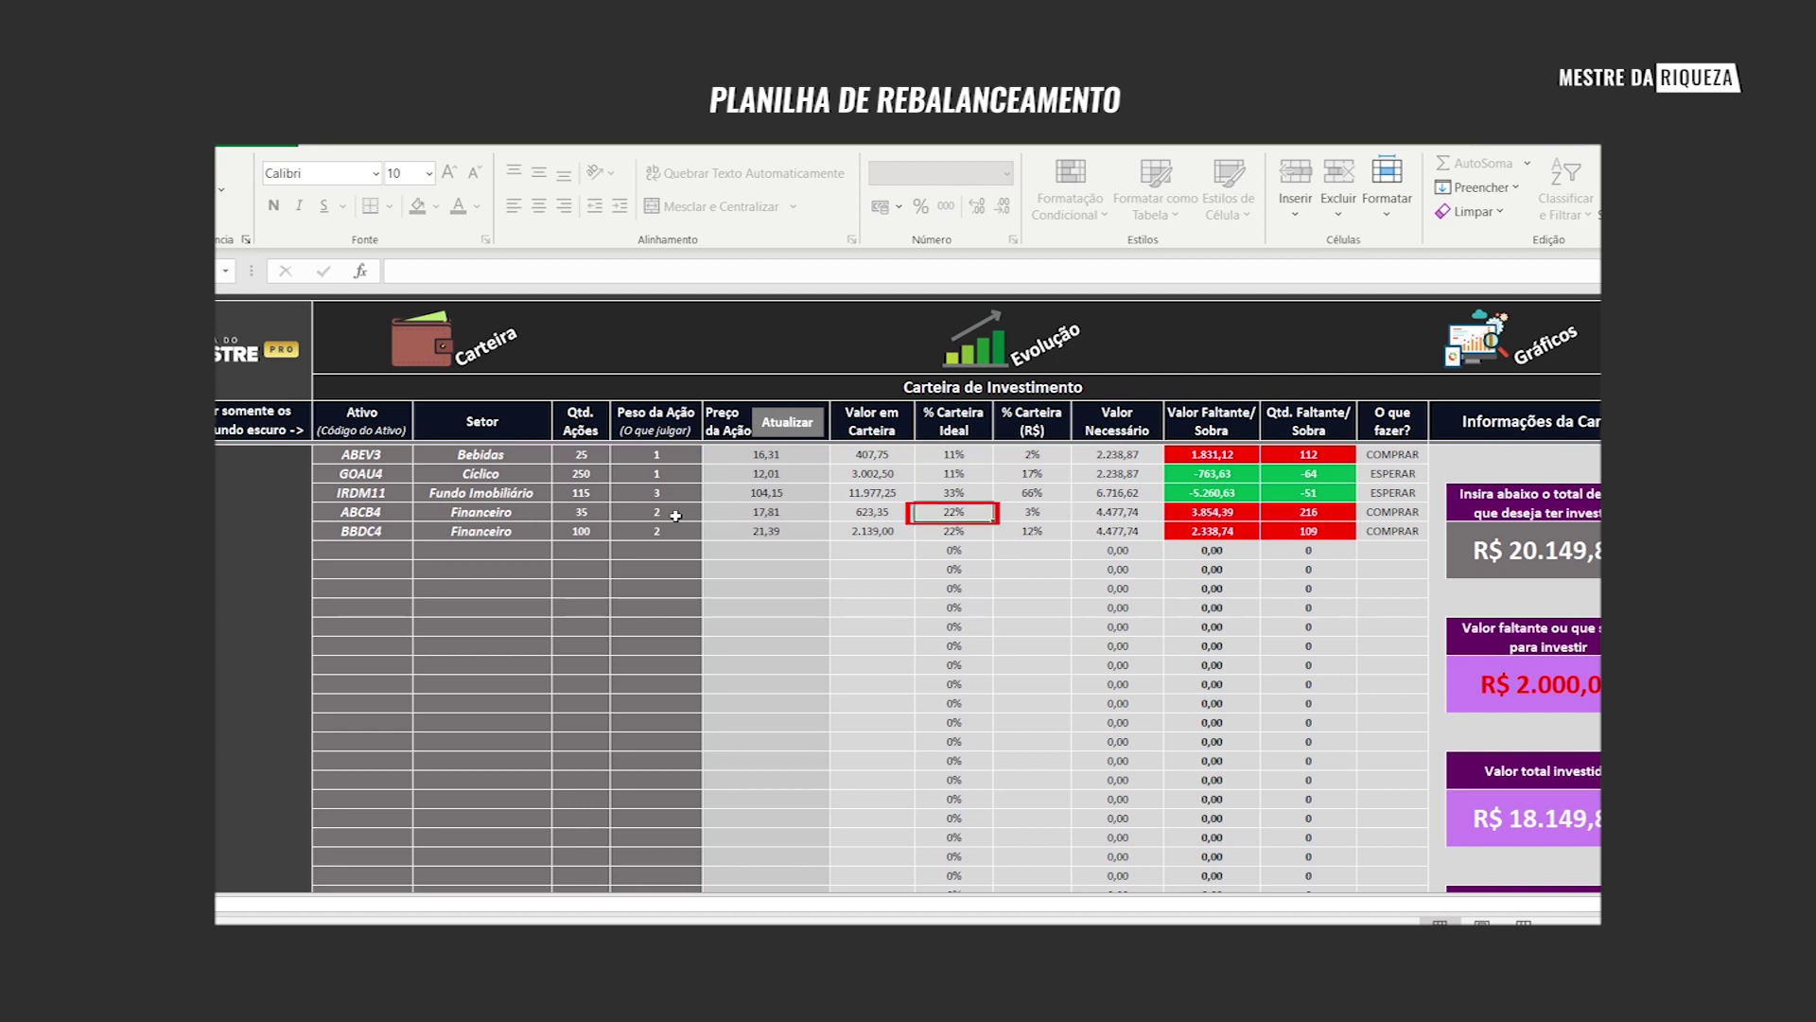
click(675, 515)
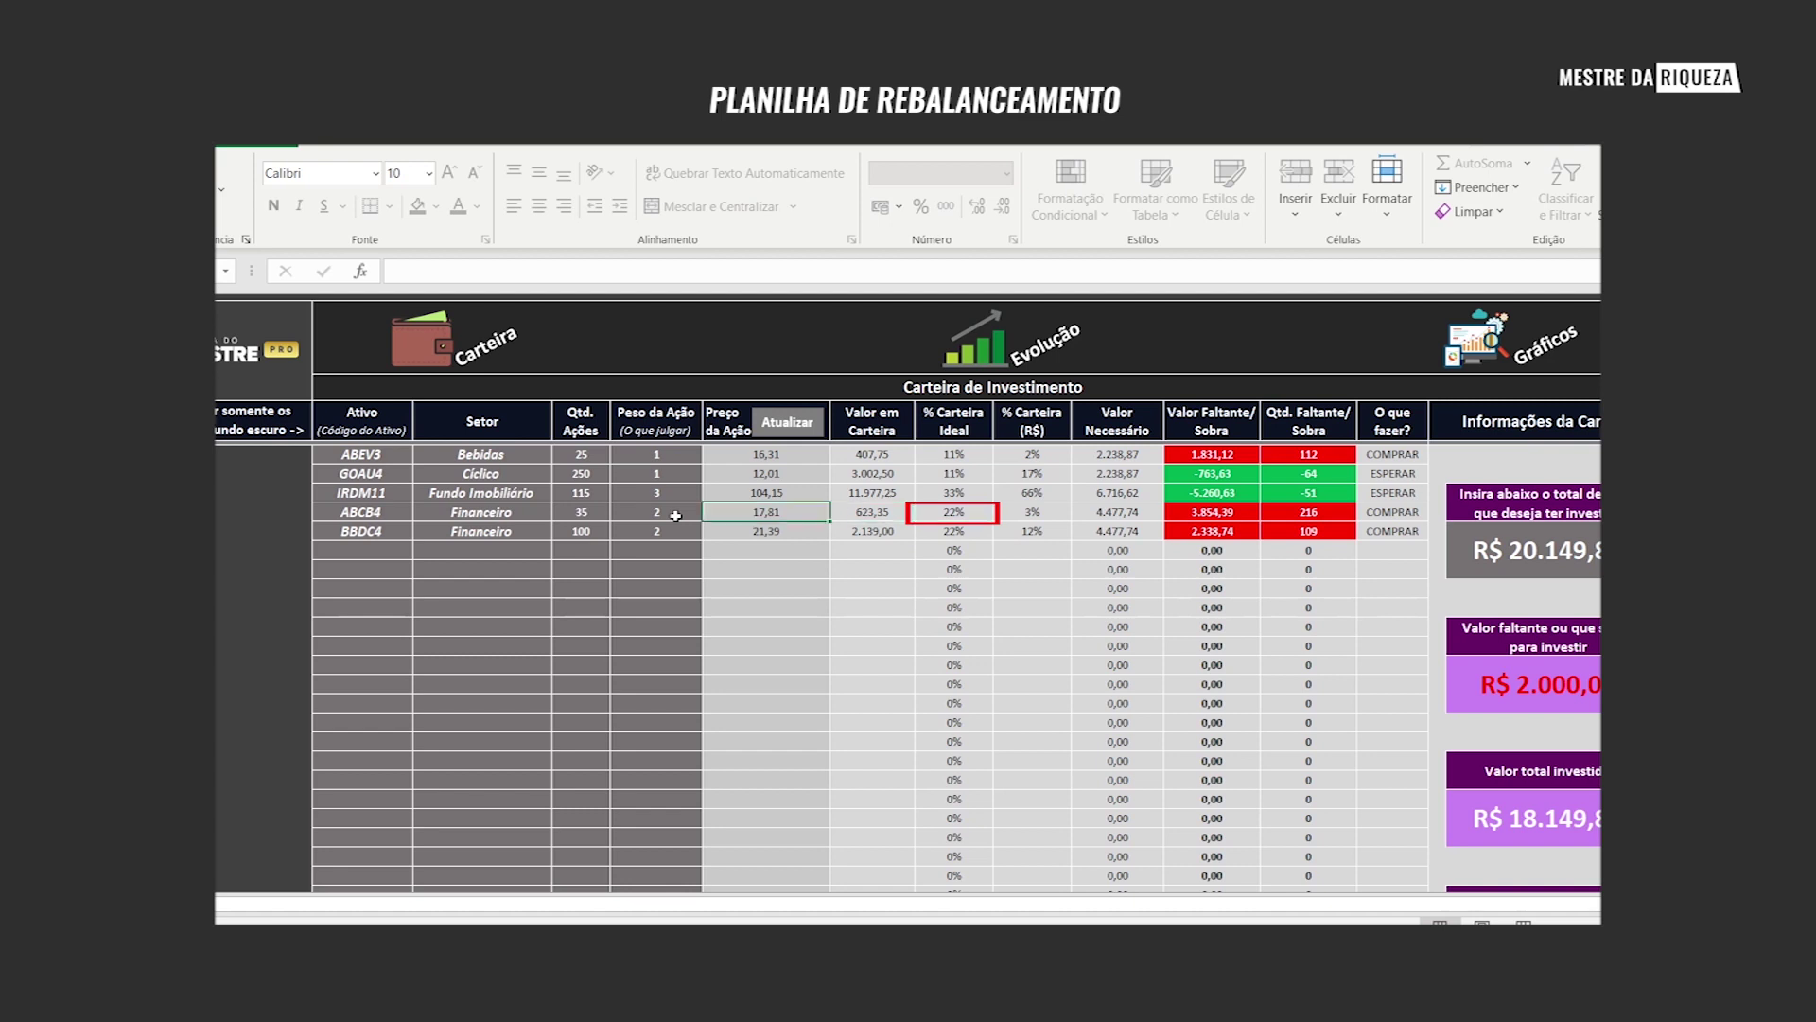
key(Right)
key(Right)
key(Right)
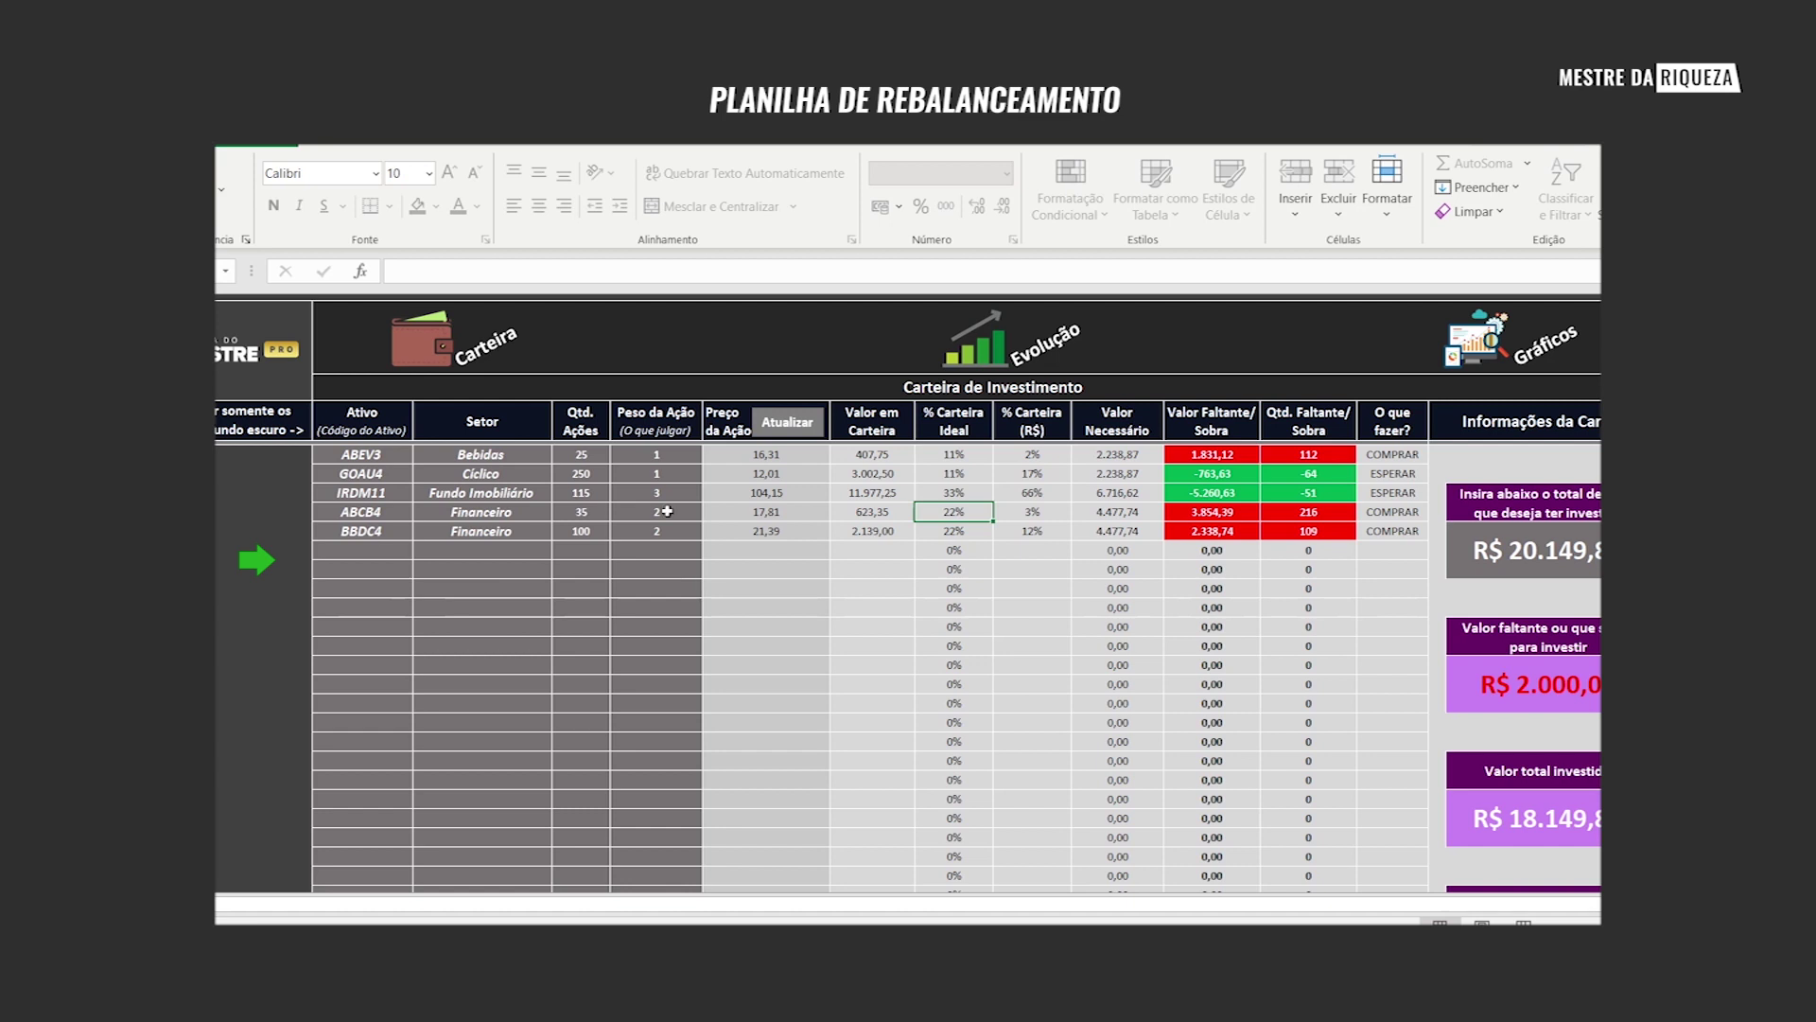
click(747, 493)
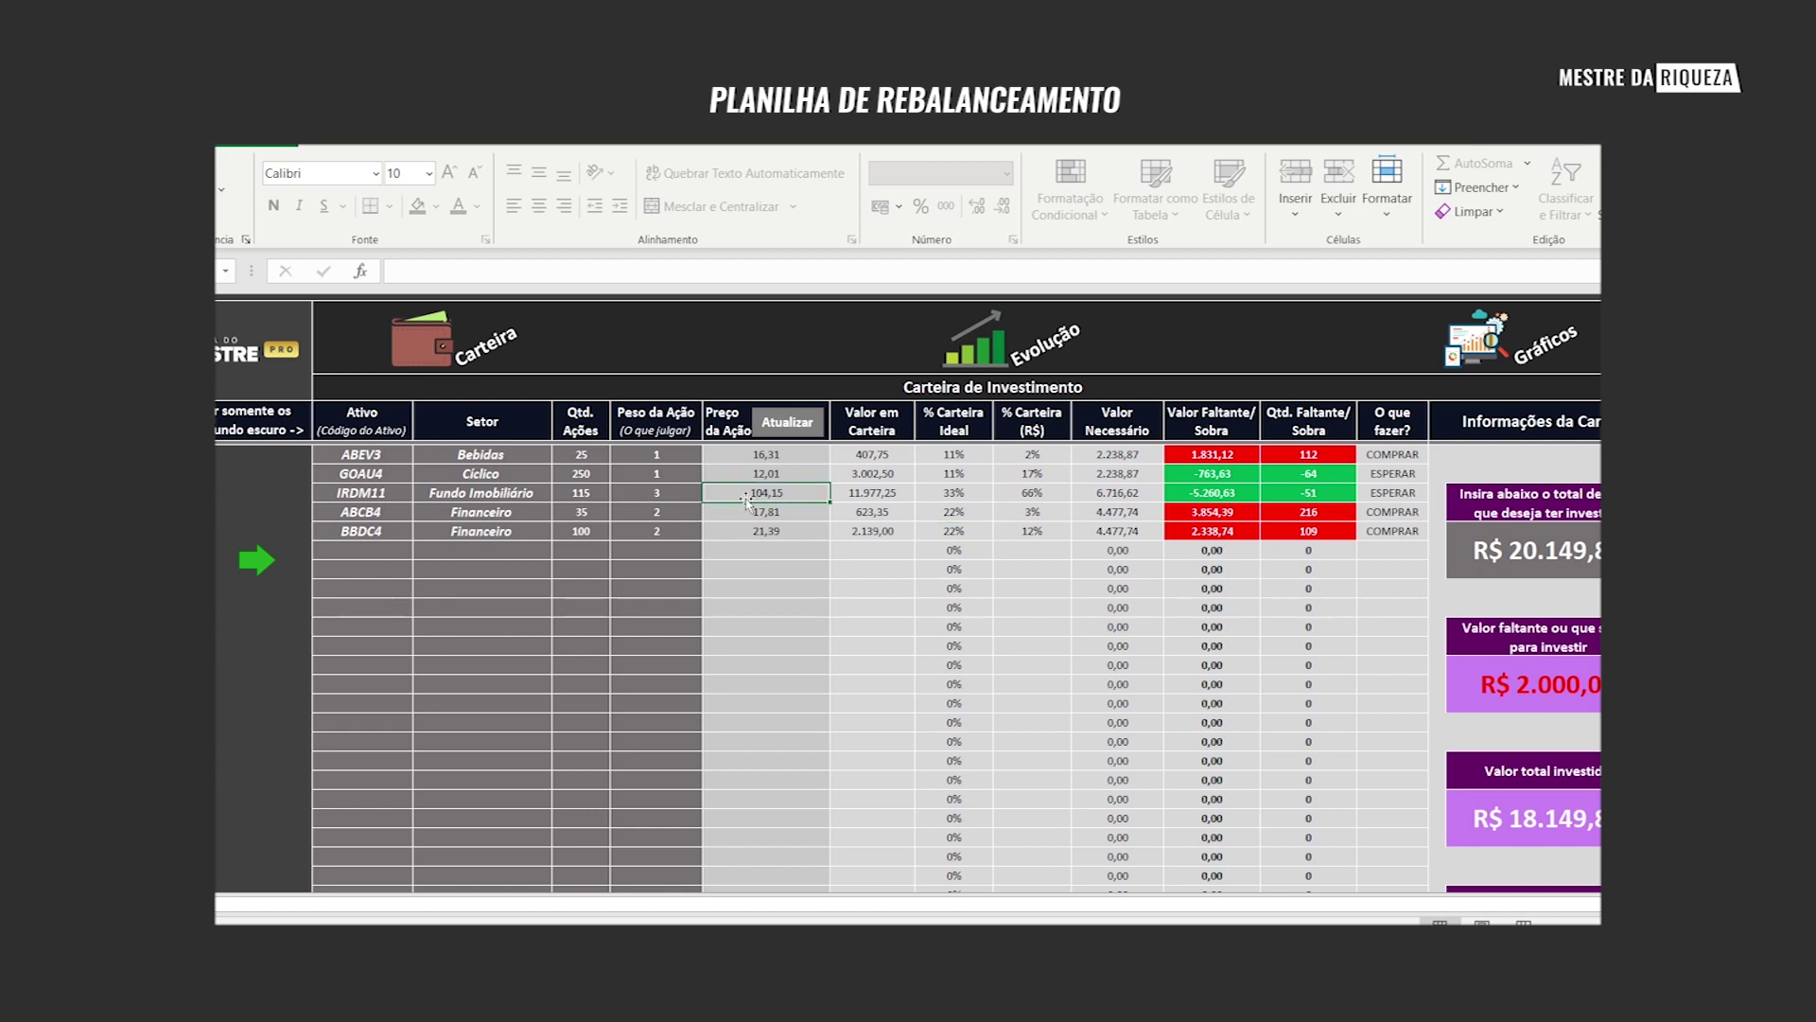
text(2)
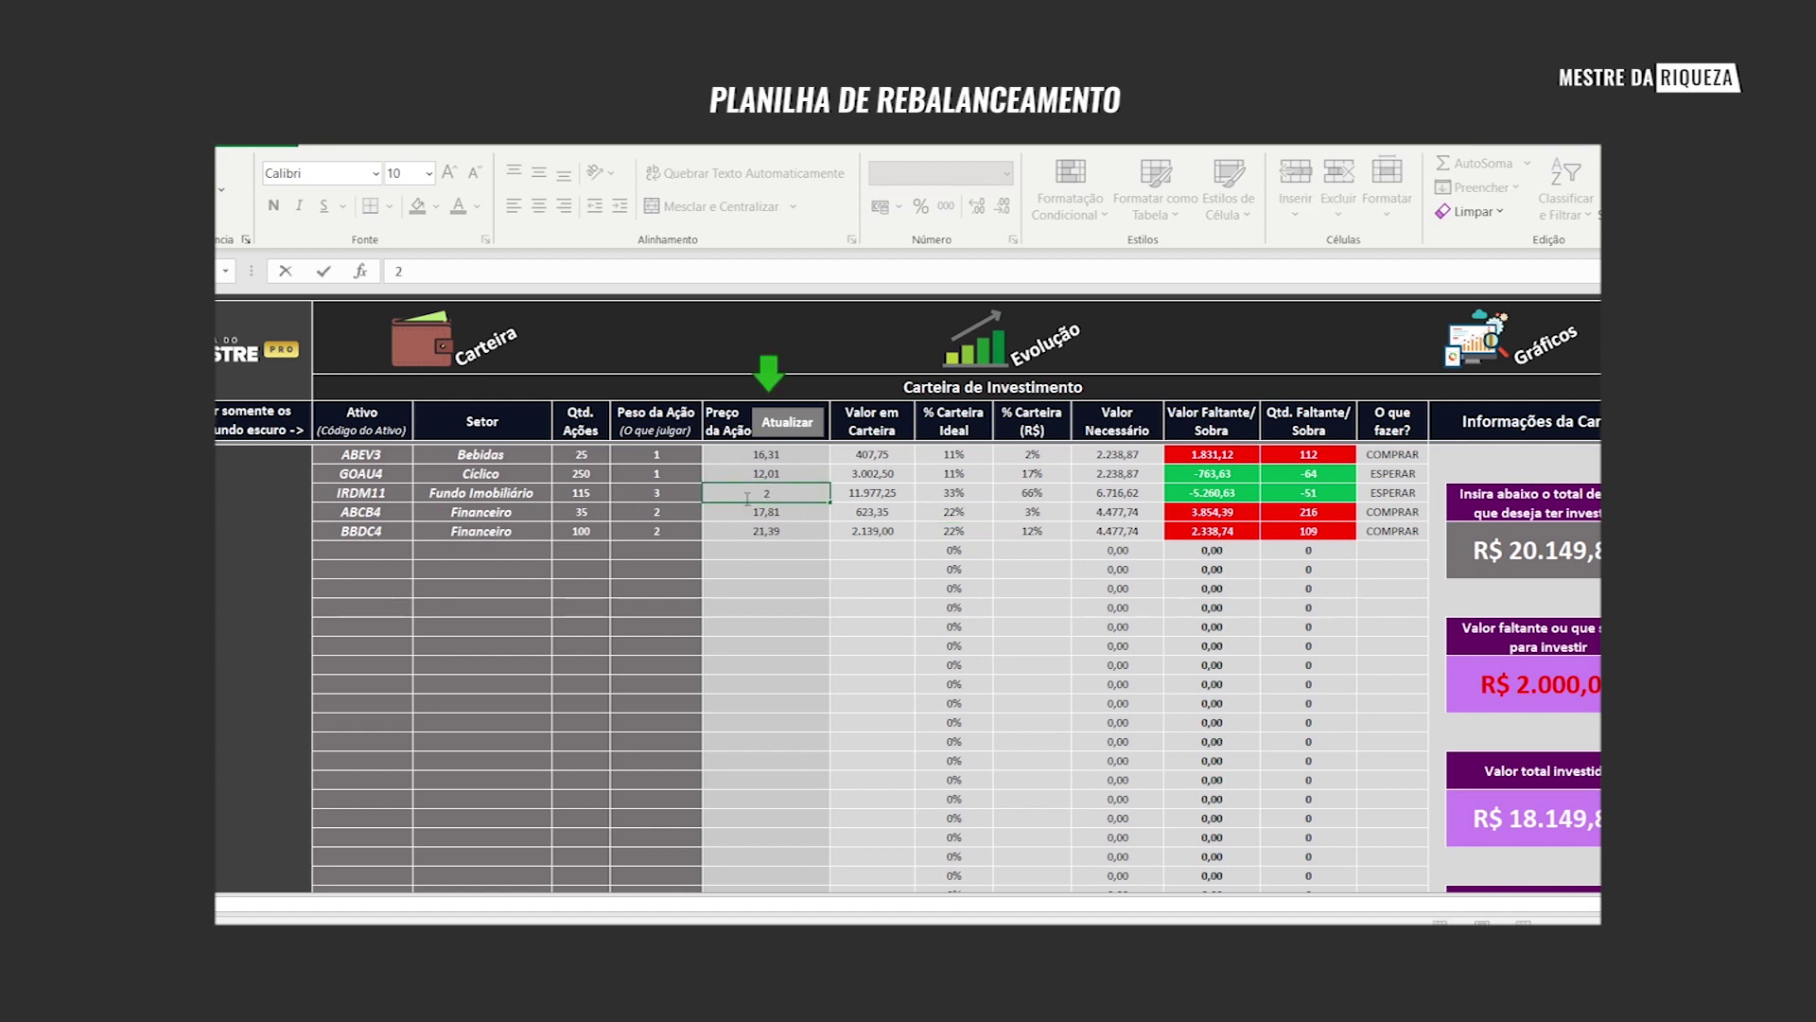
key(Escape)
- Try to edit the % Carteira Ideal cell of IRDM11
click(975, 496)
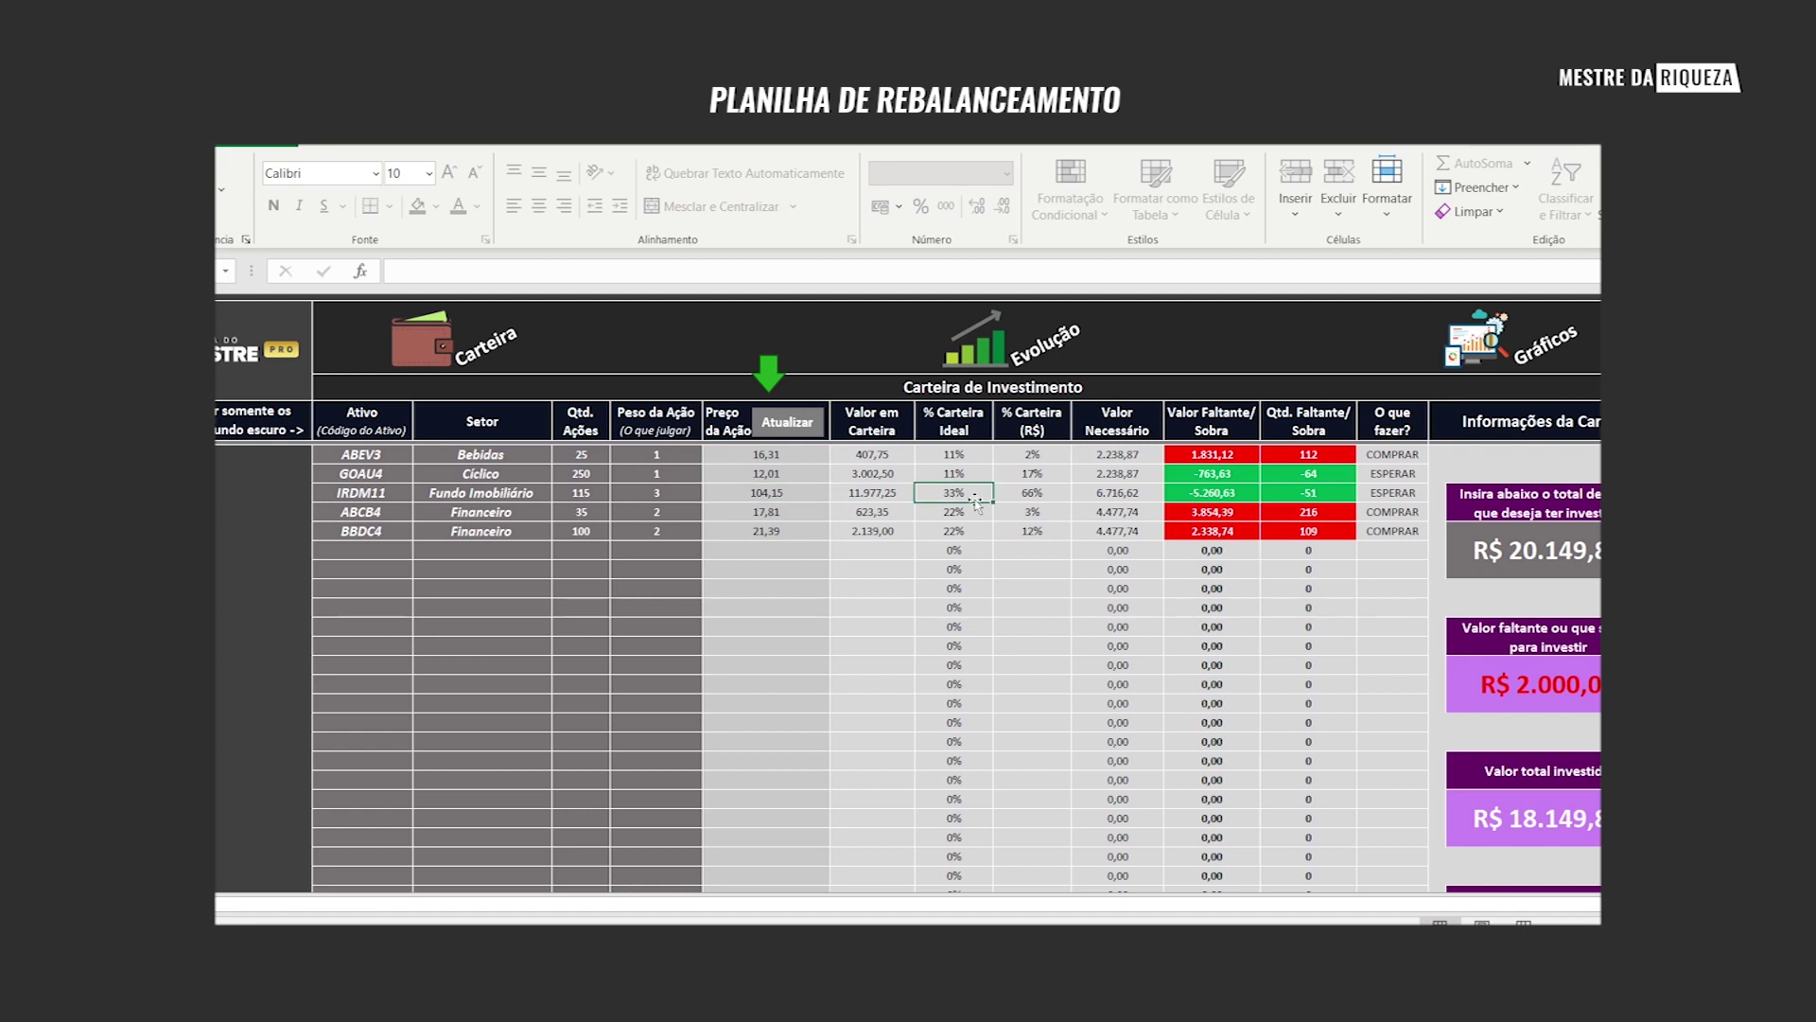
double_click(976, 499)
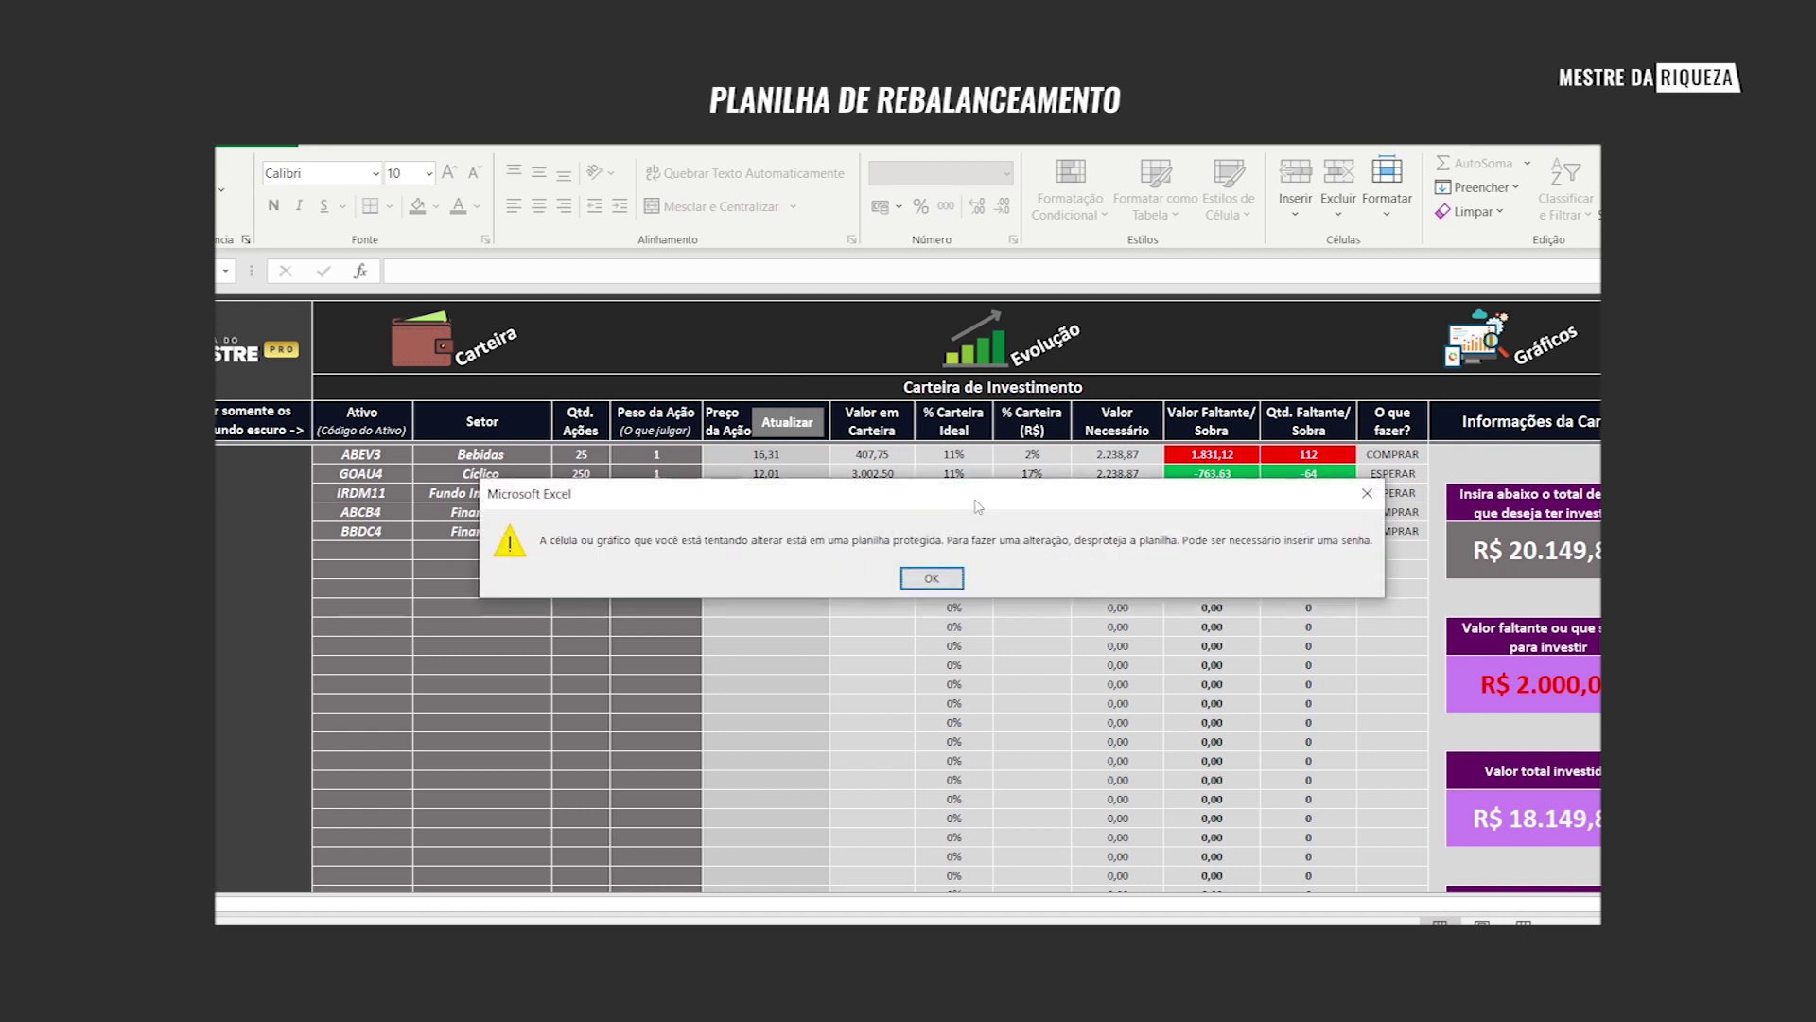
click(944, 585)
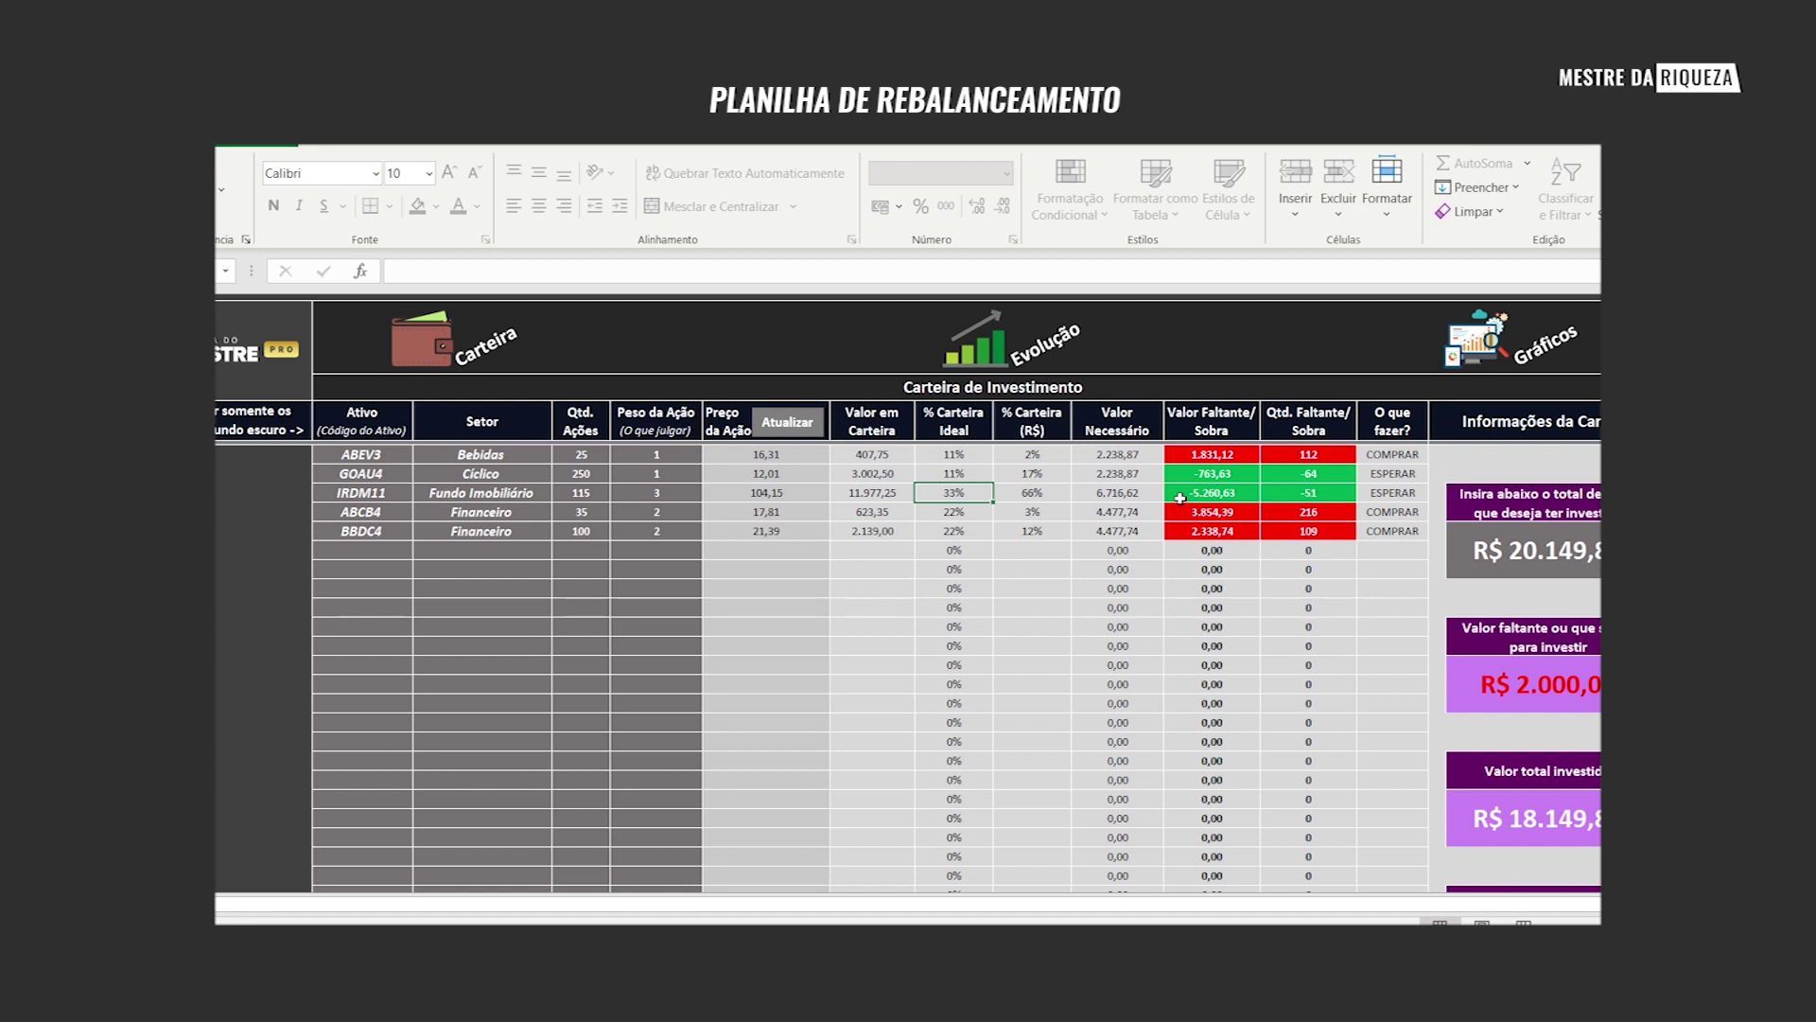
- Examine the Valor Faltante/Sobra amount of each of the five assets and the Qtd. Ações Carteira total
click(1205, 454)
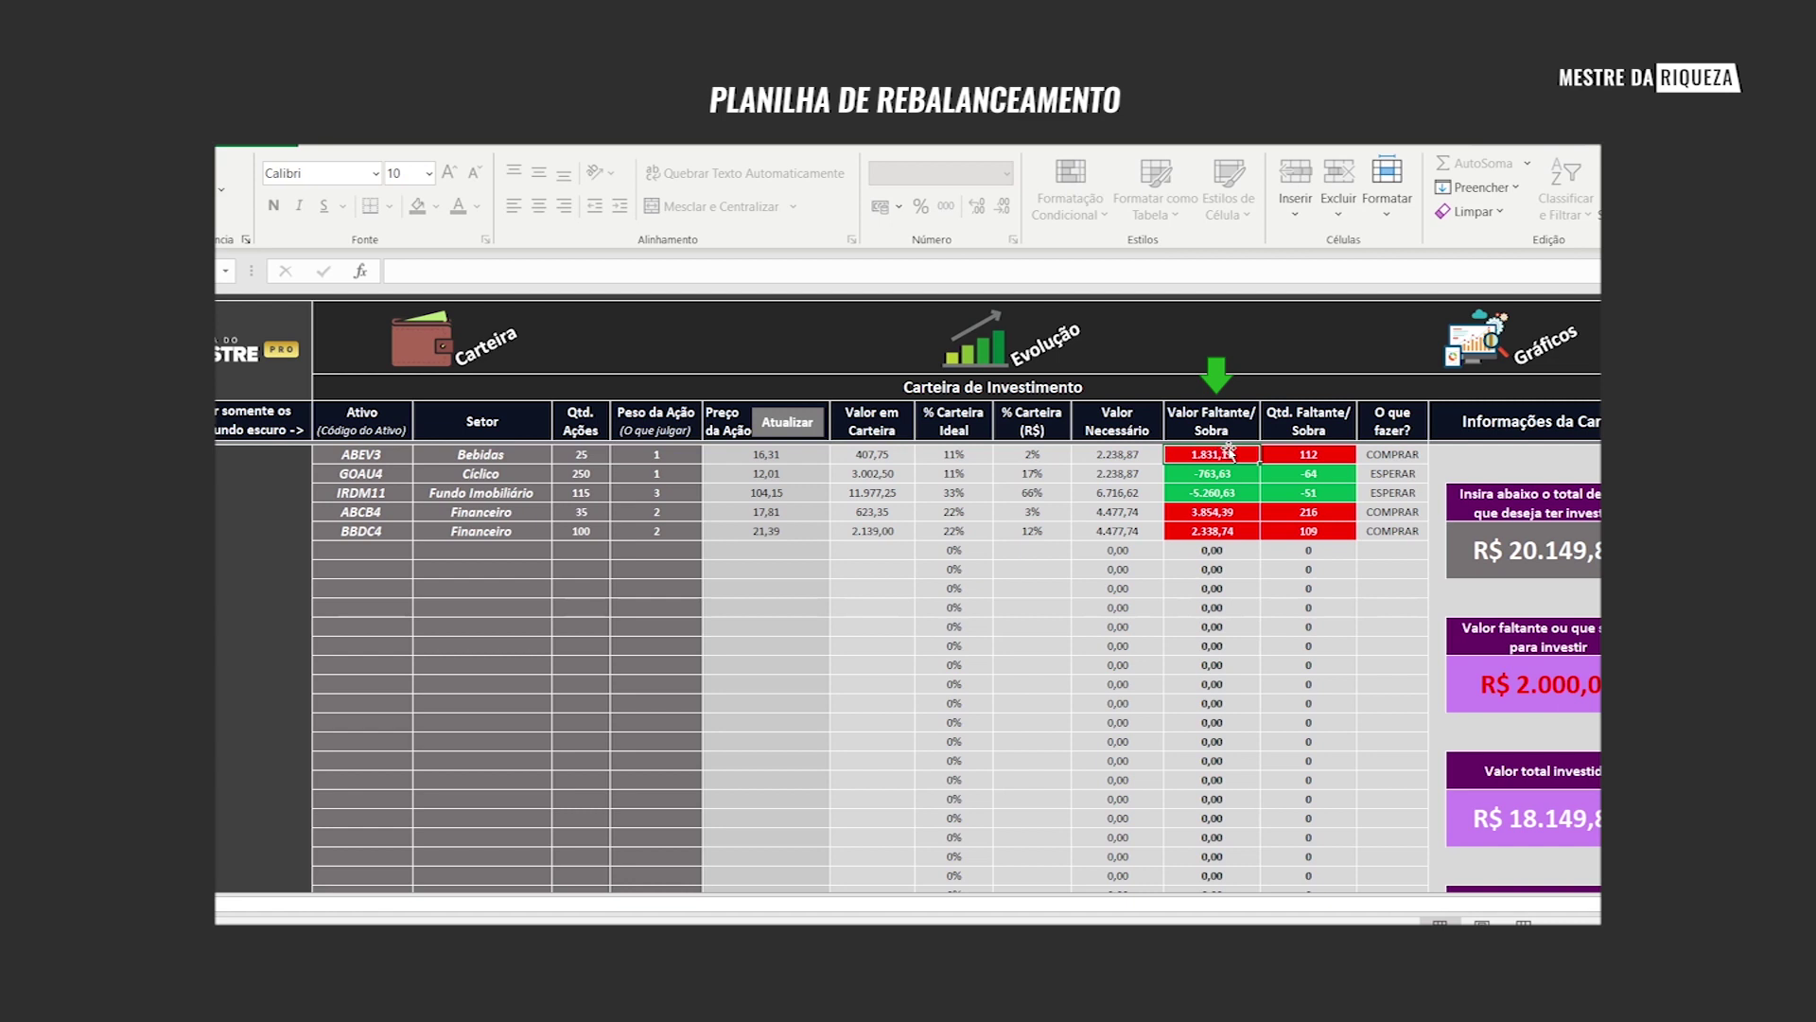
click(1218, 473)
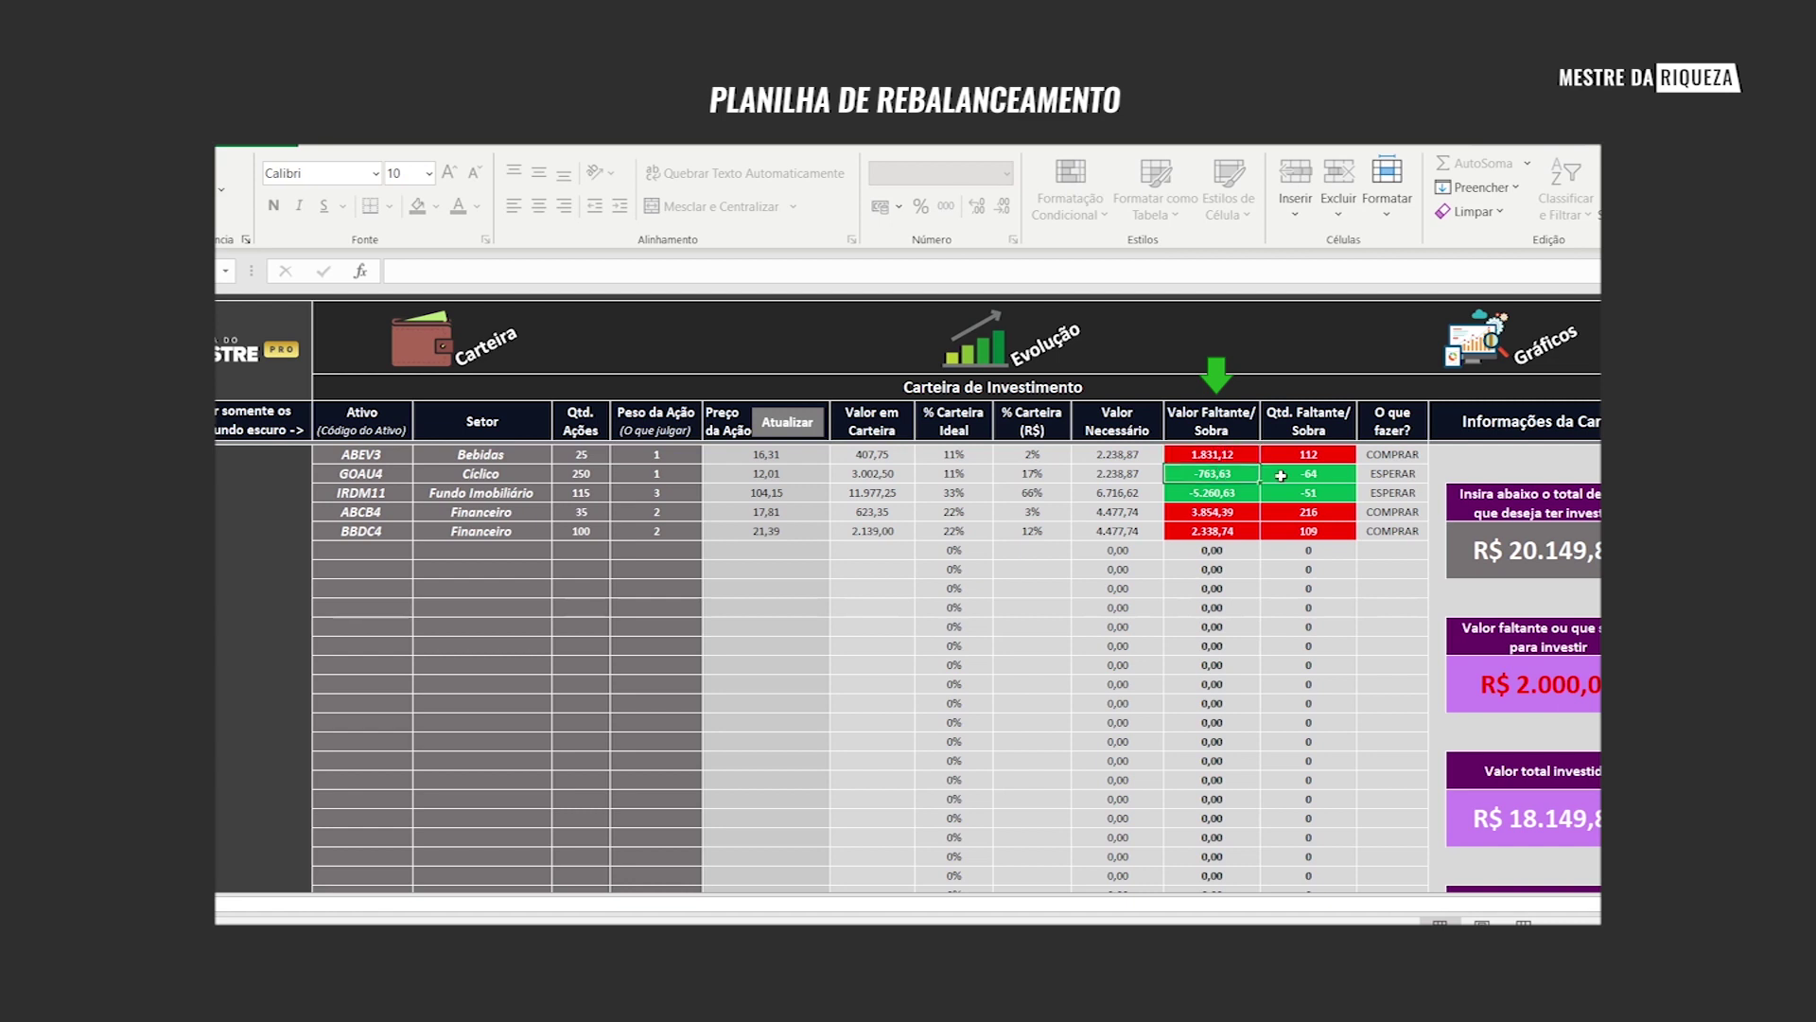
click(1215, 495)
click(1218, 516)
click(1214, 531)
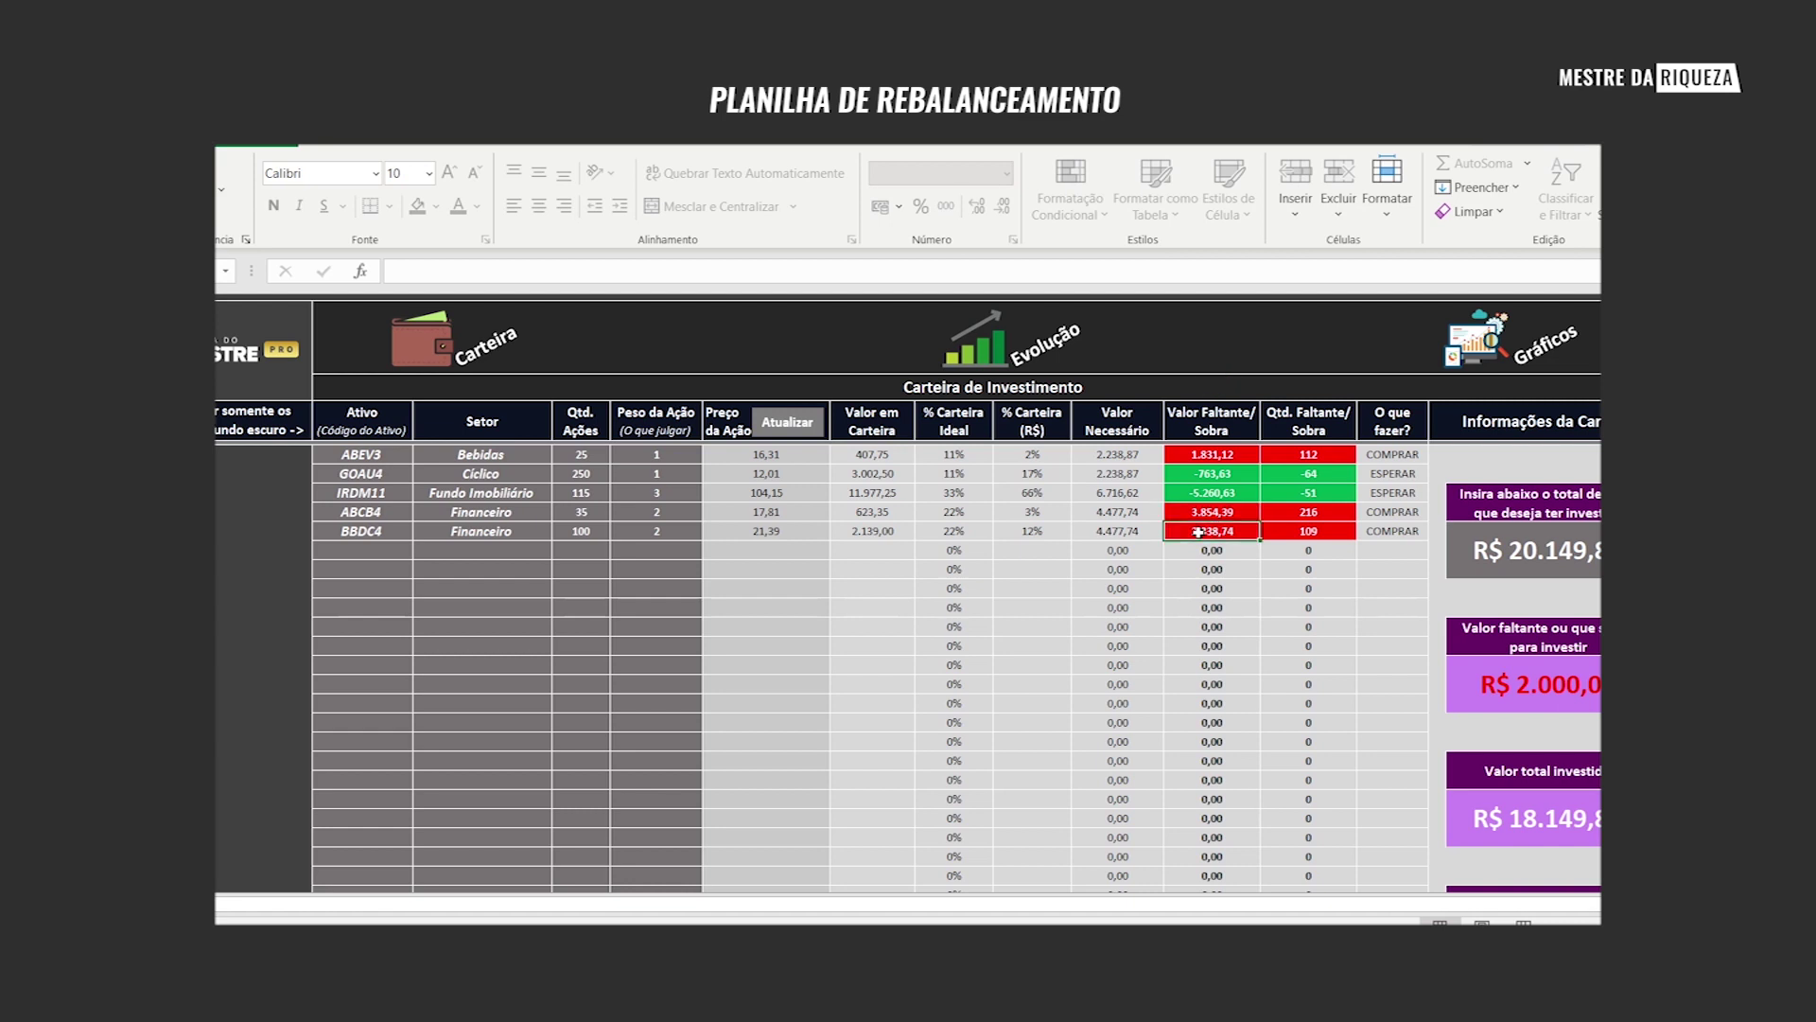
scroll(1199, 531, down, 3)
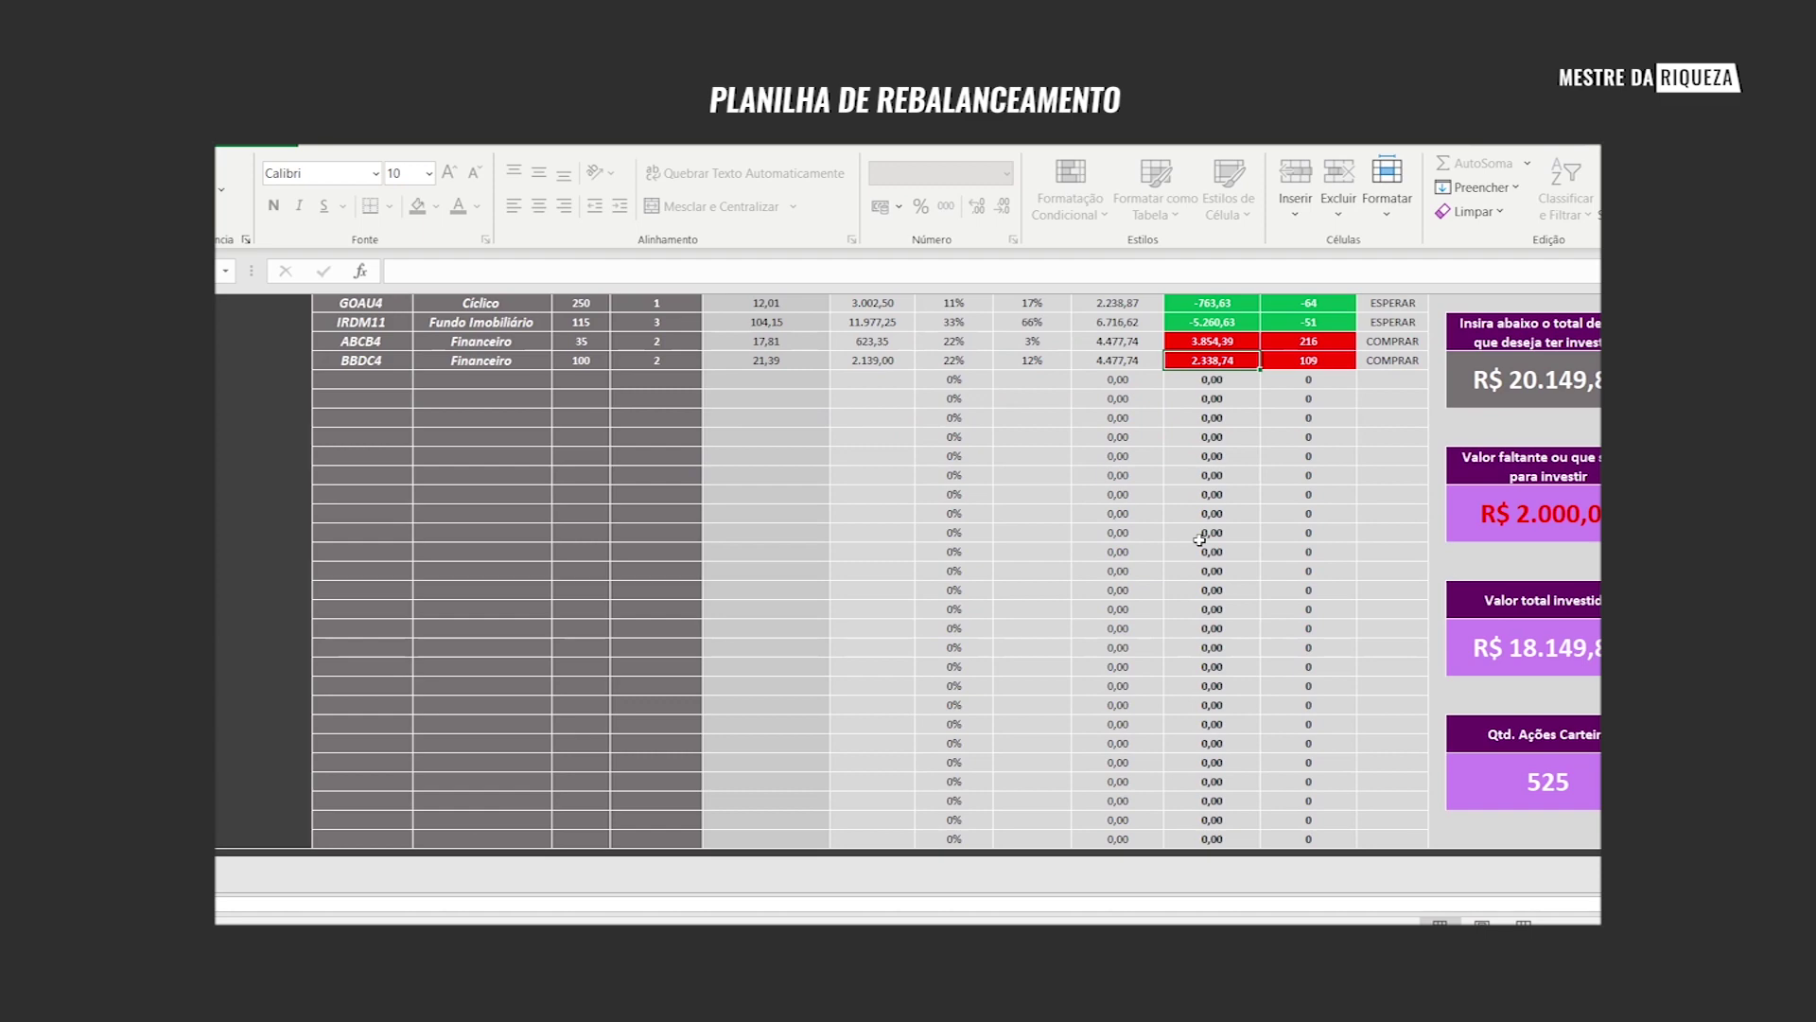
scroll(1199, 539, up, 3)
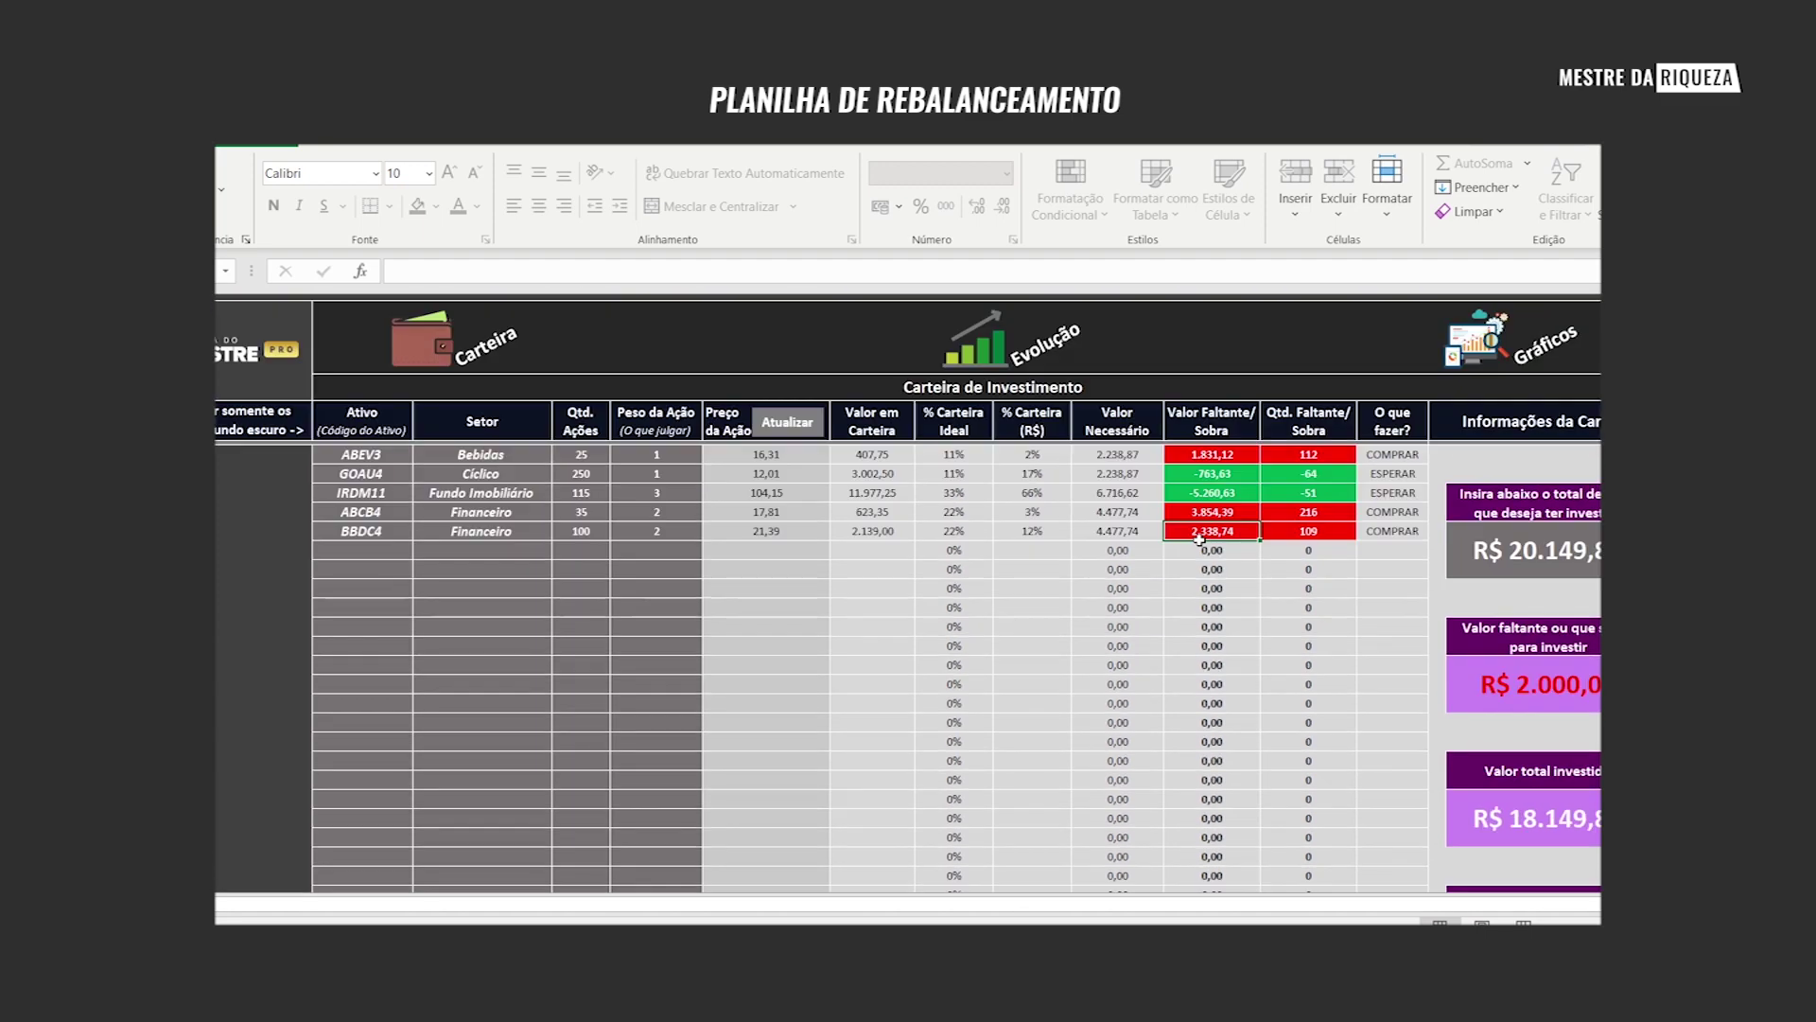
scroll(1198, 539, down, 3)
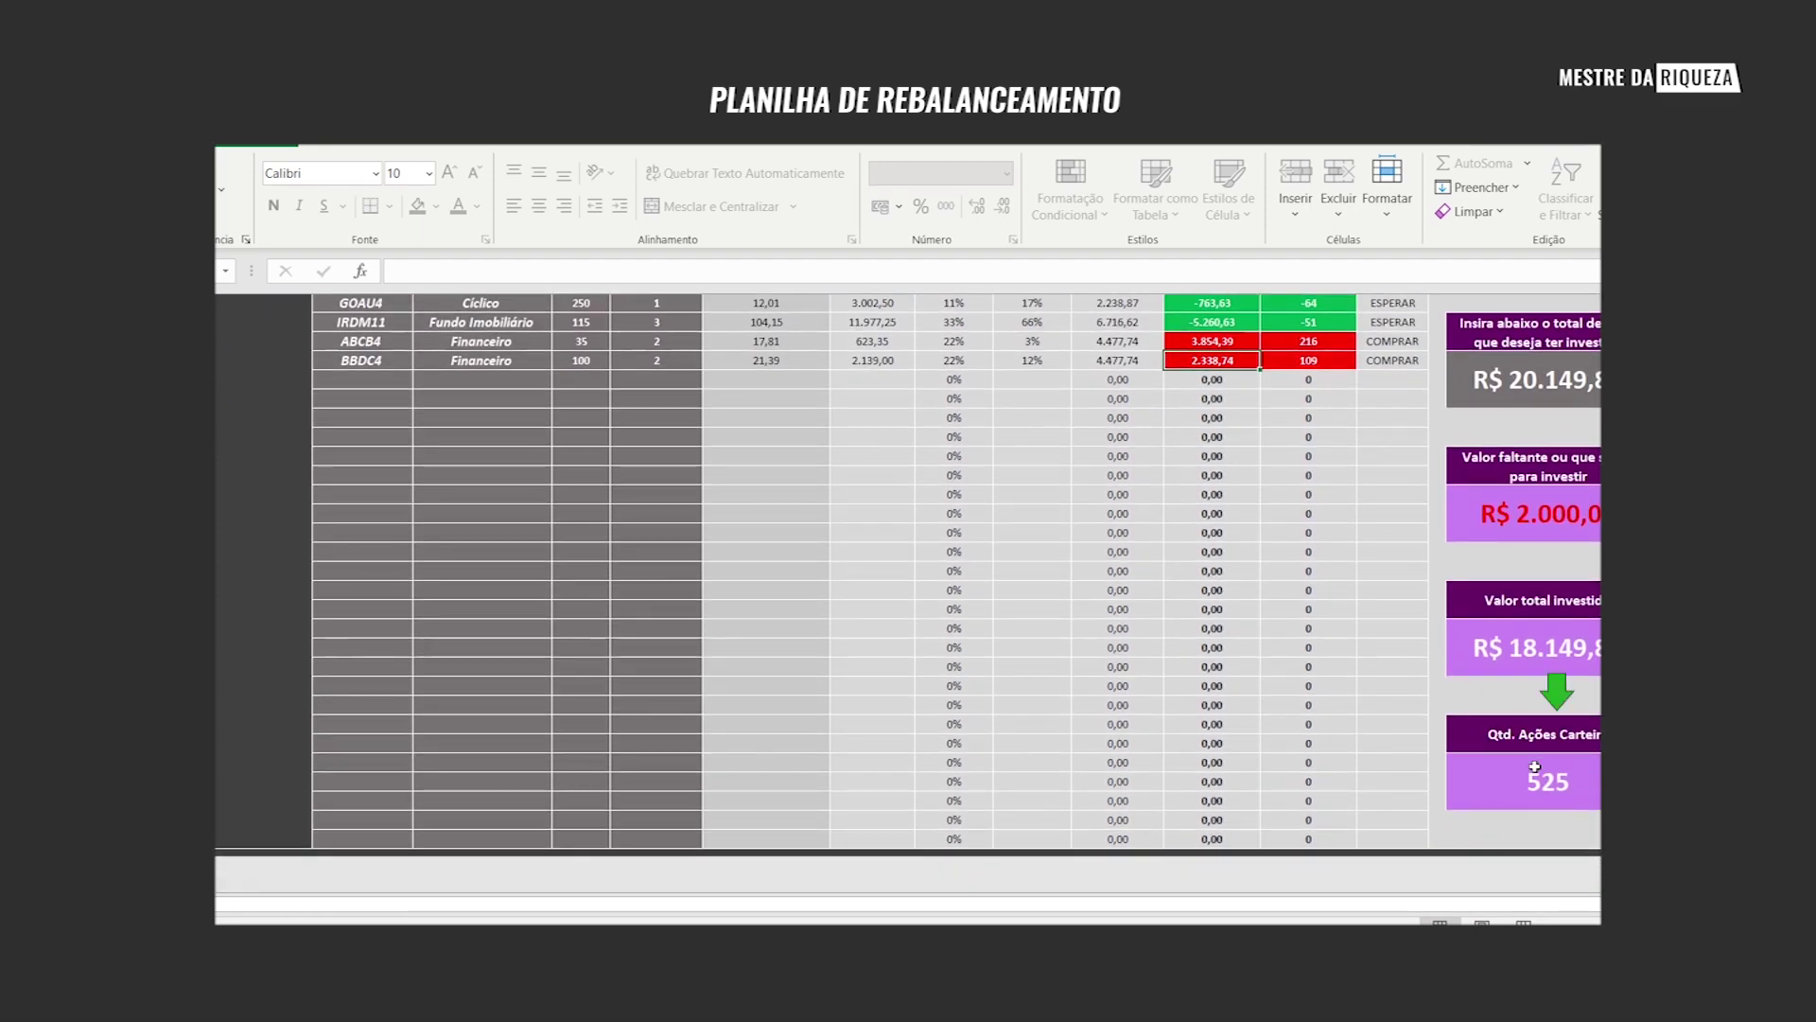
scroll(1406, 657, up, 3)
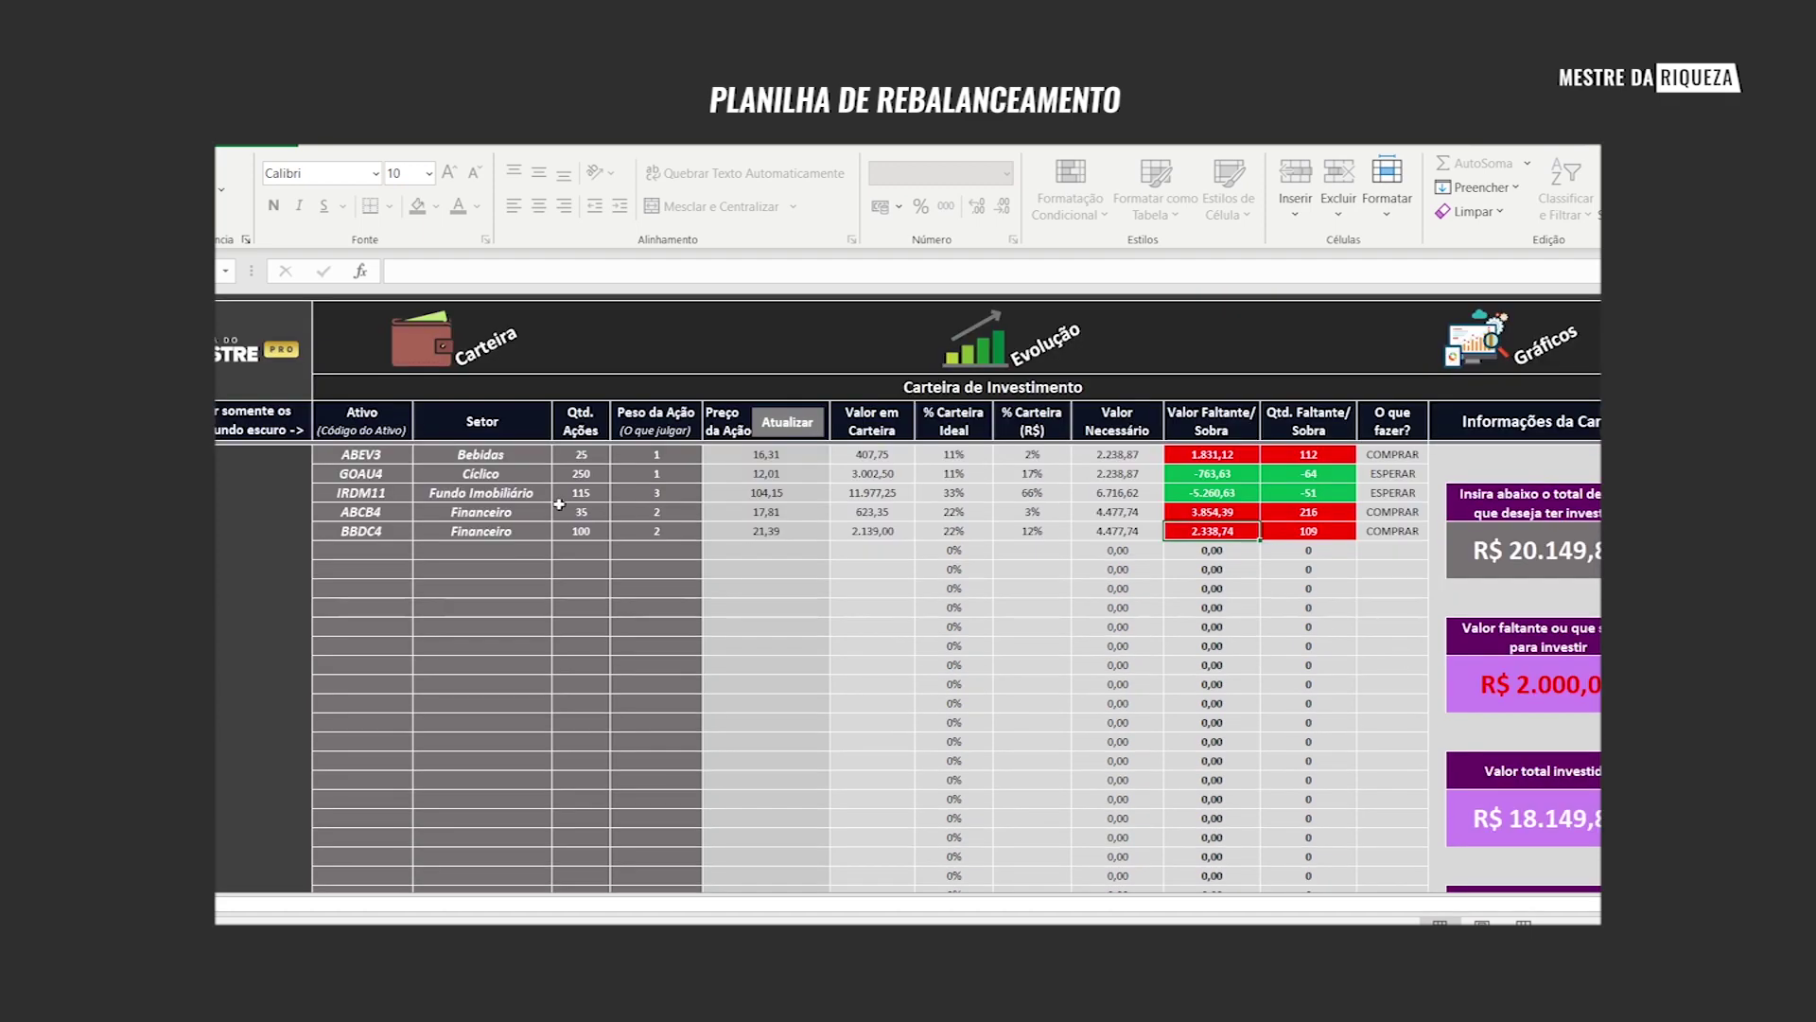
- Open the Evolução sheet and set Data Inicial to 01/04/2021 and Valor Inicial to 1500
click(1017, 348)
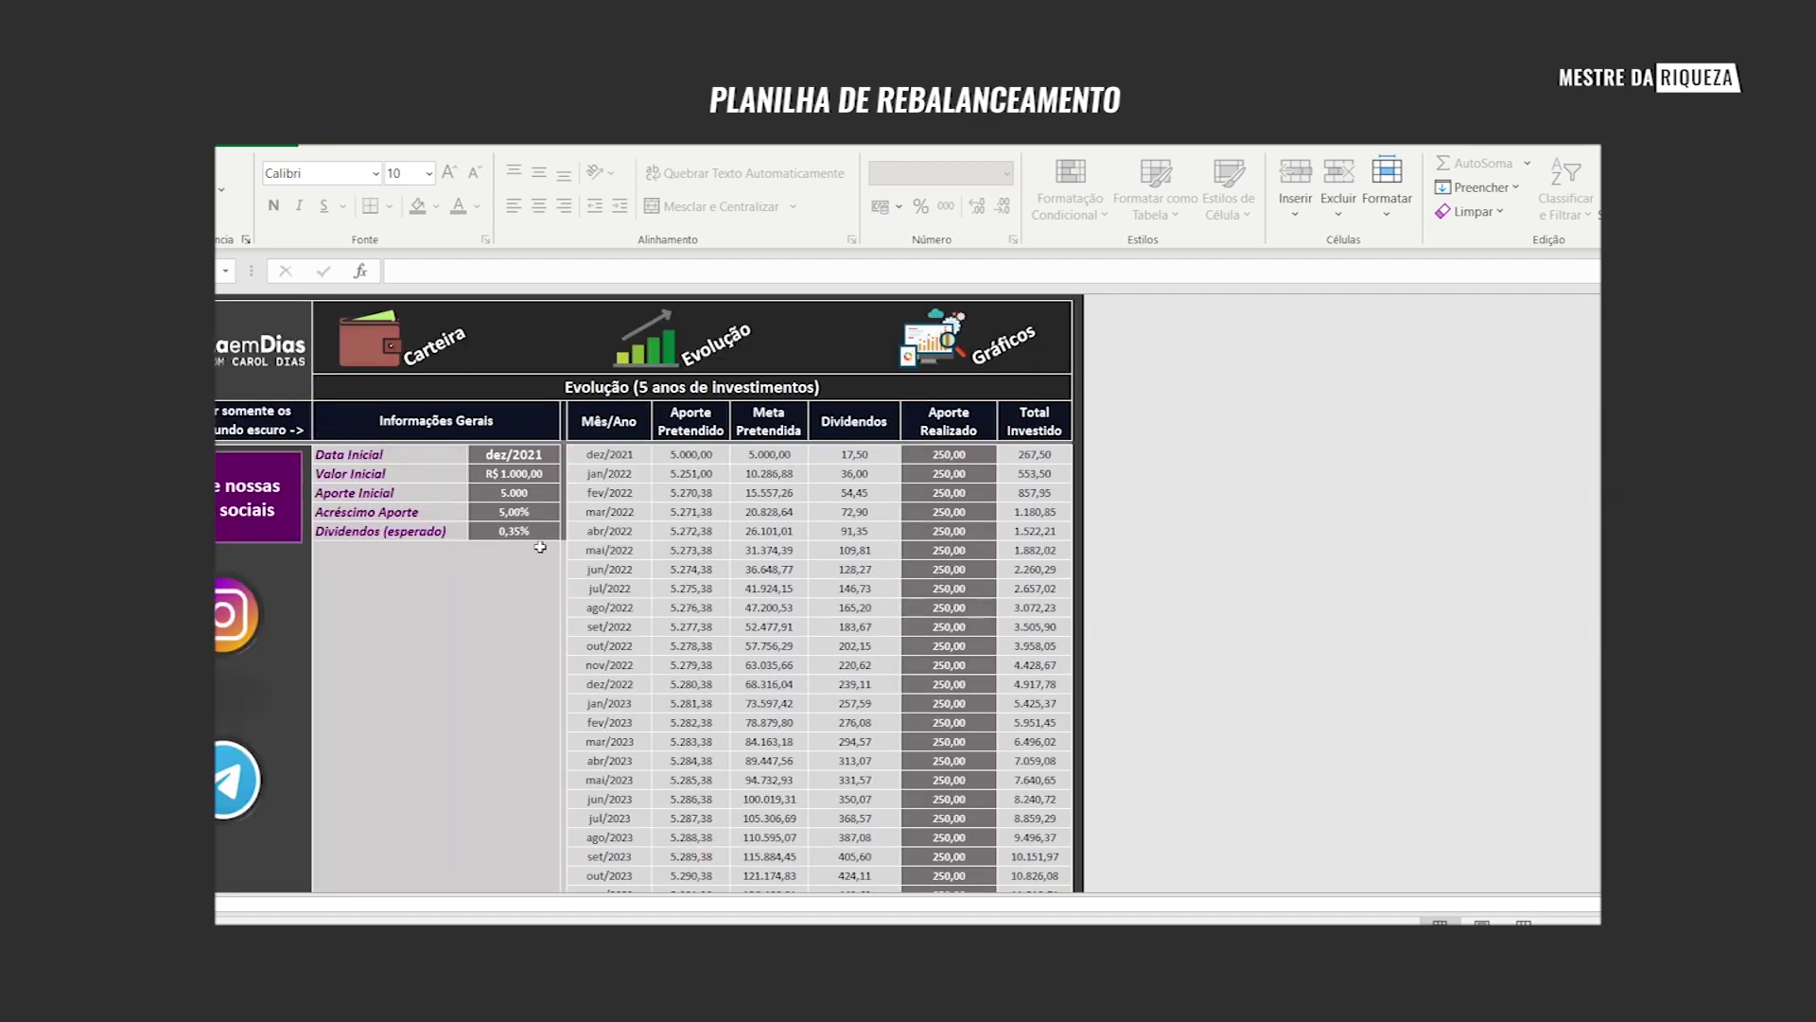
click(491, 462)
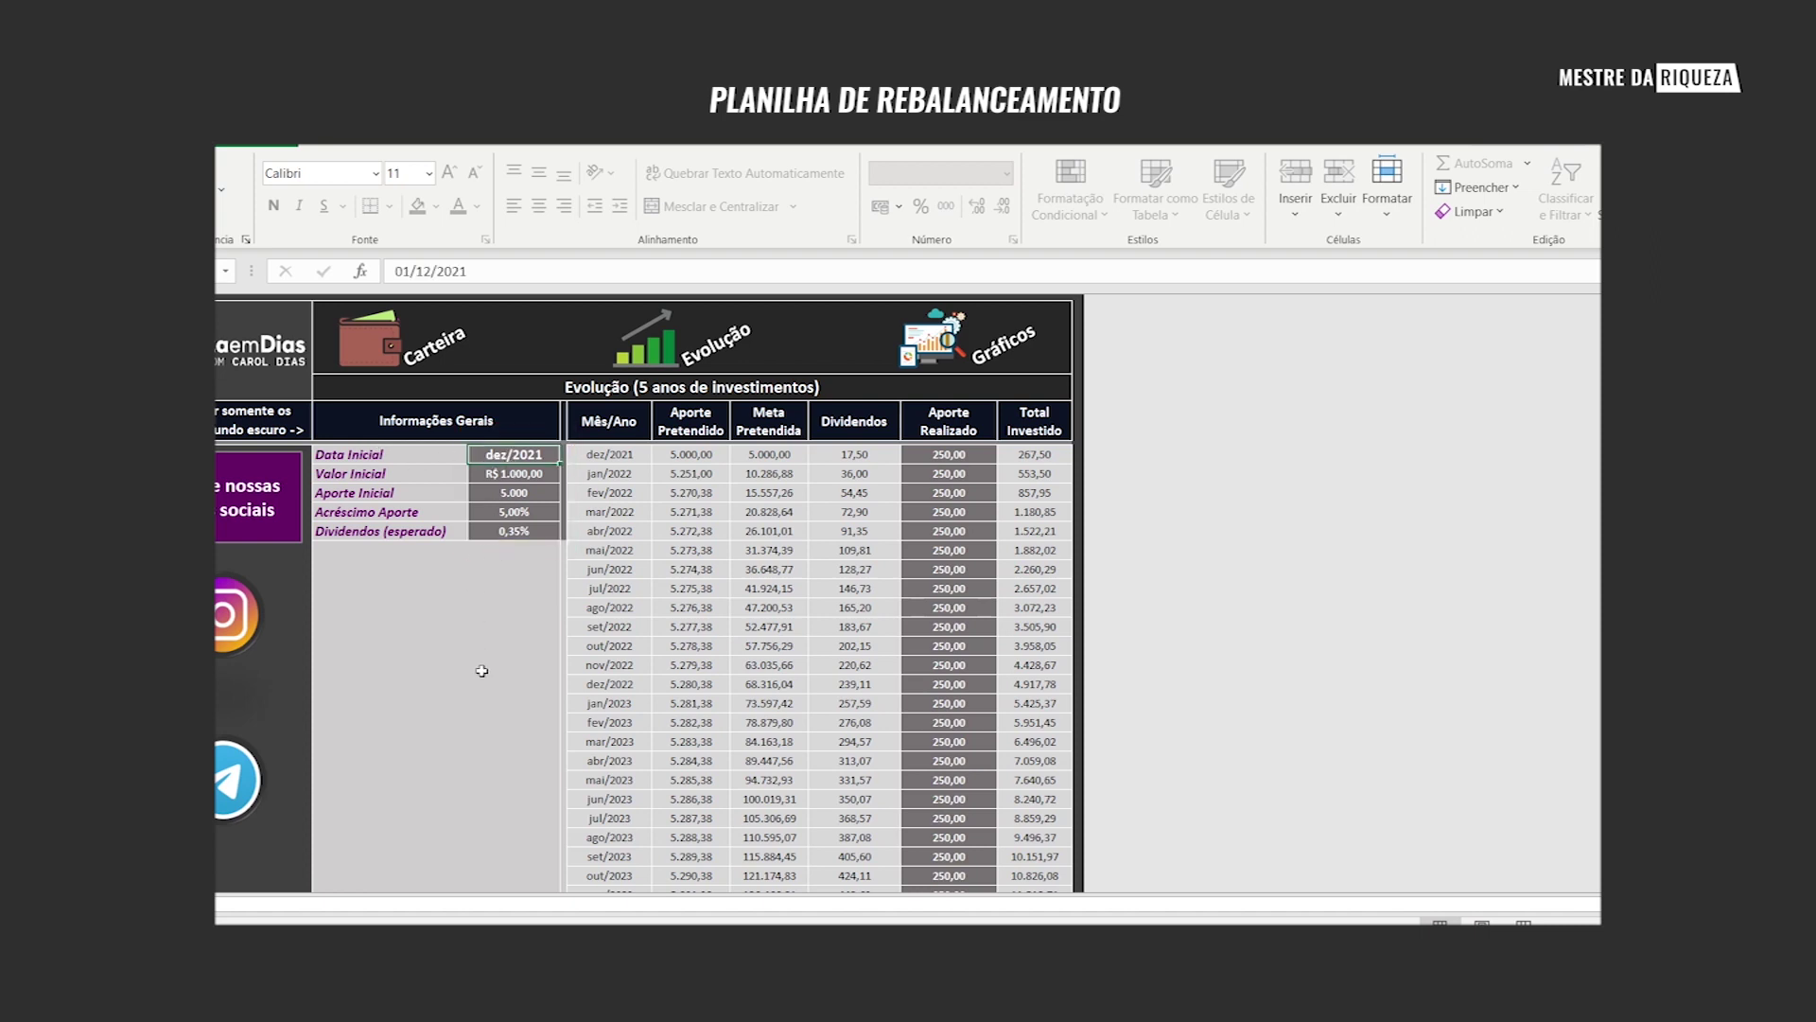
text(01/04/2022)
key(BackSpace)
text(1)
key(Return)
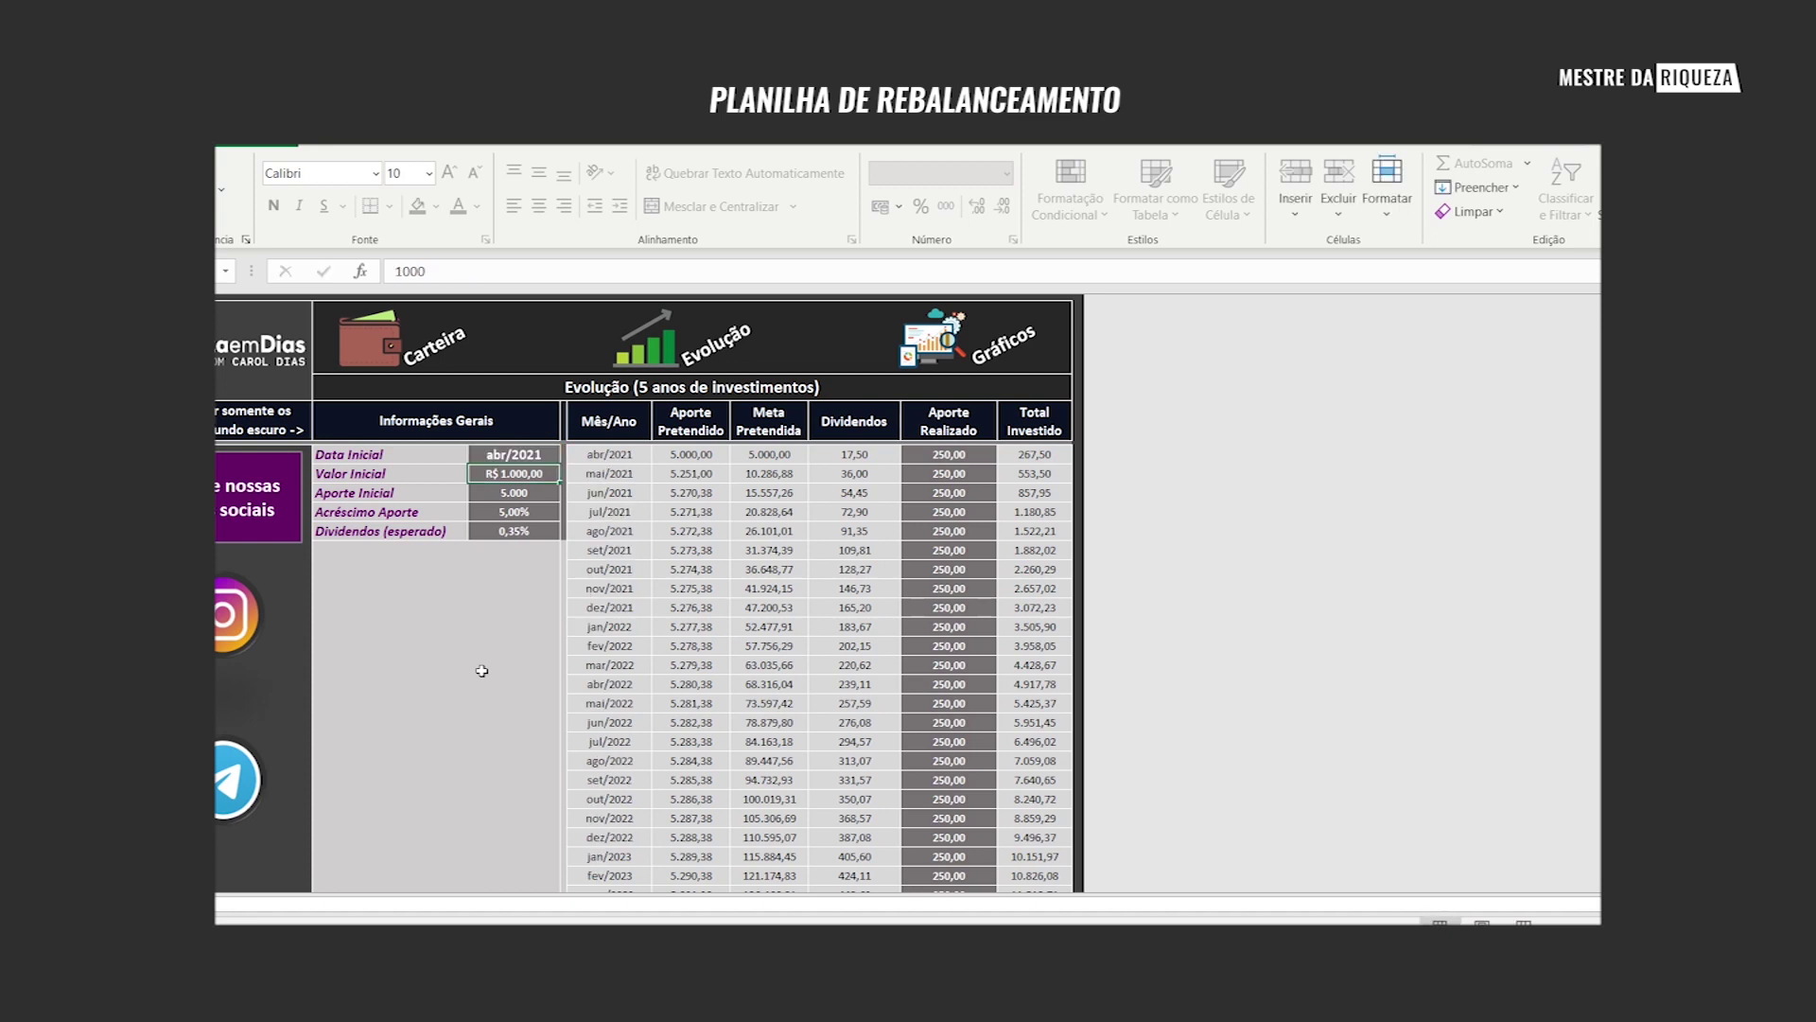
text(1500)
key(Return)
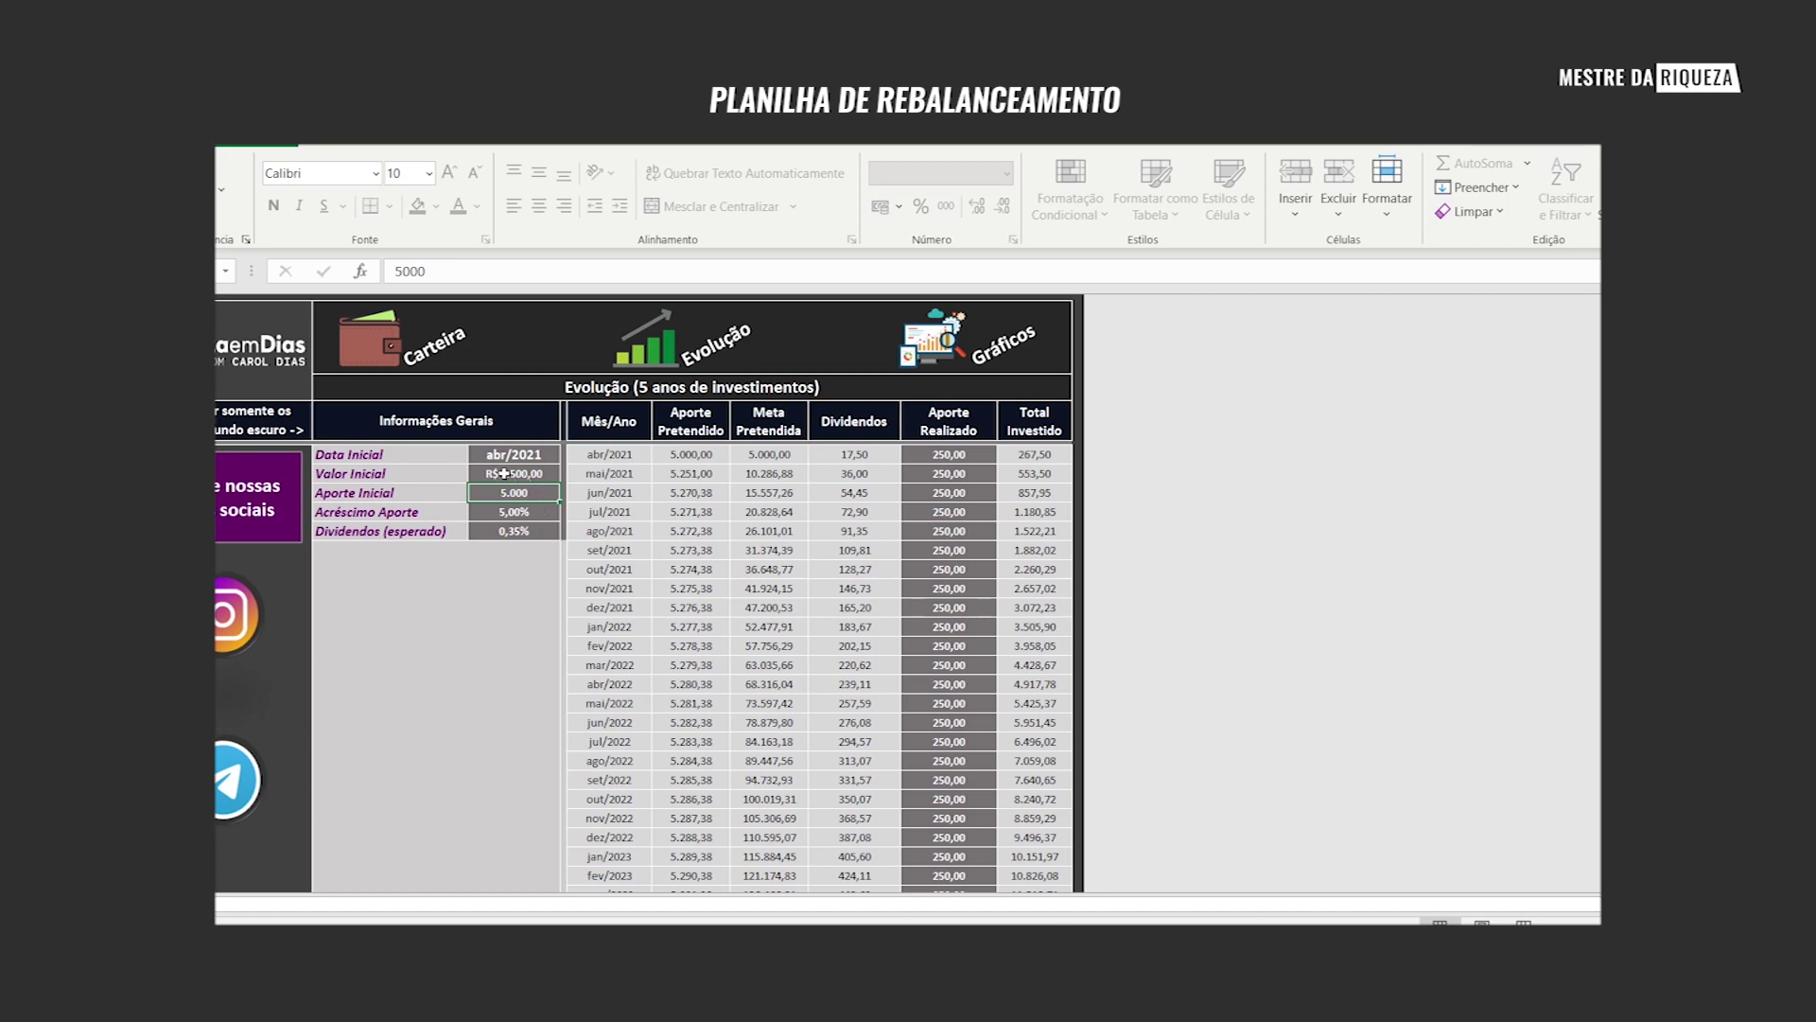
- Set the Data Inicial of the evolution plan to 05/12/2021
click(525, 455)
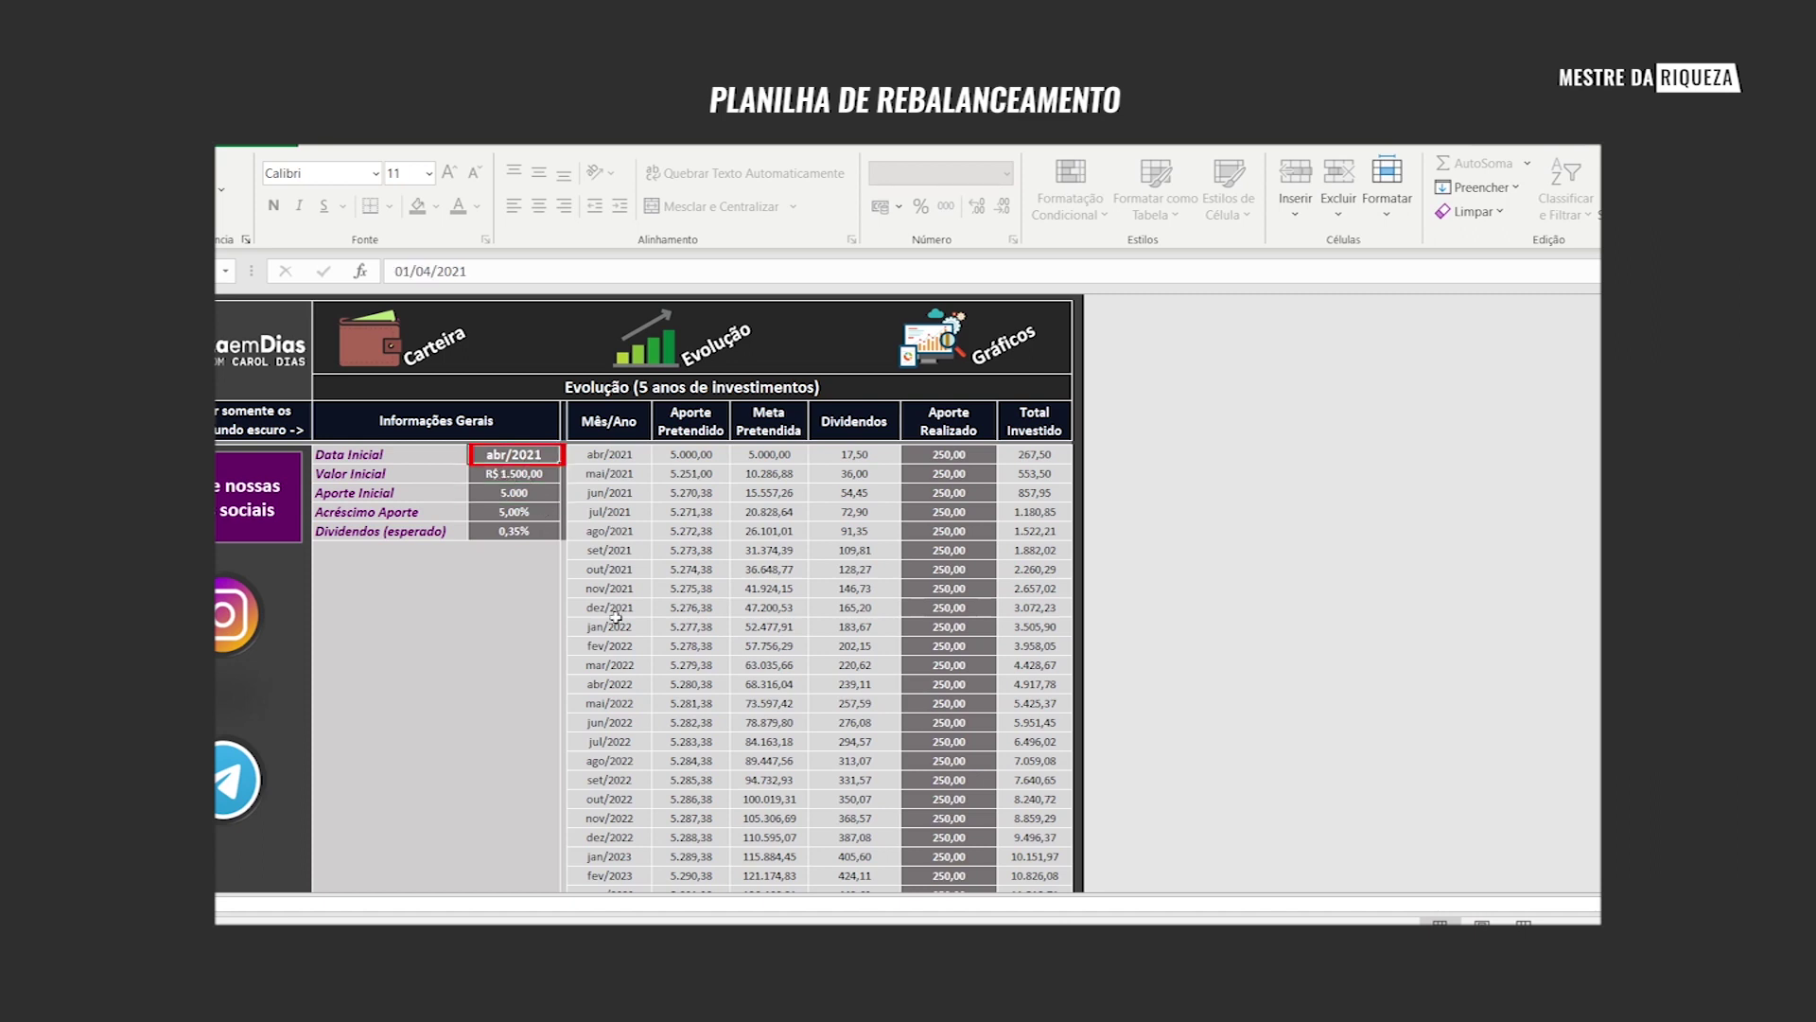
text(05/1)
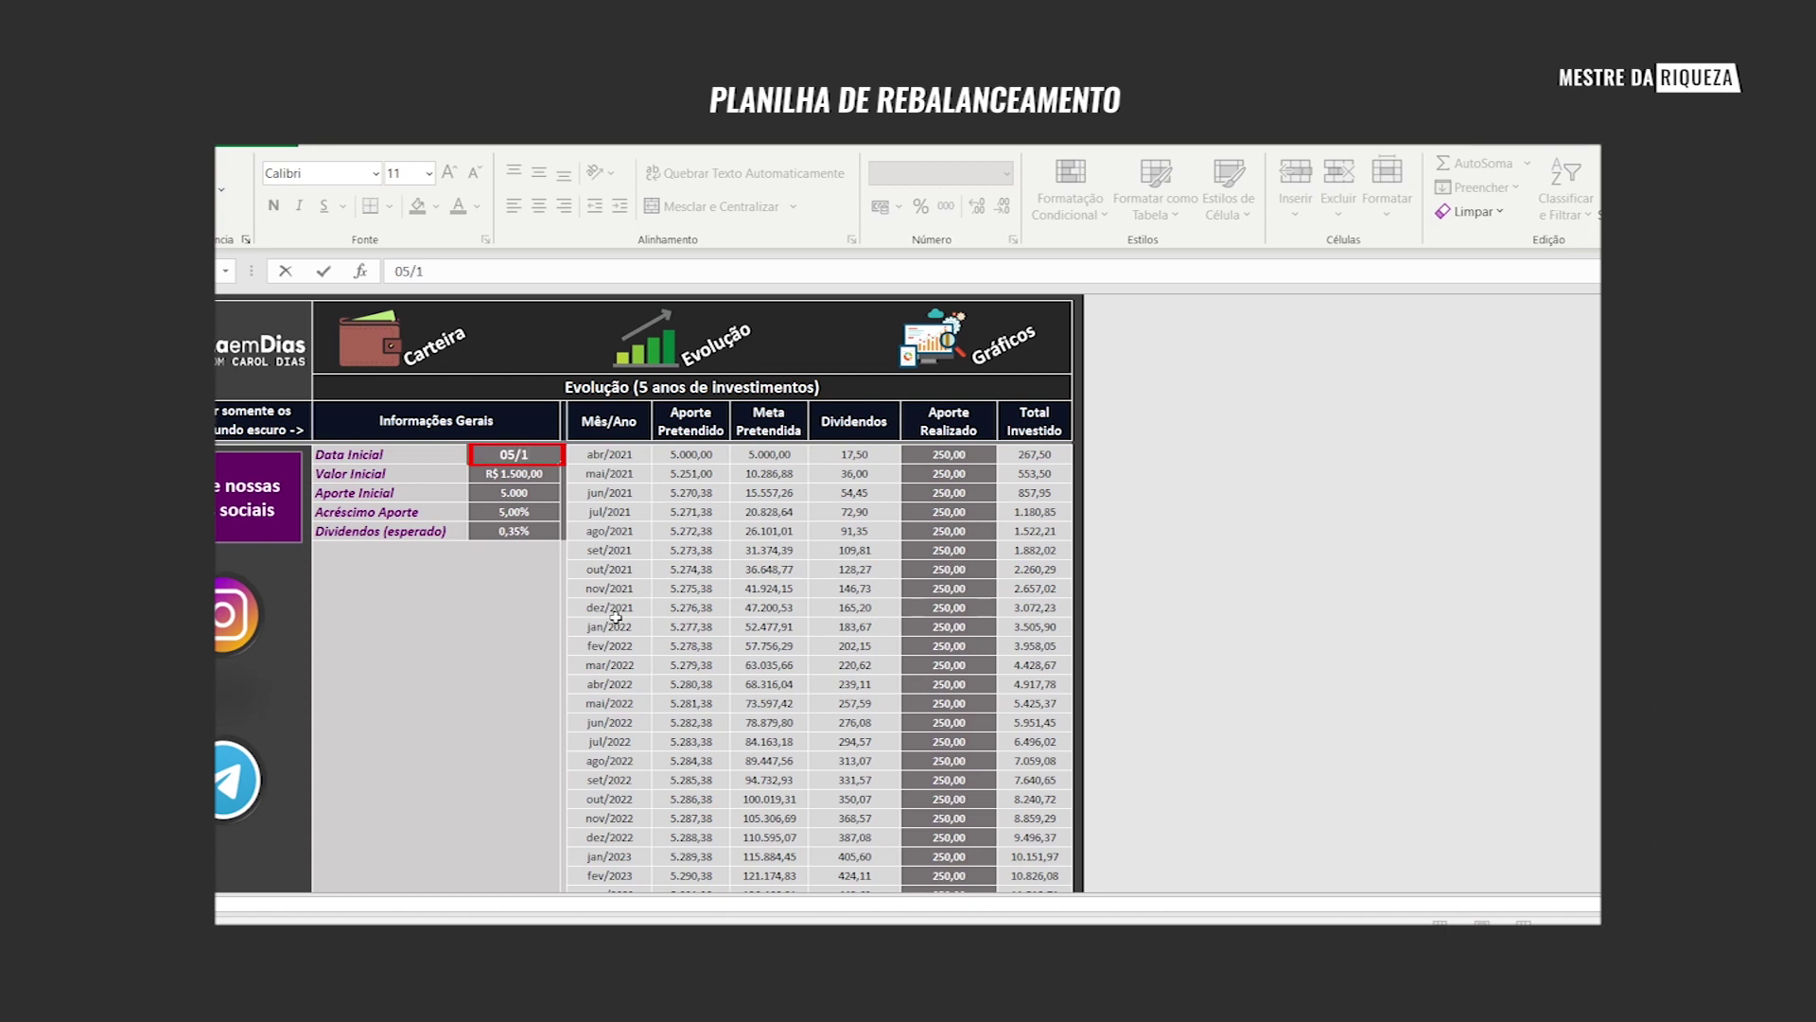
text(2/2021)
key(Return)
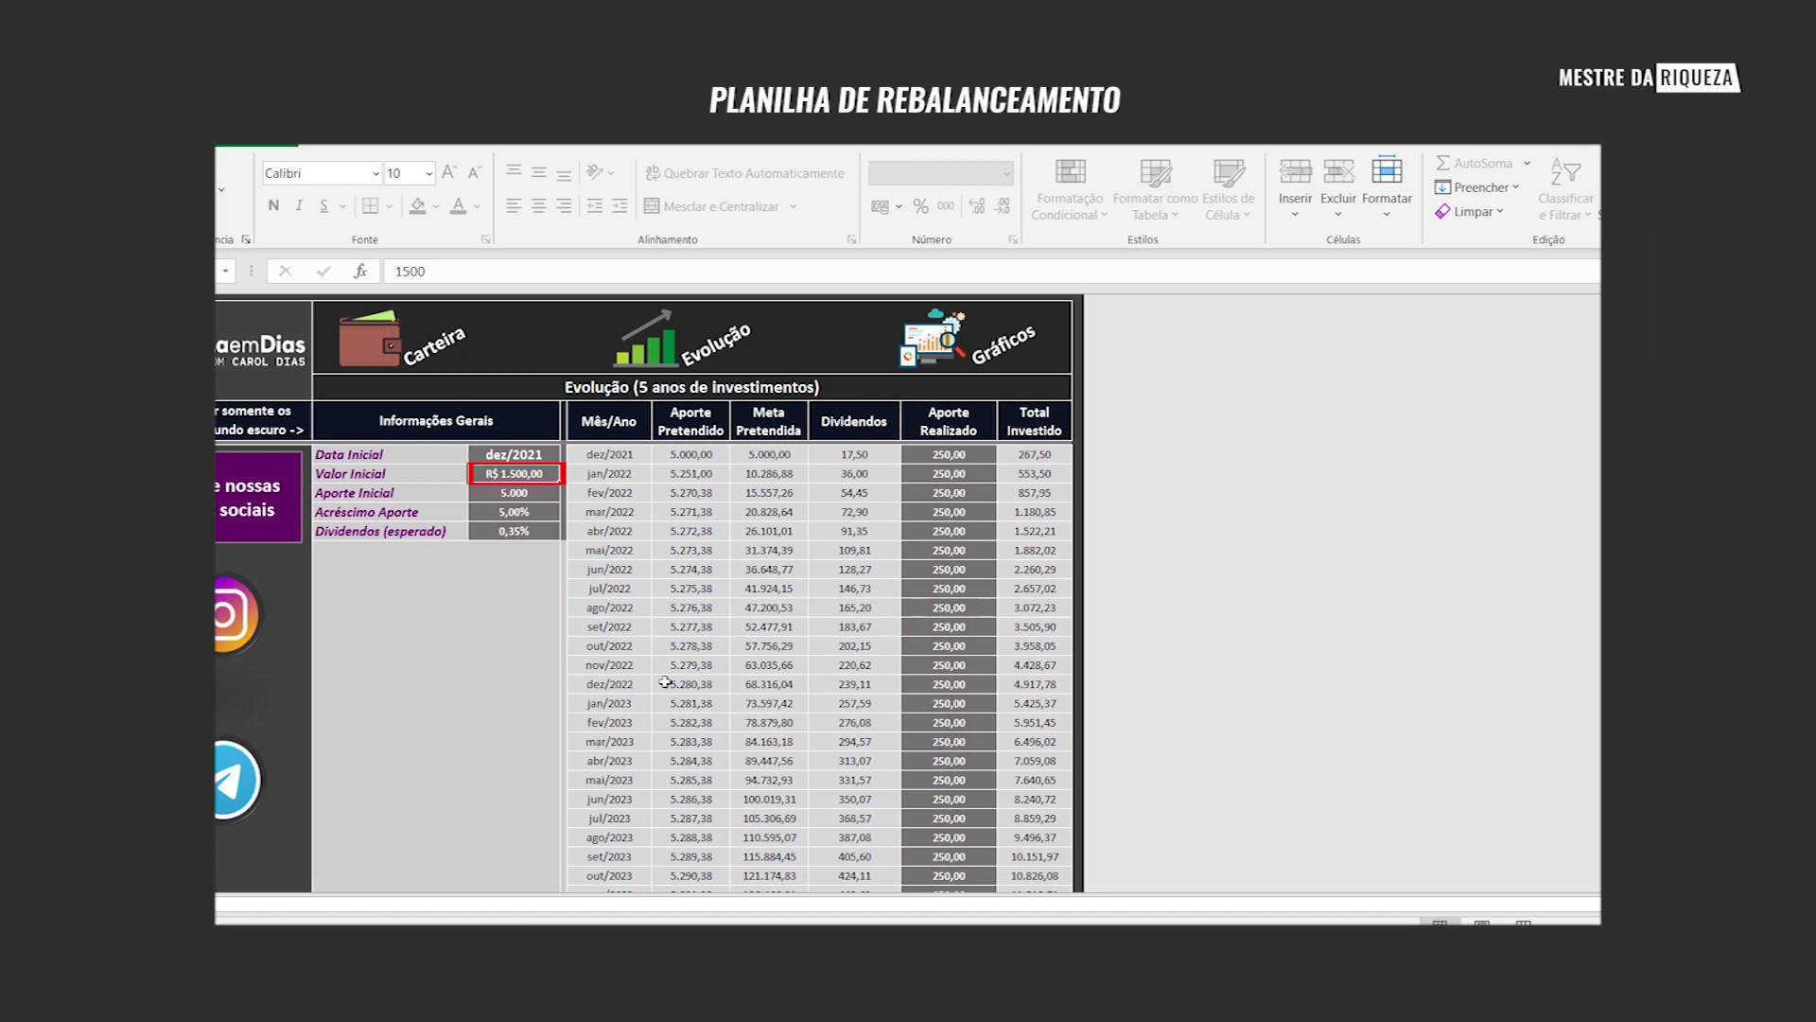
- Set Valor Inicial to 5000 and Aporte Inicial to 500 in Informações Gerais
text(5000)
key(Return)
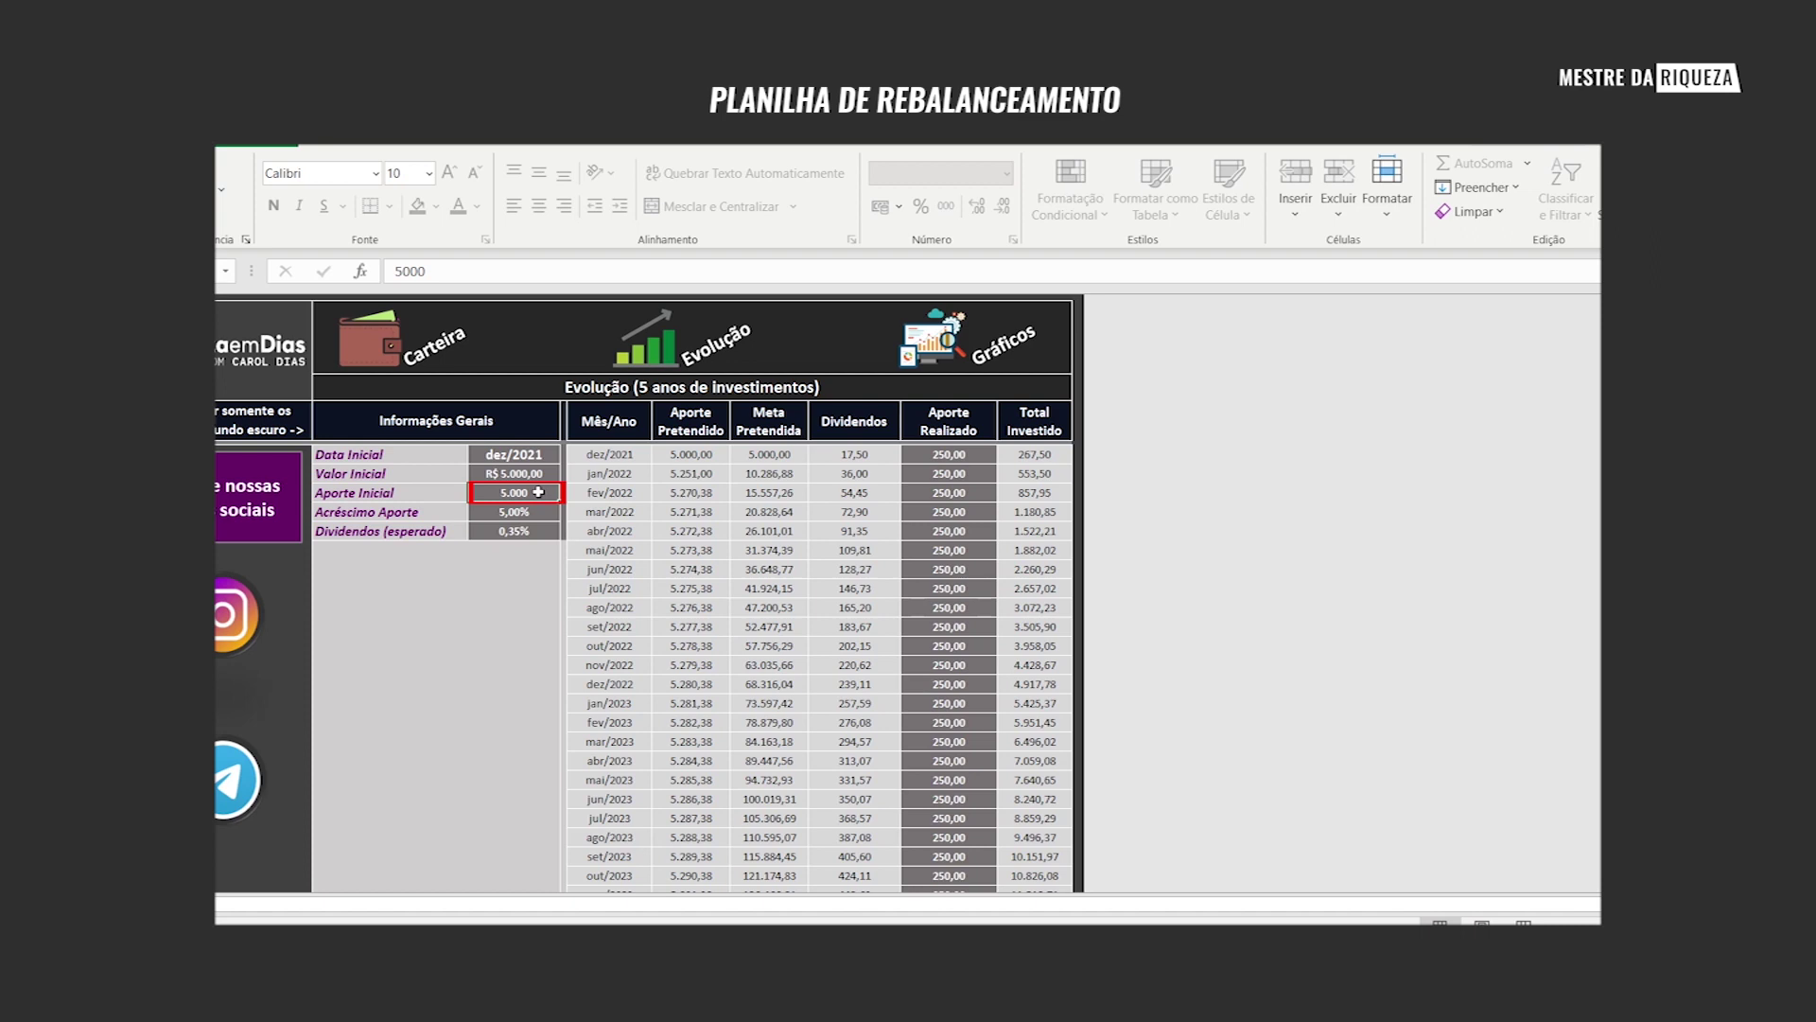
text(500)
key(Return)
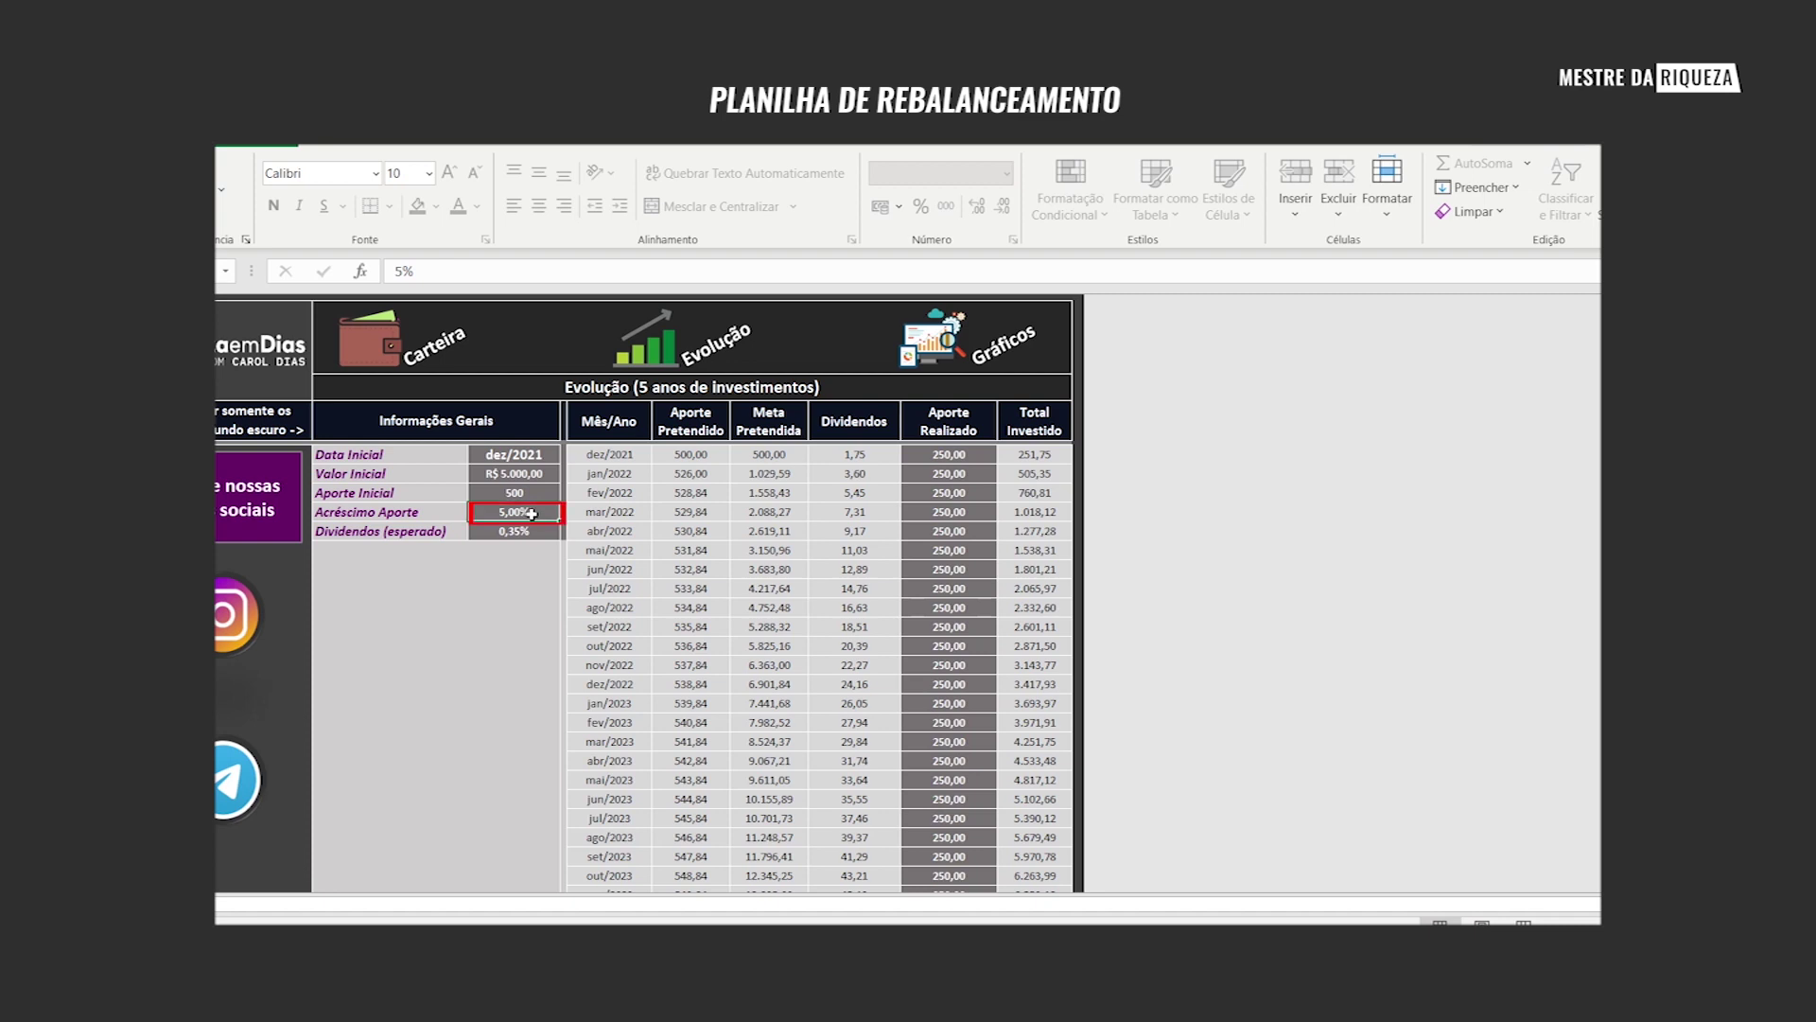
- Set the expected Dividendos rate in Informações Gerais to 0,3%
click(492, 483)
click(498, 512)
click(529, 476)
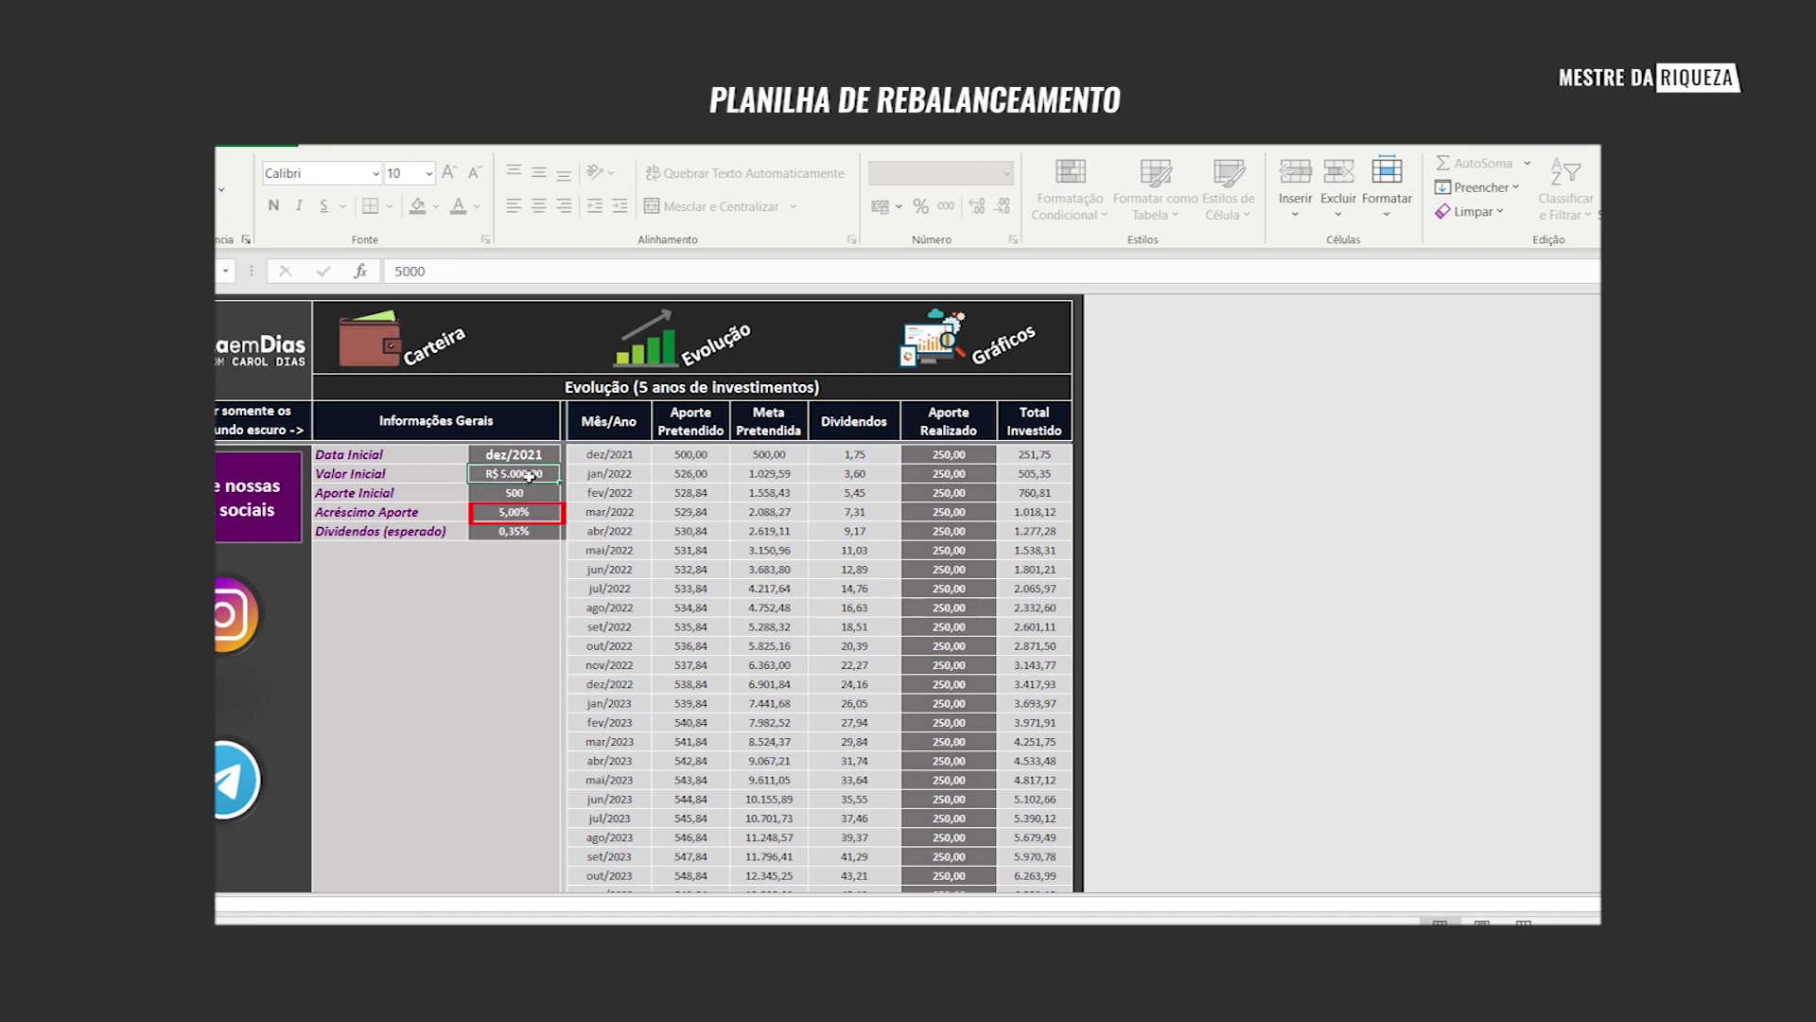
click(530, 529)
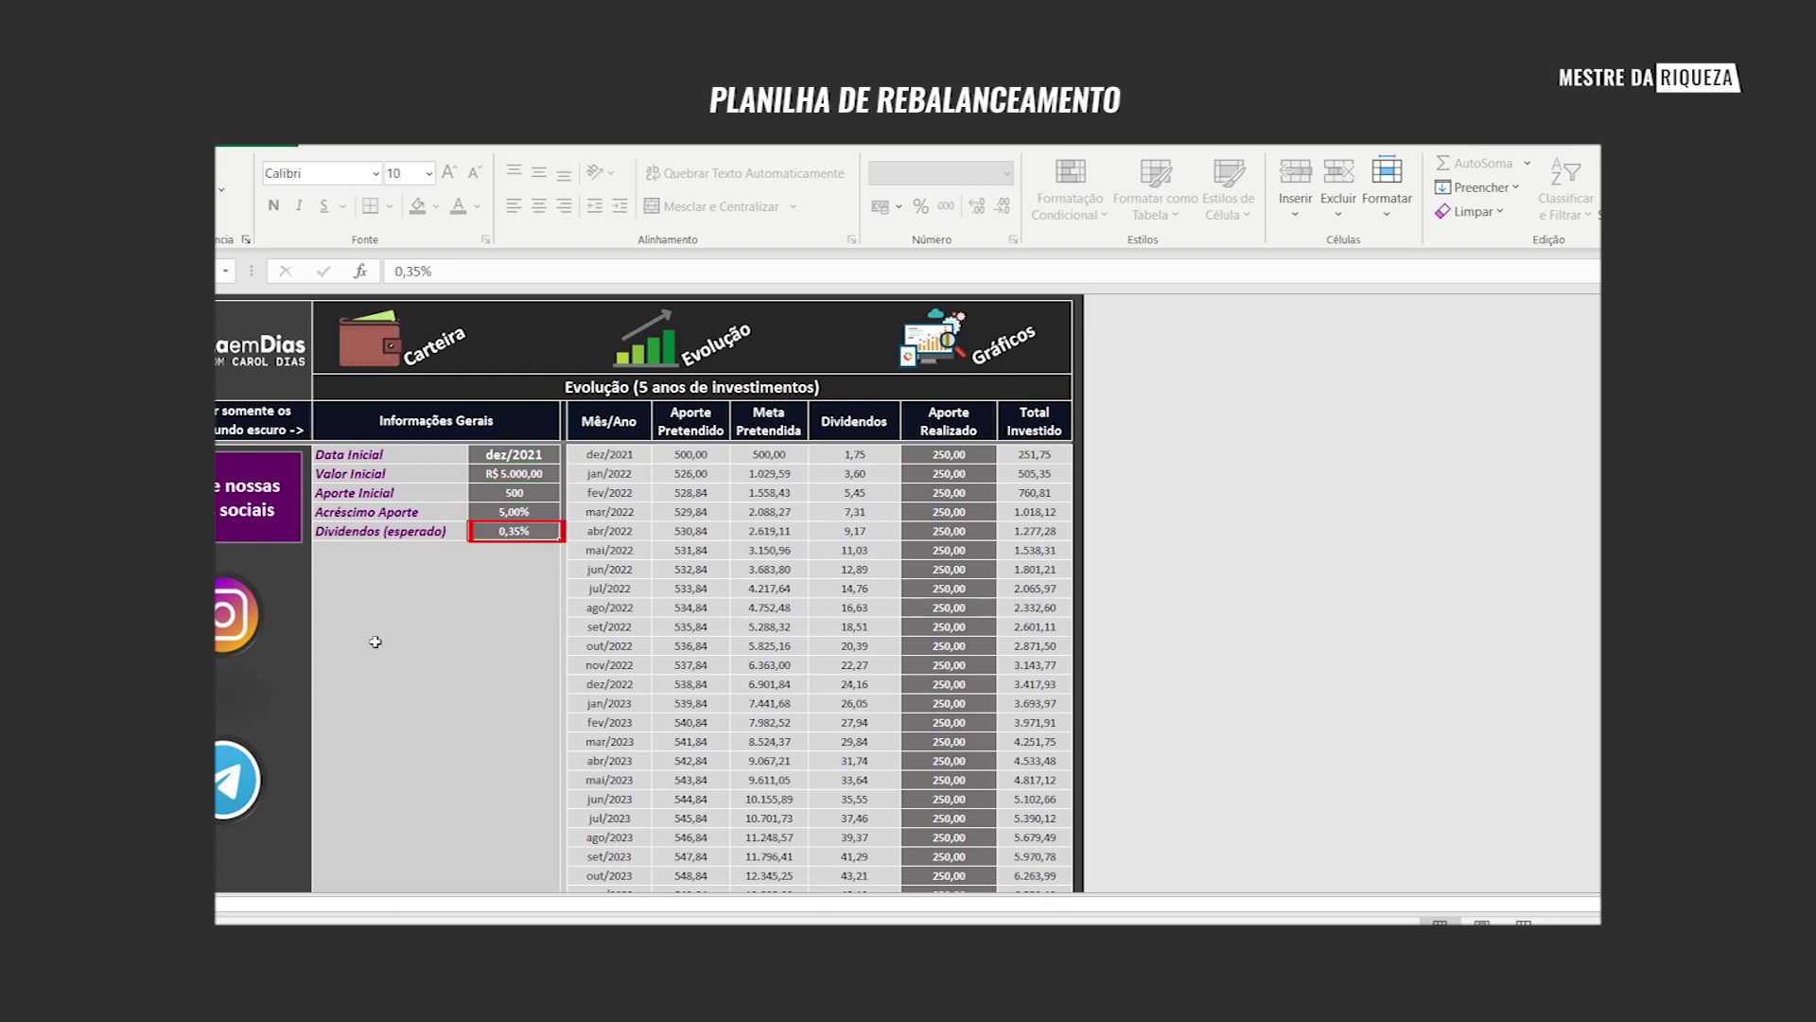
text(0,3%)
key(Return)
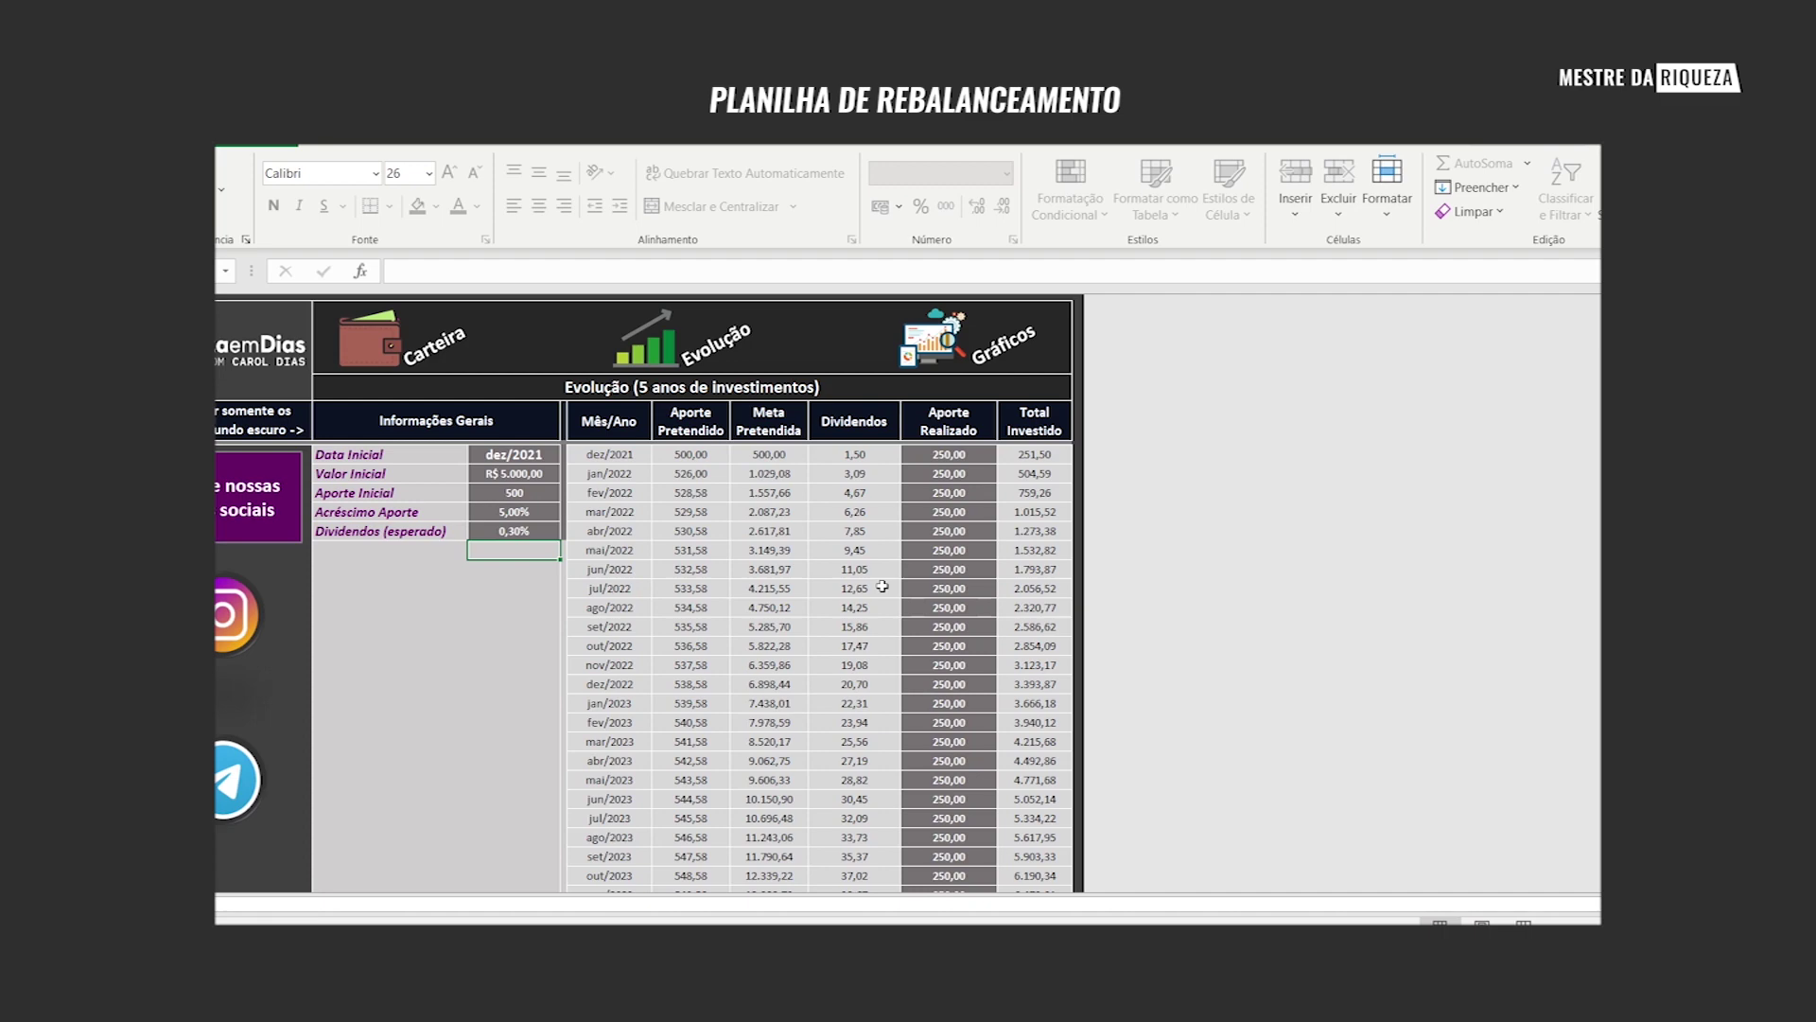
- Examine the dez/2025 row of the evolution table against the Valor Inicial, Aporte Inicial and Acréscimo Aporte settings
scroll(881, 586, down, 8)
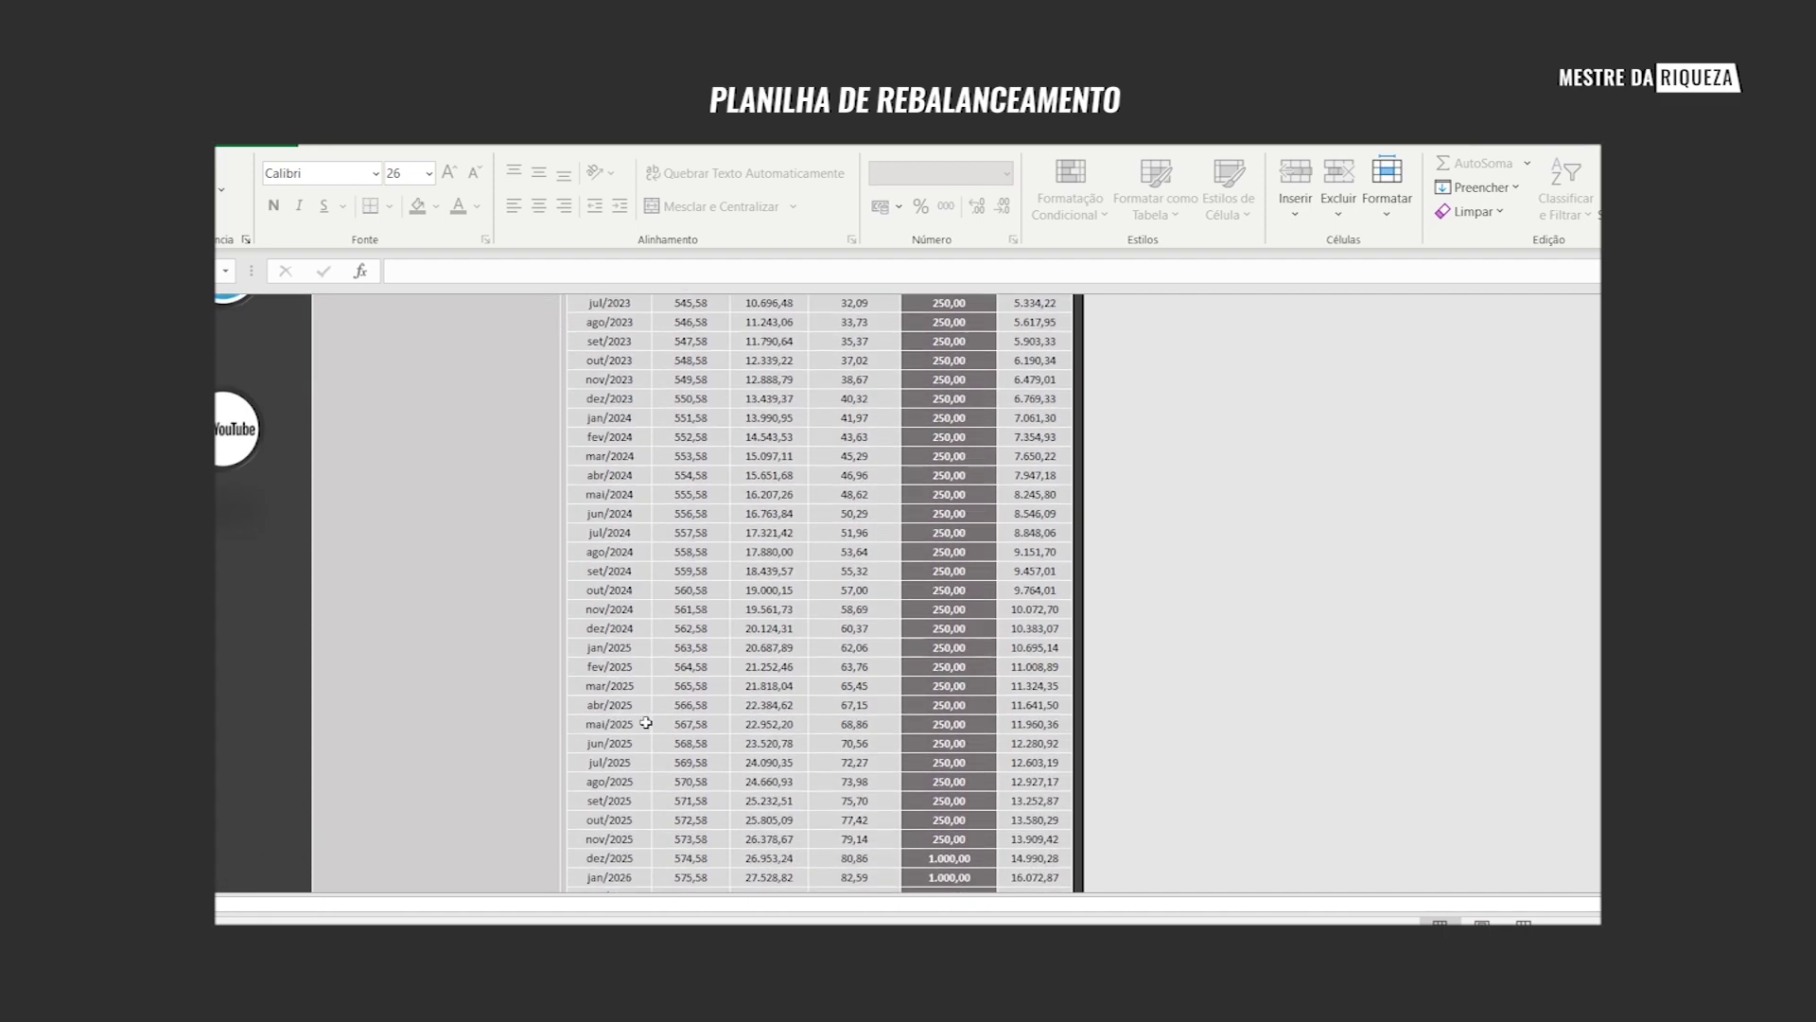
scroll(646, 722, down, 1)
drag(616, 800, 1014, 801)
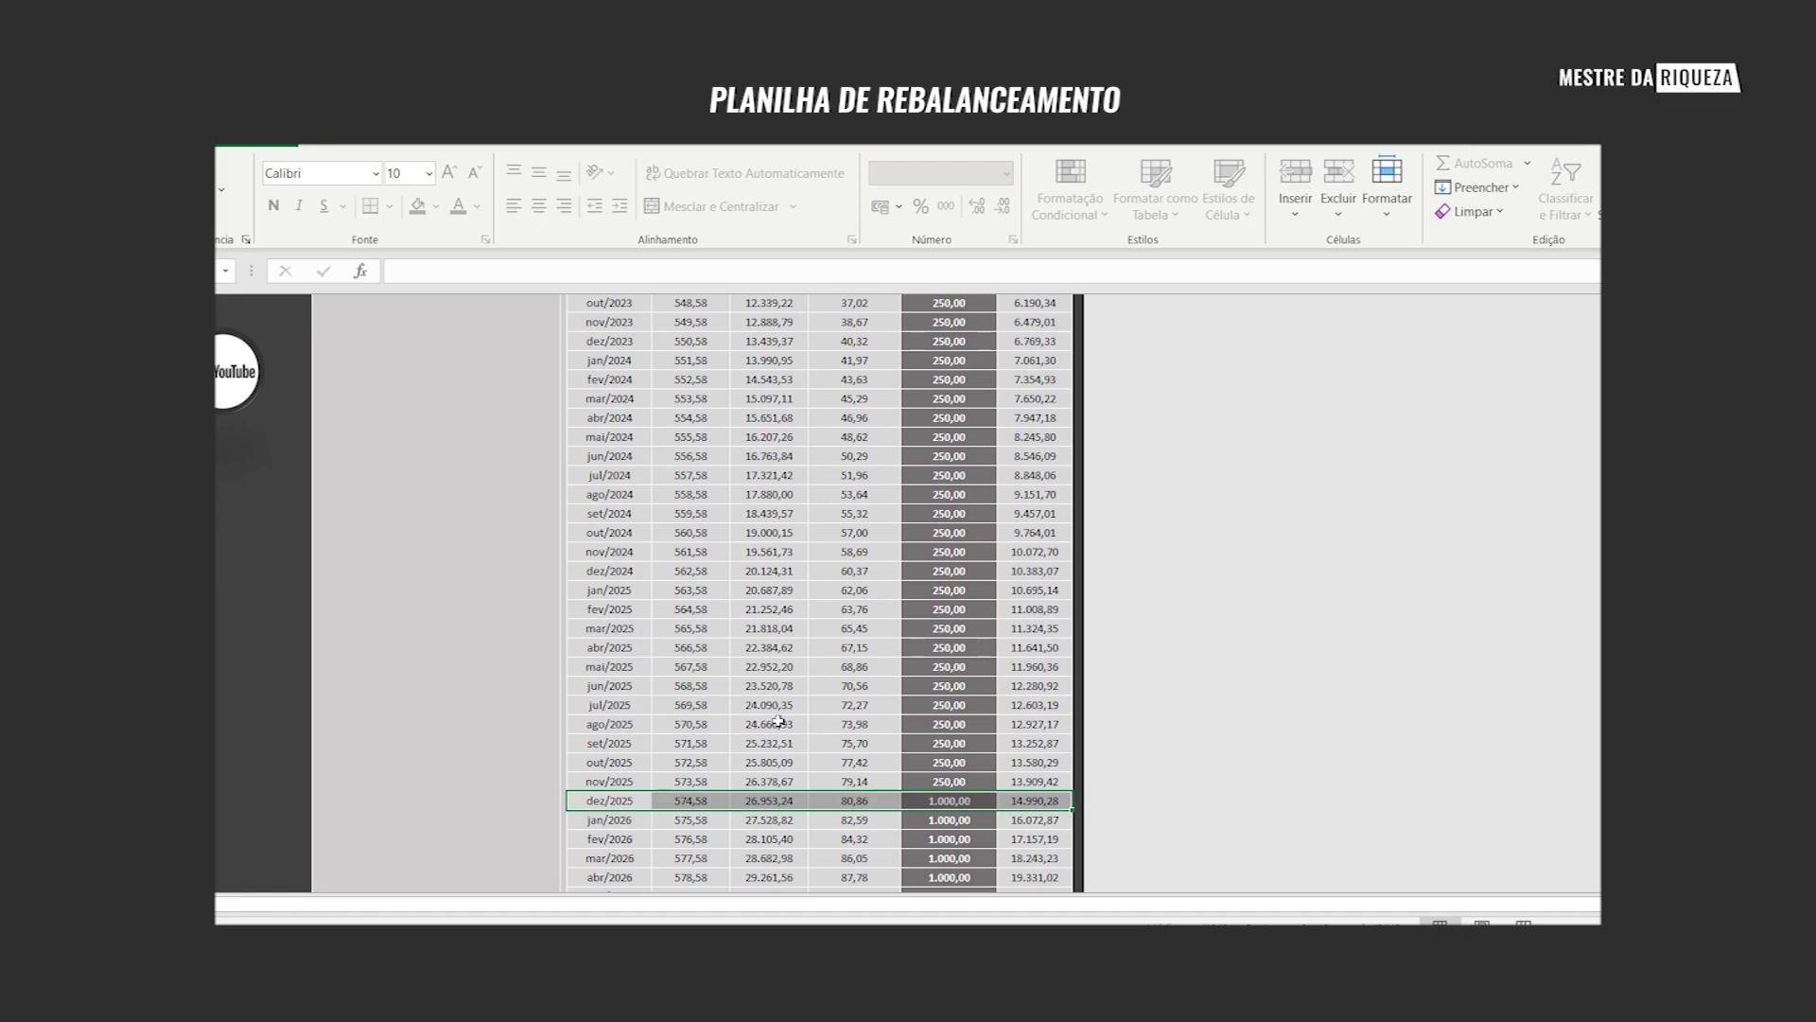
scroll(777, 722, up, 8)
click(492, 473)
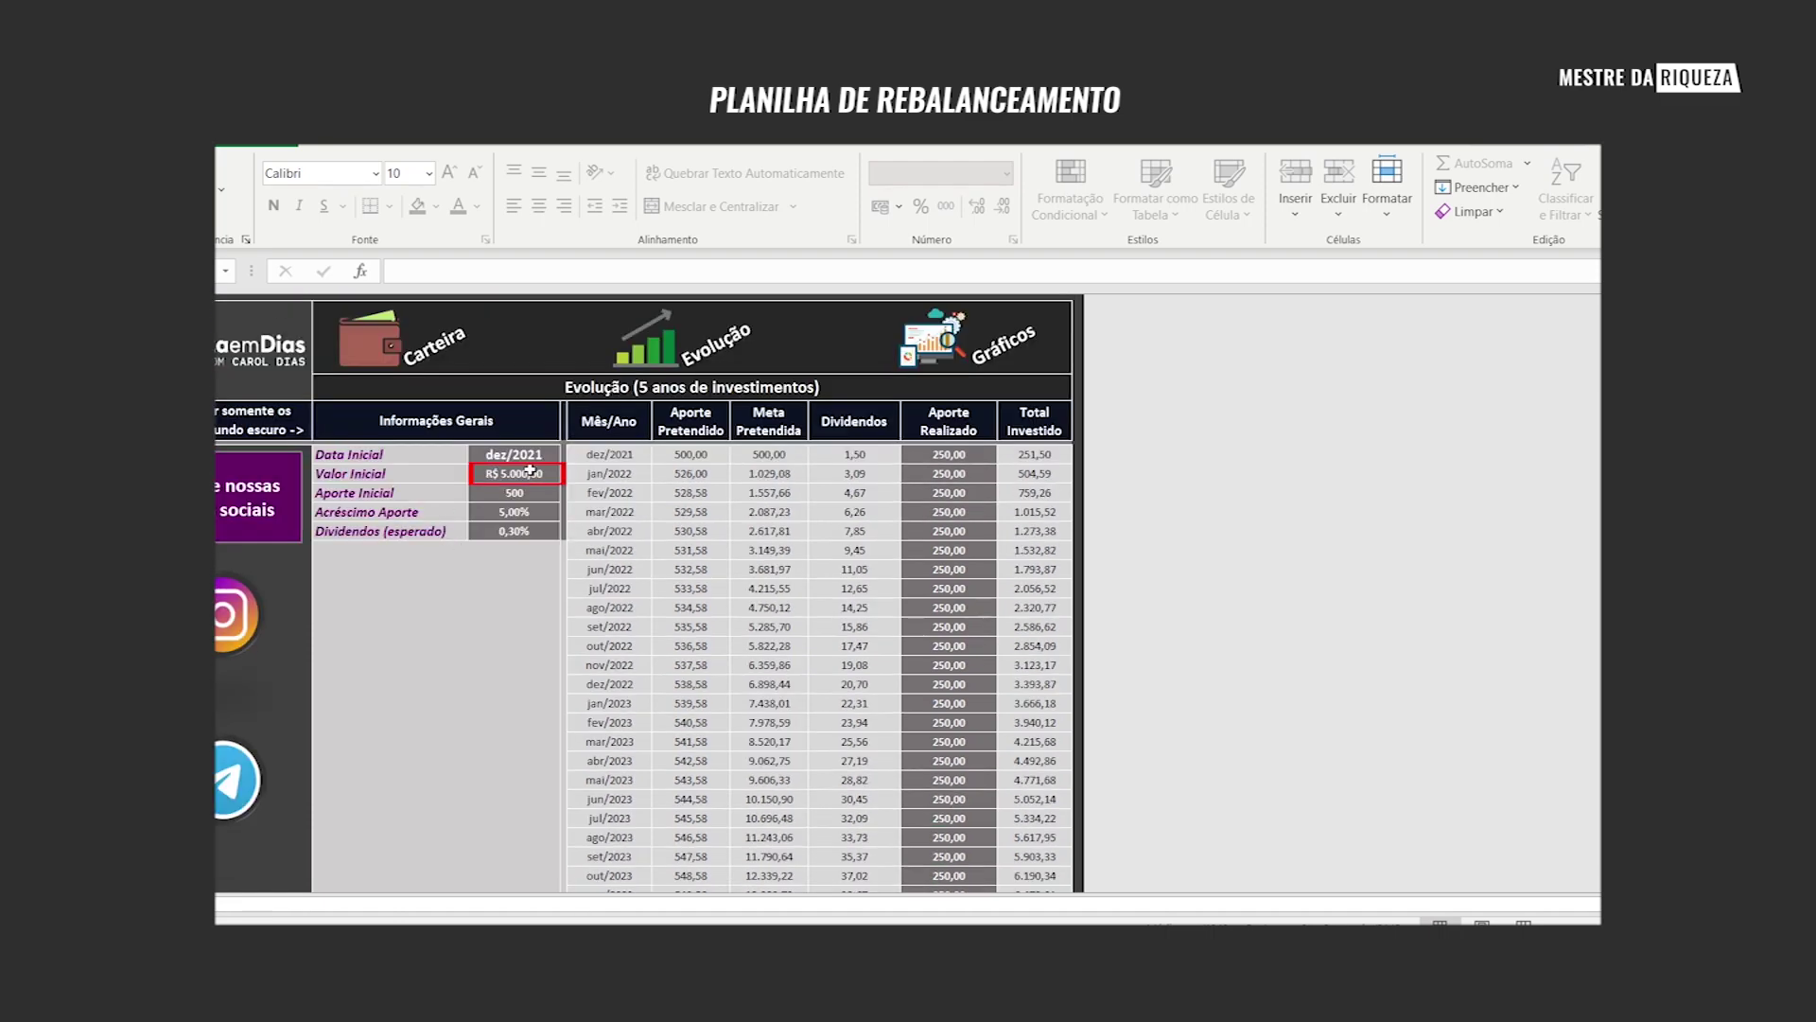
click(516, 494)
key(Return)
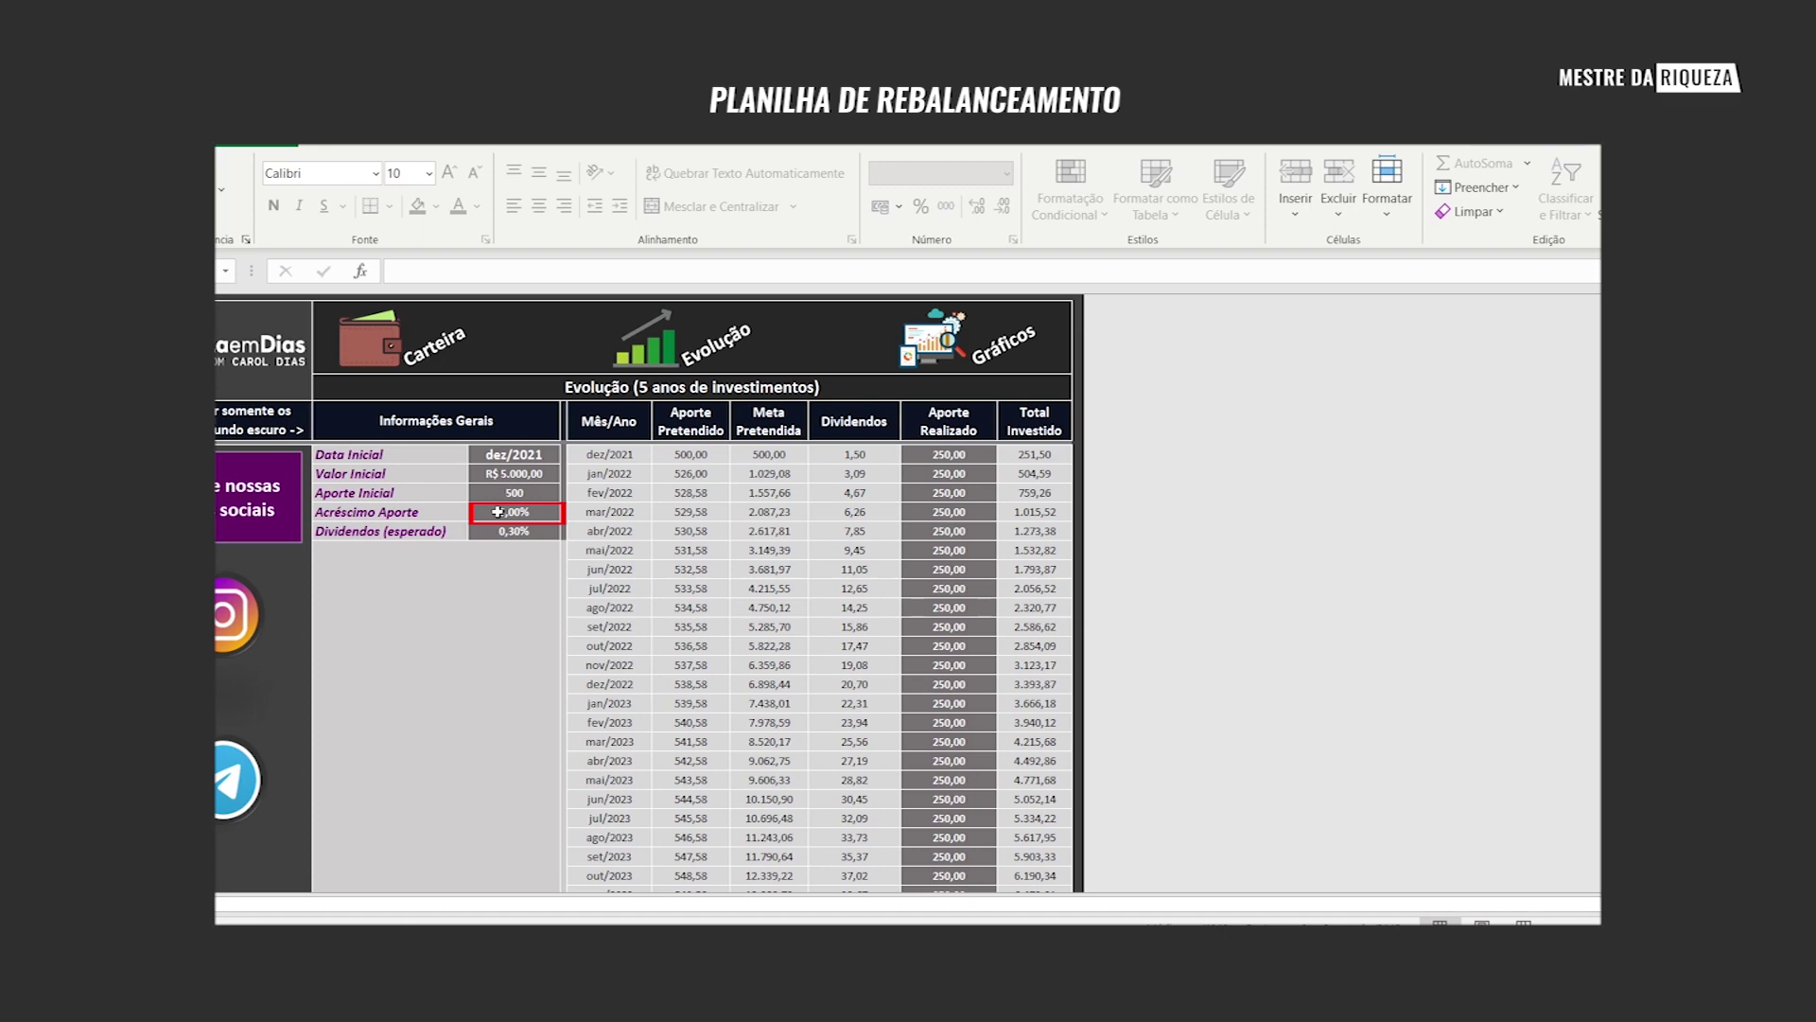
- Examine the Aporte Realizado and Total Investido columns through the whole five-year evolution table
scroll(848, 593, down, 5)
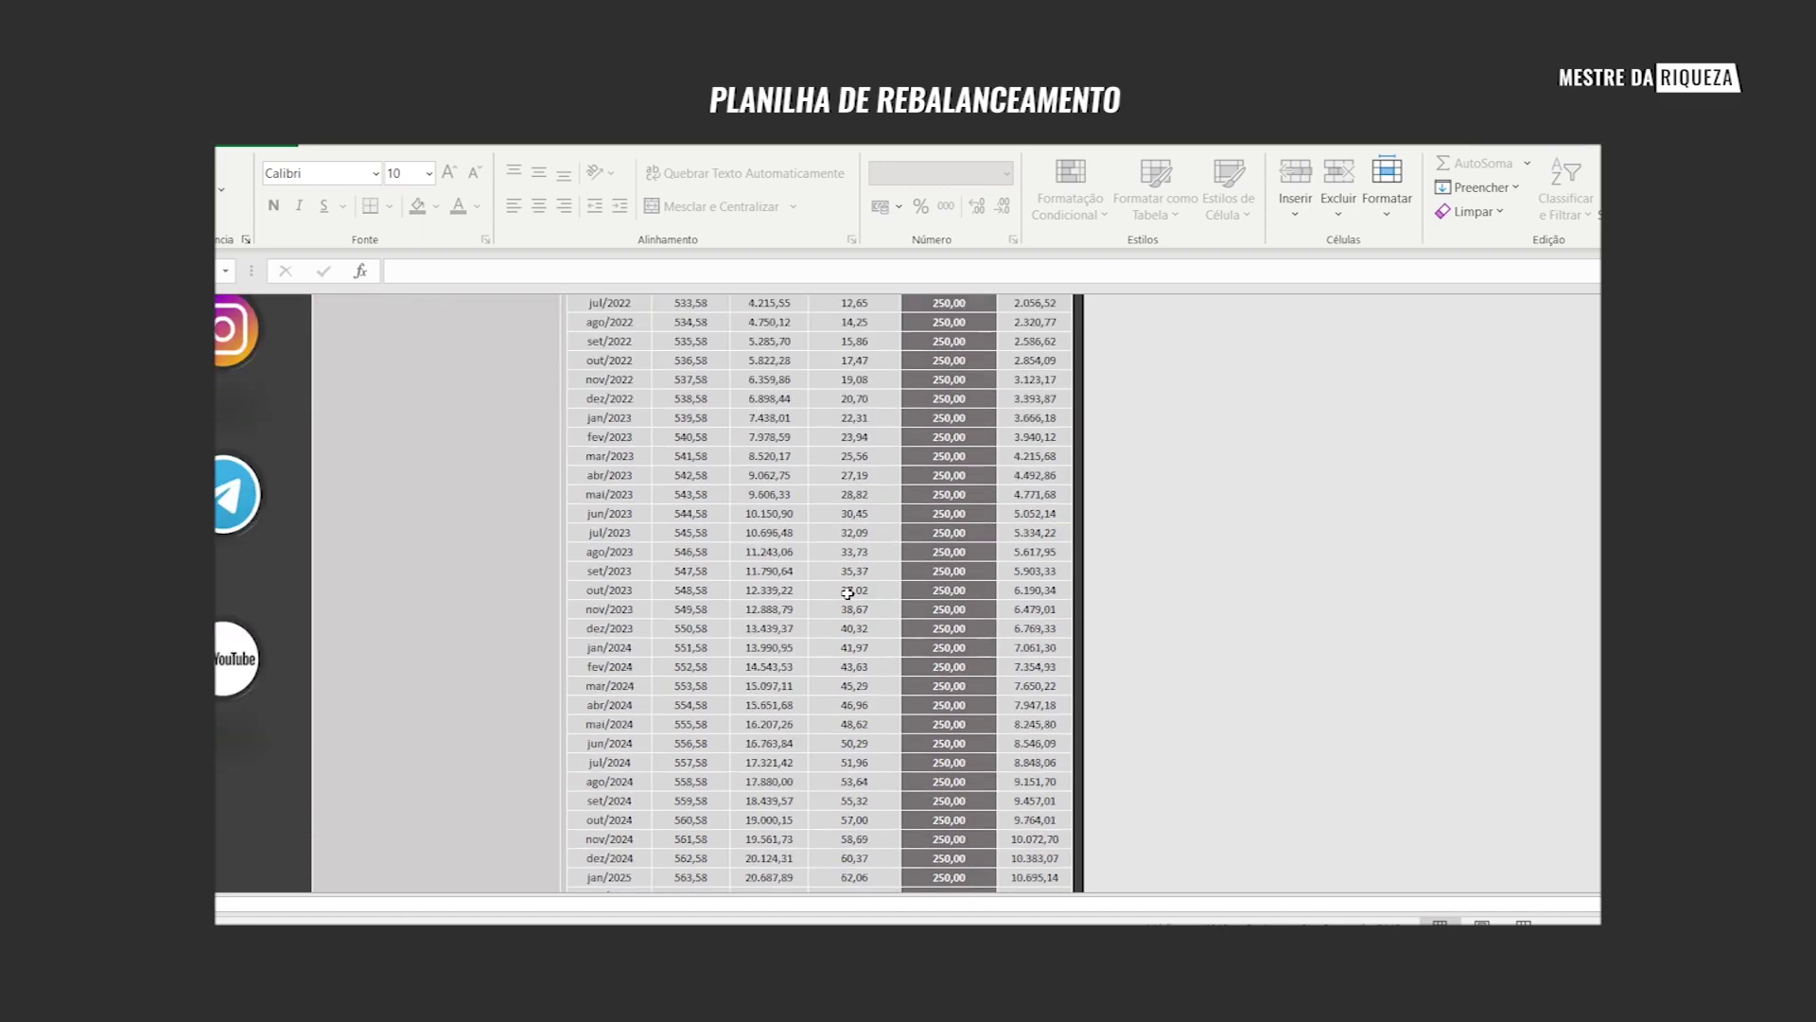
scroll(848, 593, up, 3)
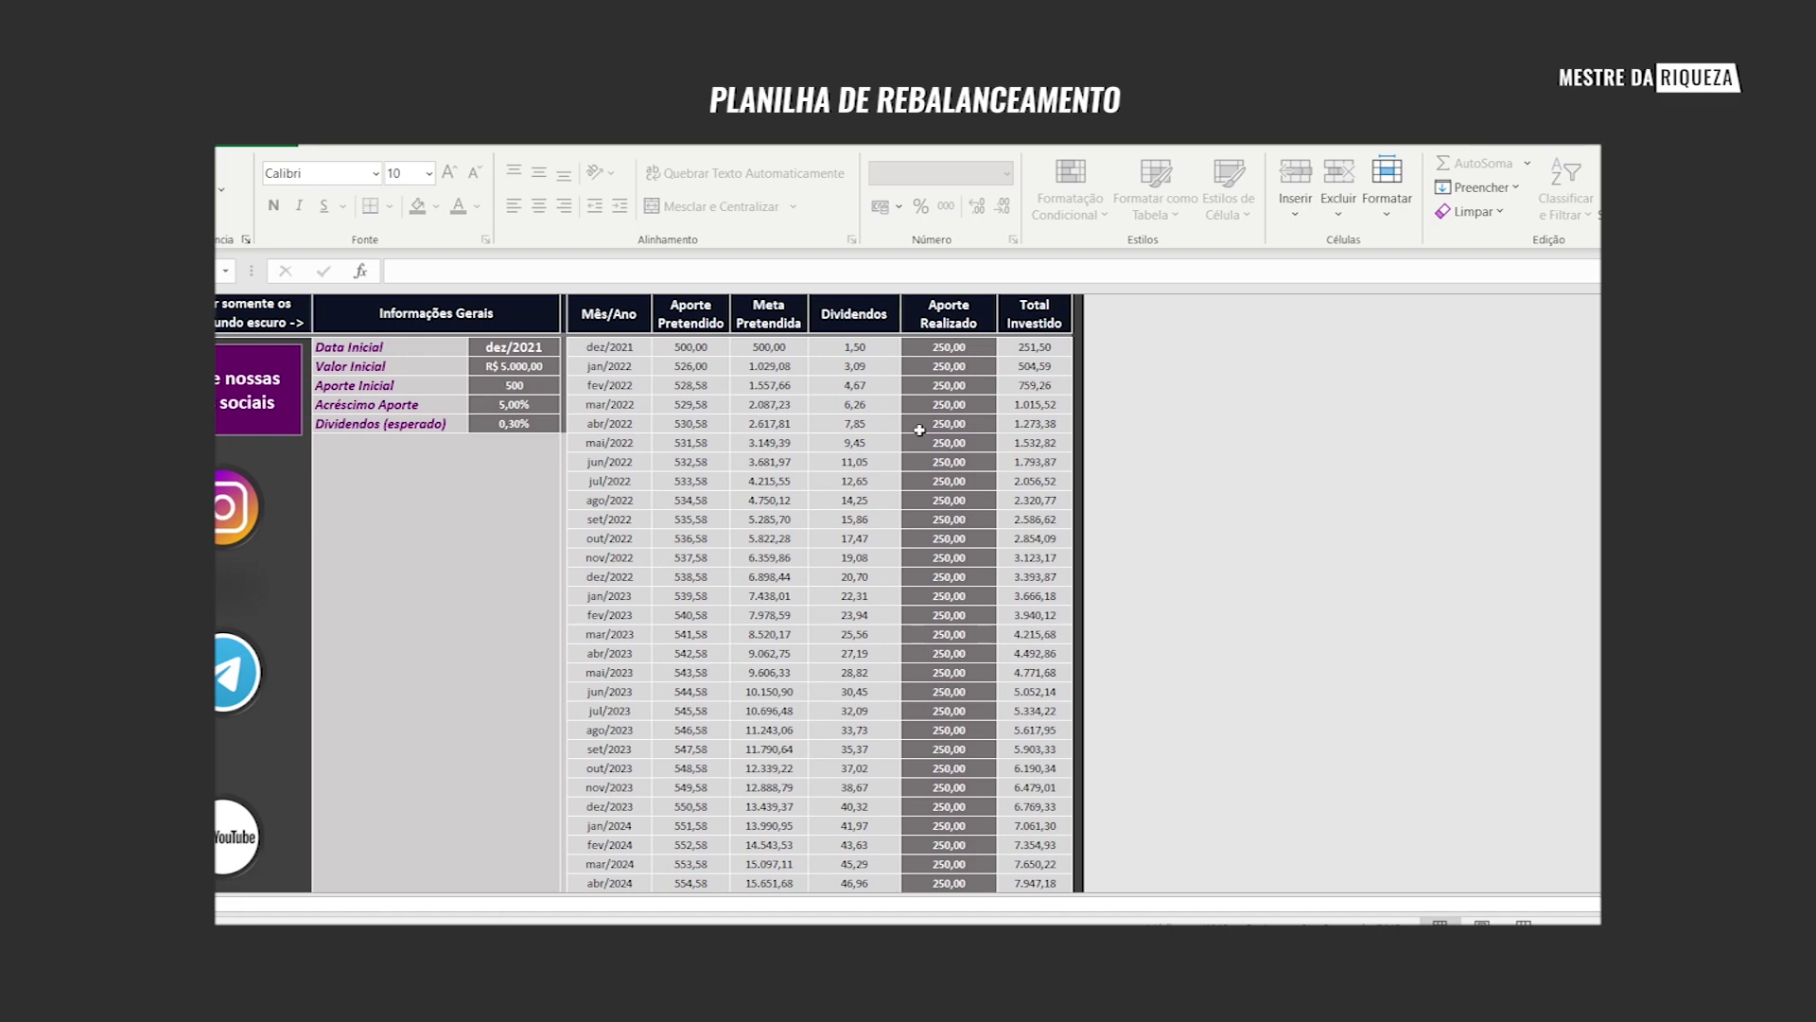
scroll(952, 504, down, 8)
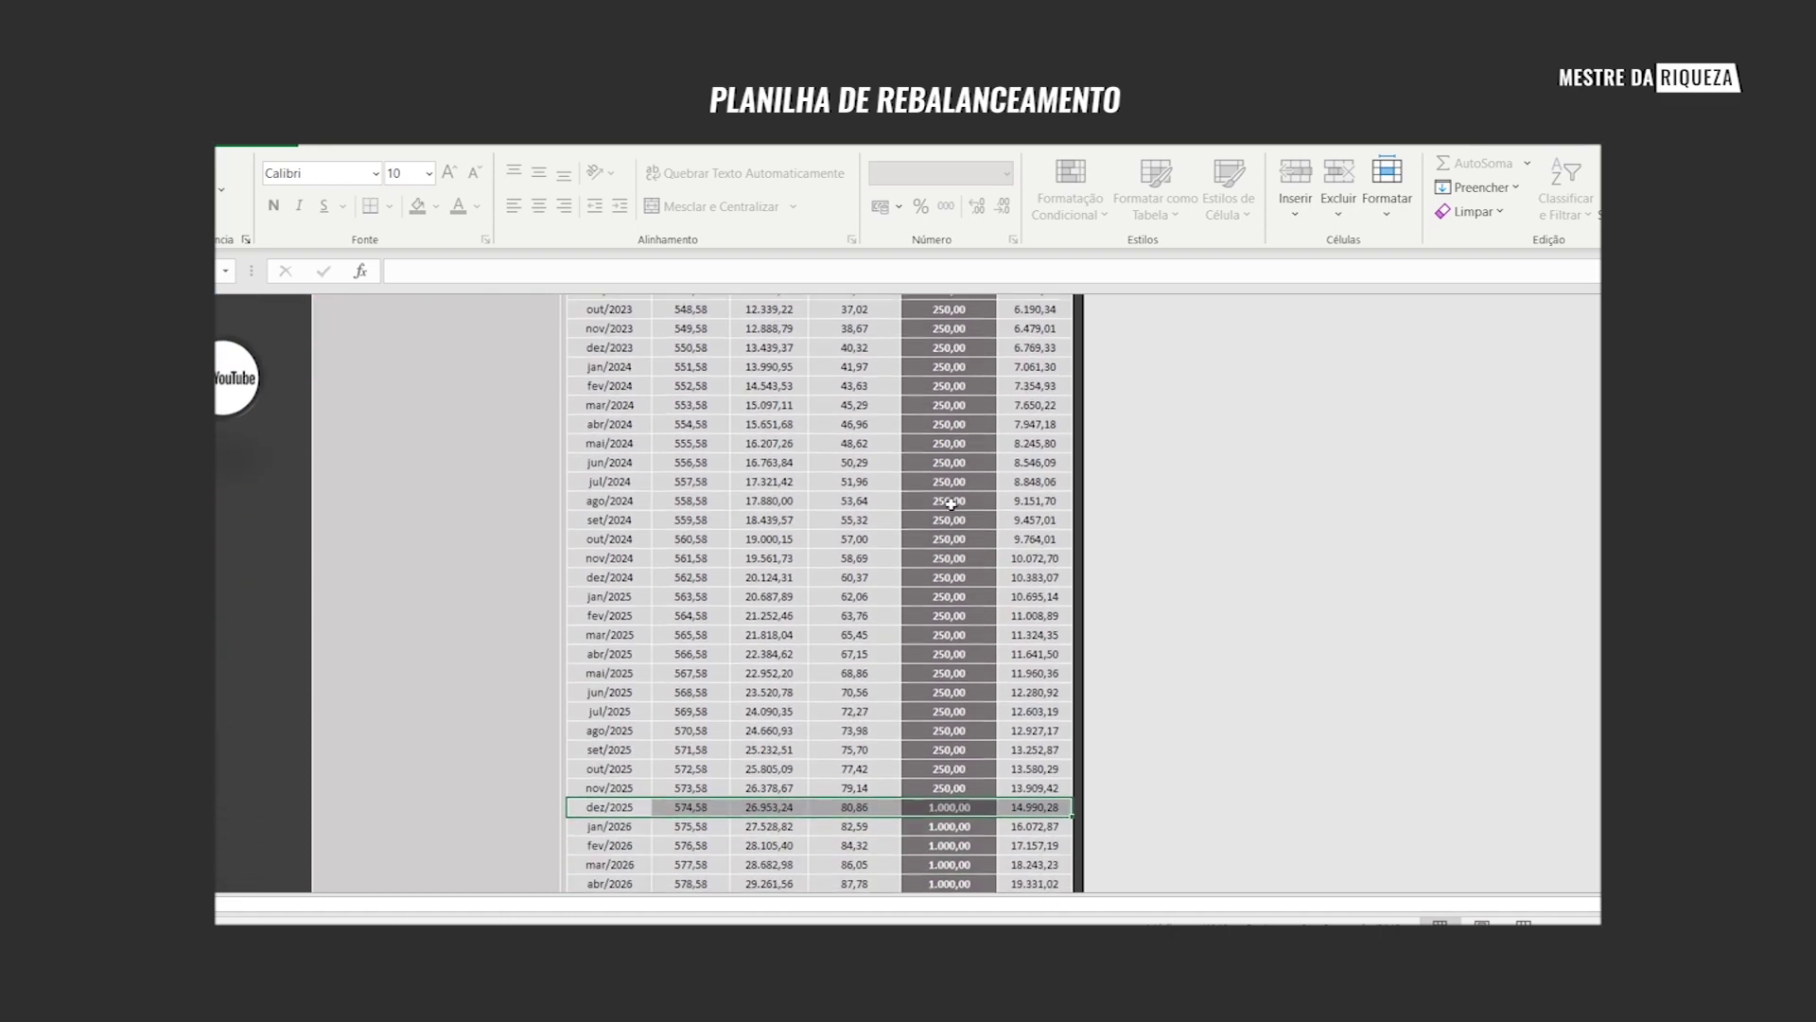
scroll(1033, 809, up, 10)
scroll(778, 431, down, 3)
scroll(778, 432, down, 9)
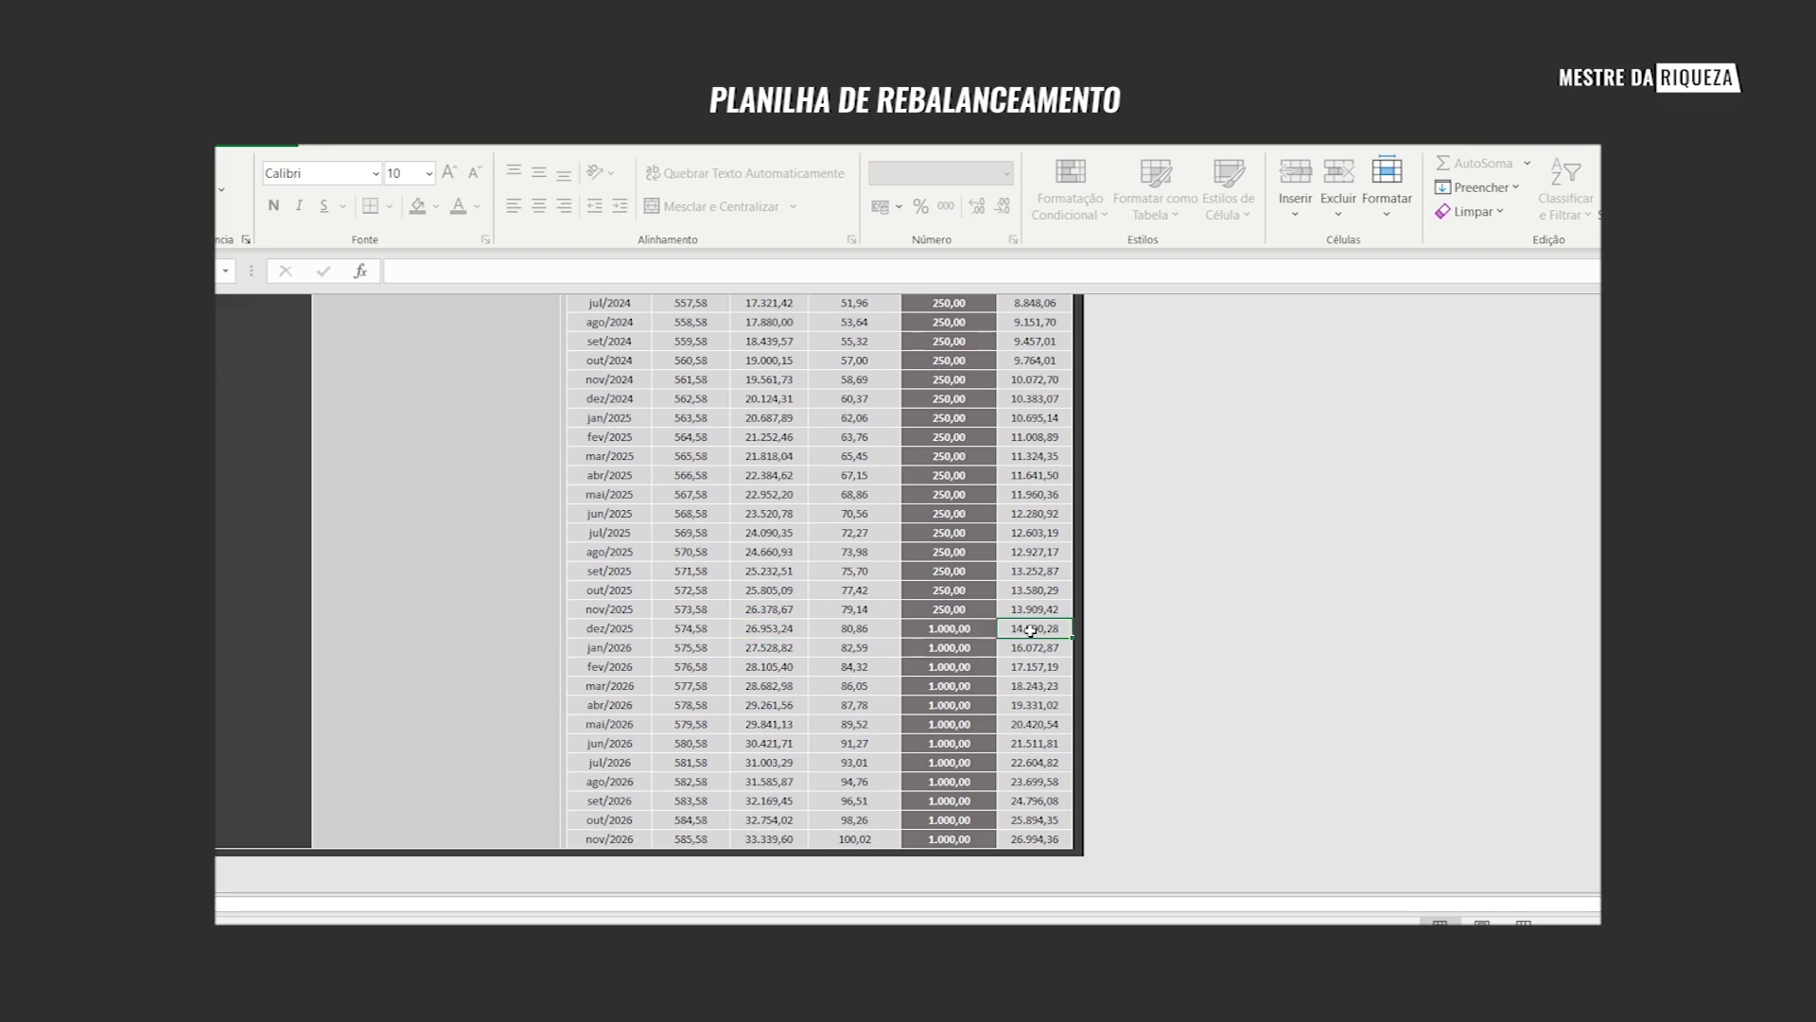
scroll(1031, 631, up, 10)
scroll(1031, 631, up, 3)
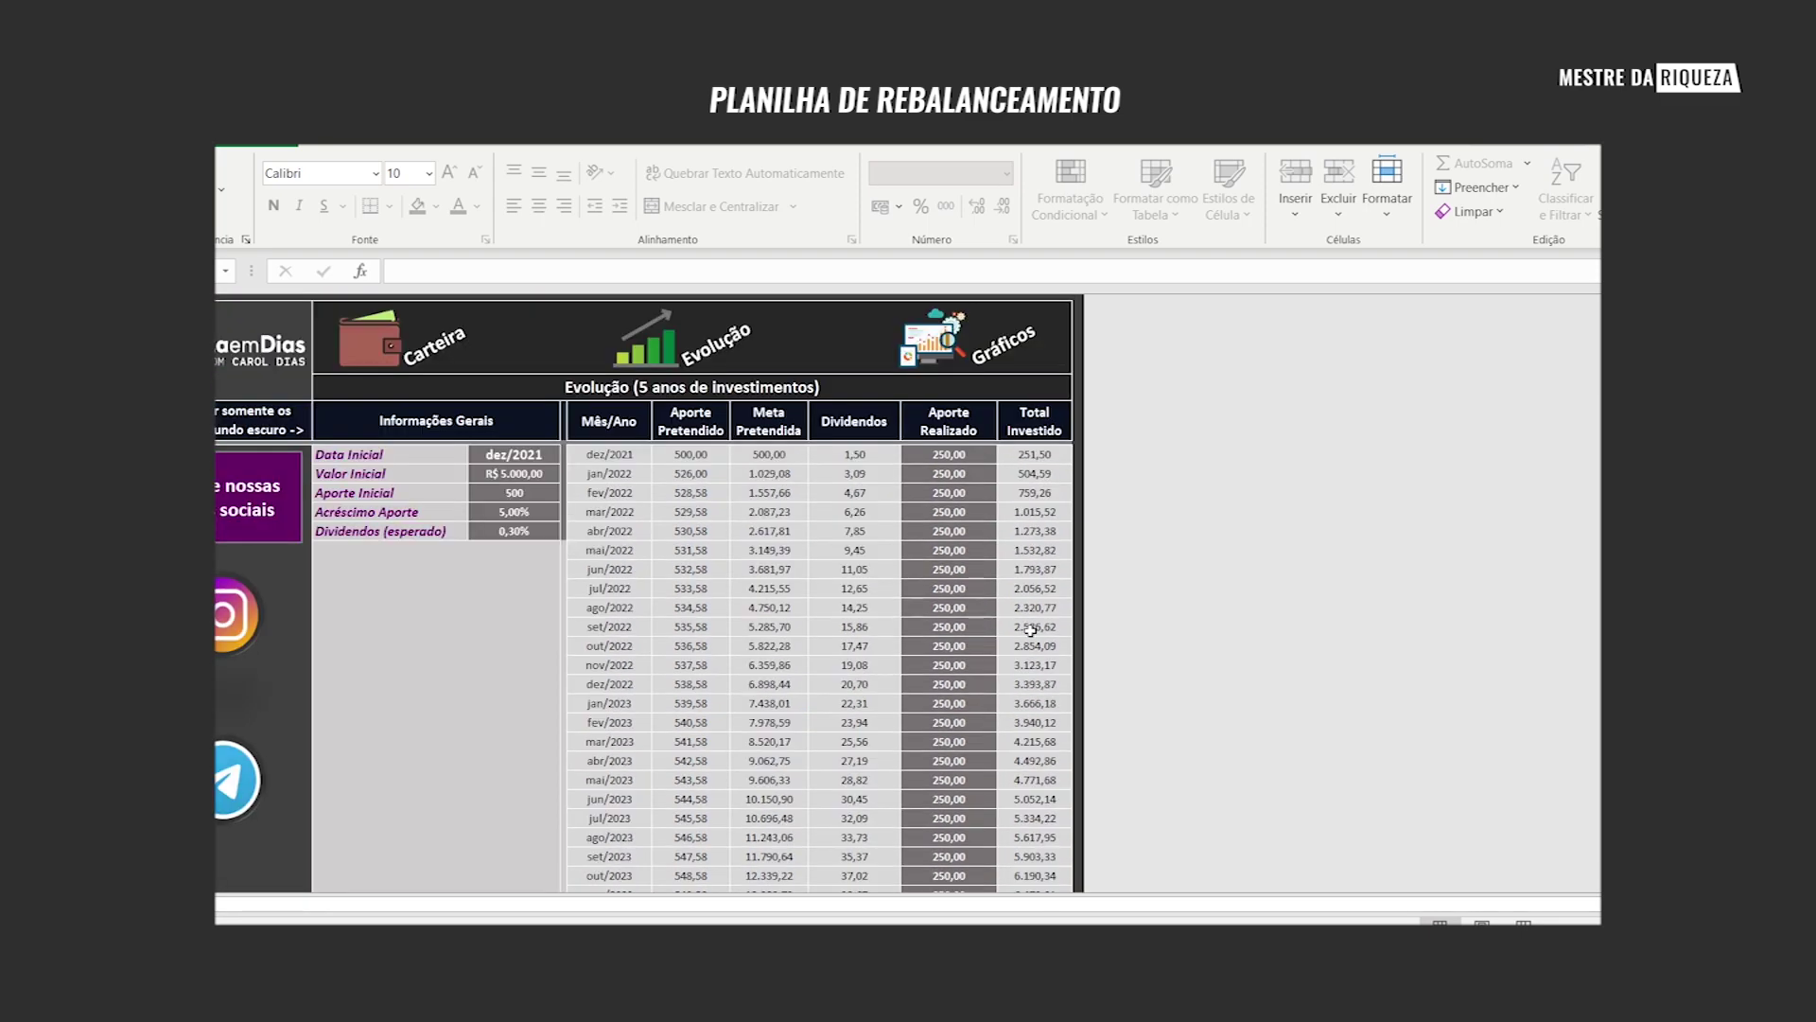
- Open the Gráficos sheet and refresh the Carteira -> Ativos and Carteira -> Setores charts with the current portfolio
click(949, 341)
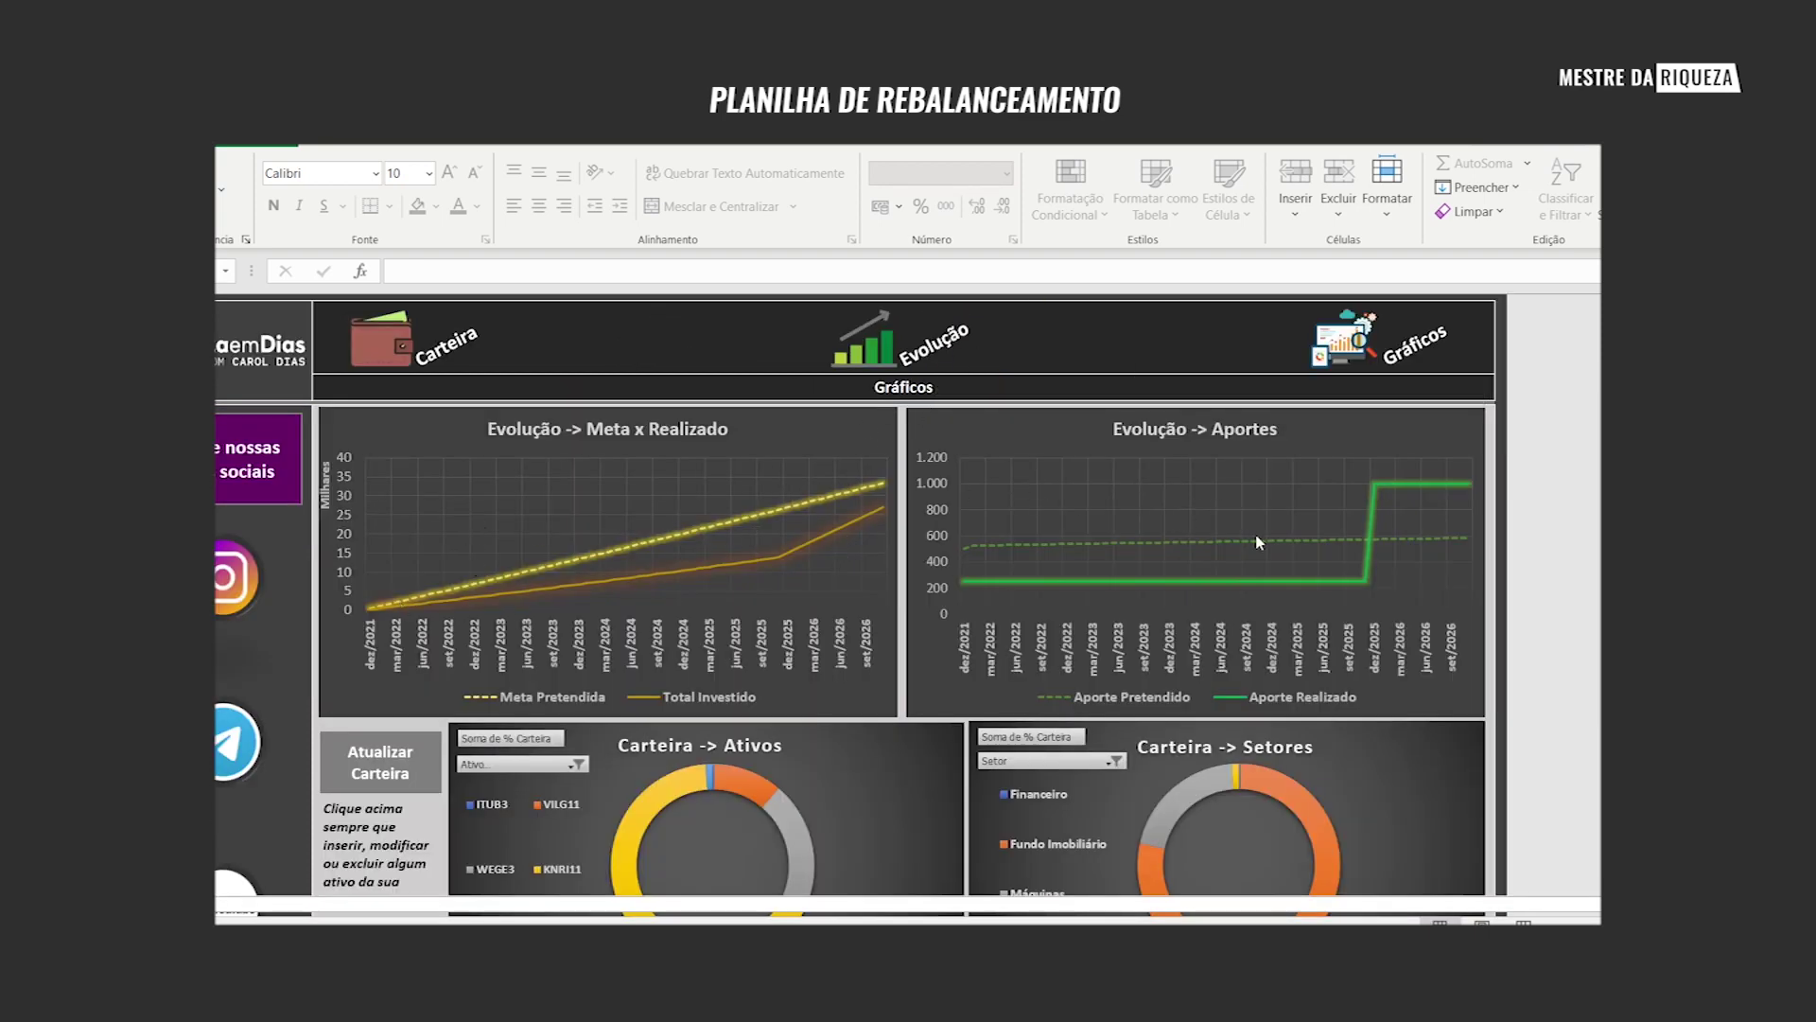
scroll(1196, 638, down, 3)
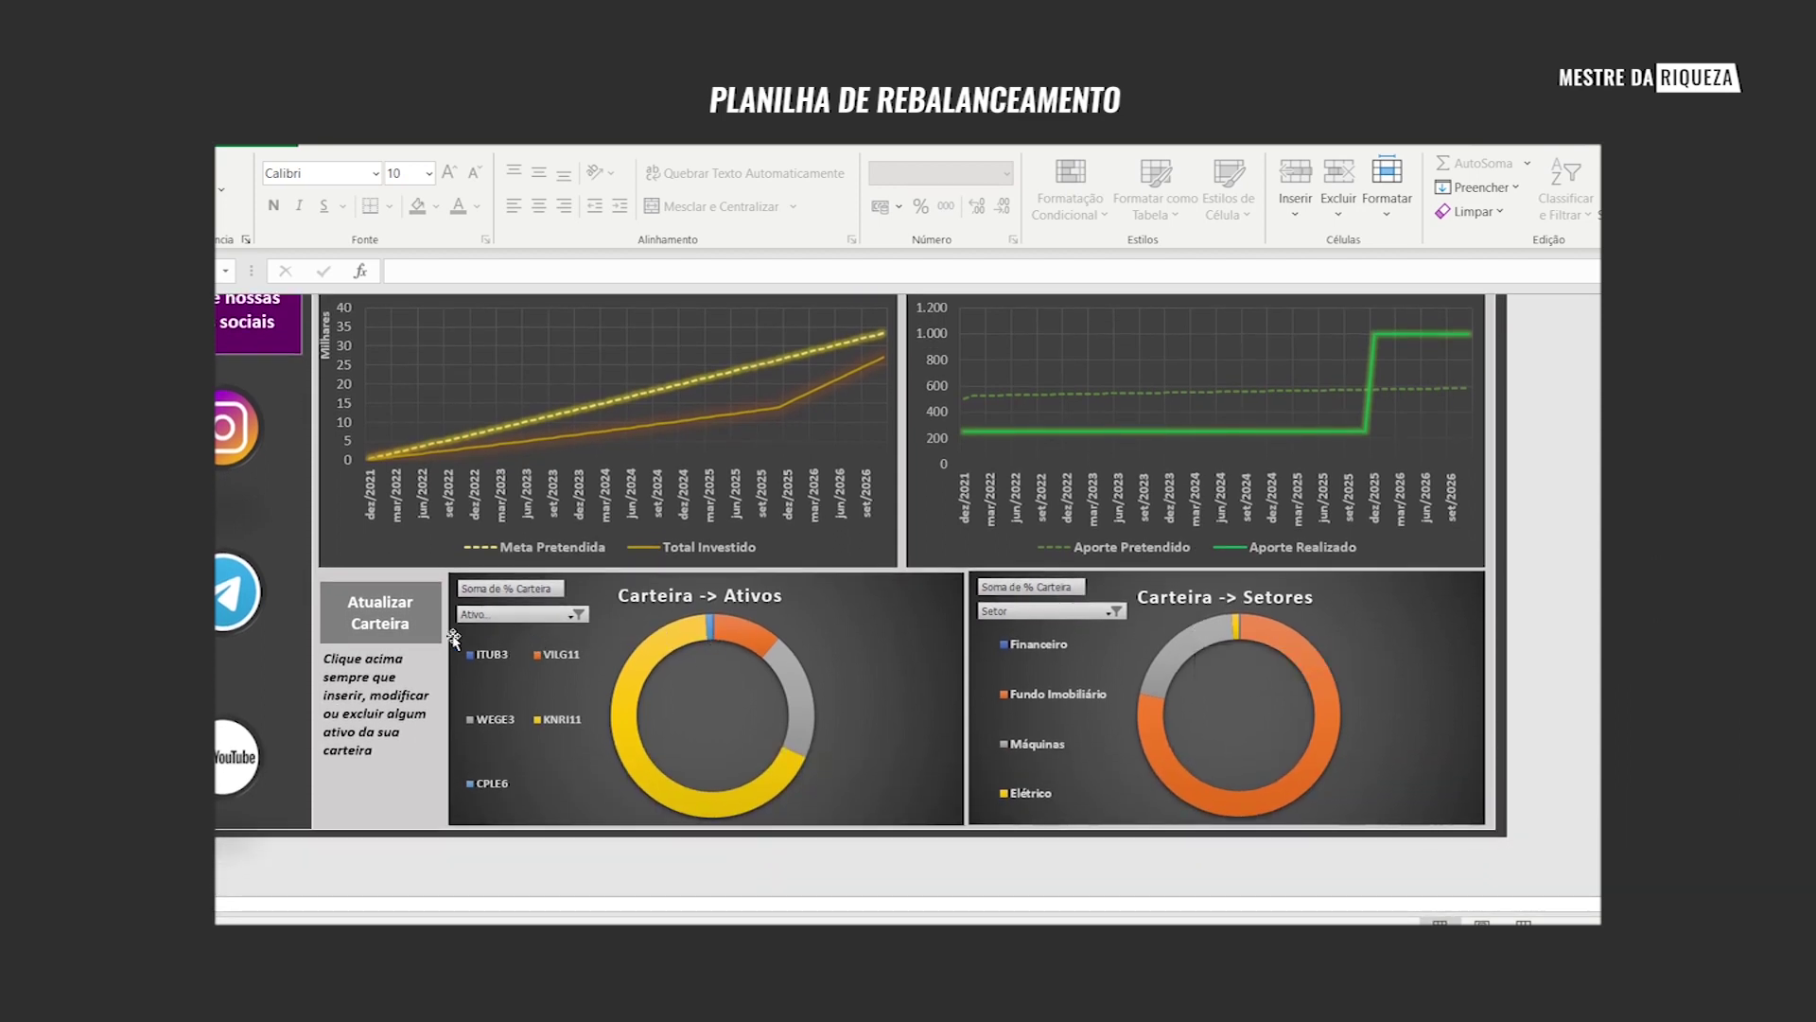
click(364, 625)
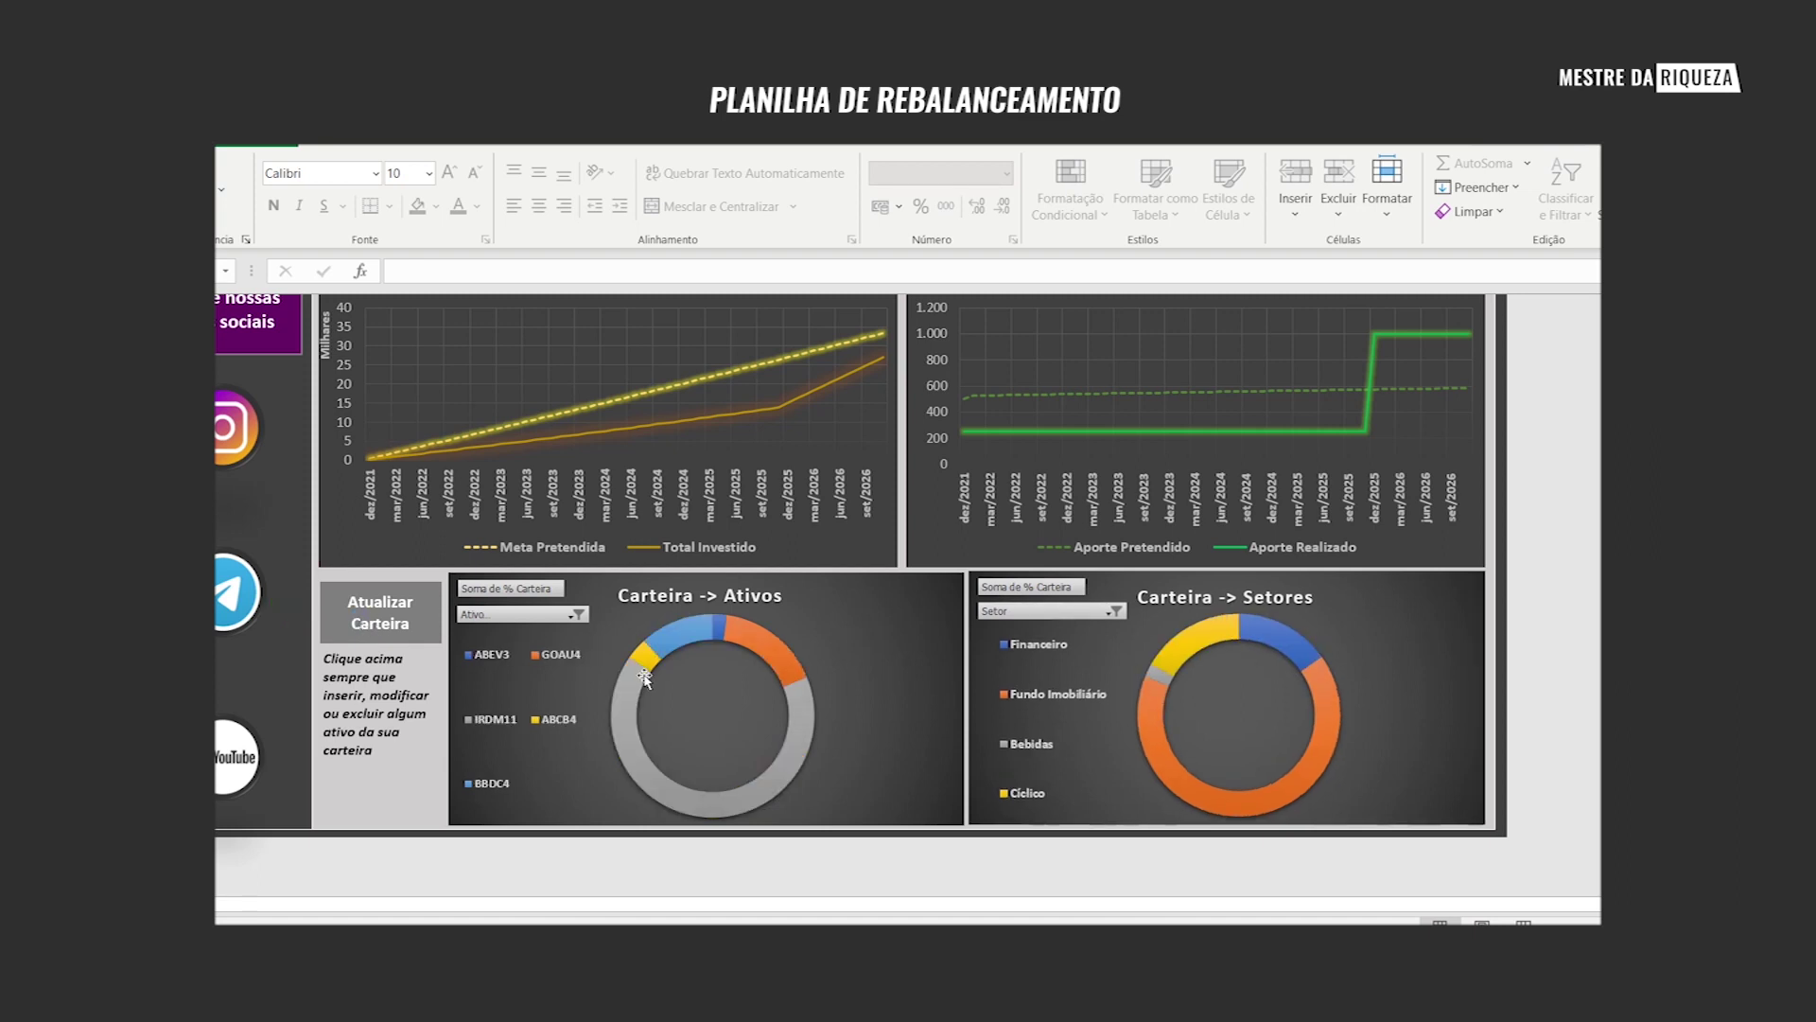
- View the Setor filter options of the Carteira -> Setores chart and close them without applying a change
mouse_move(644, 675)
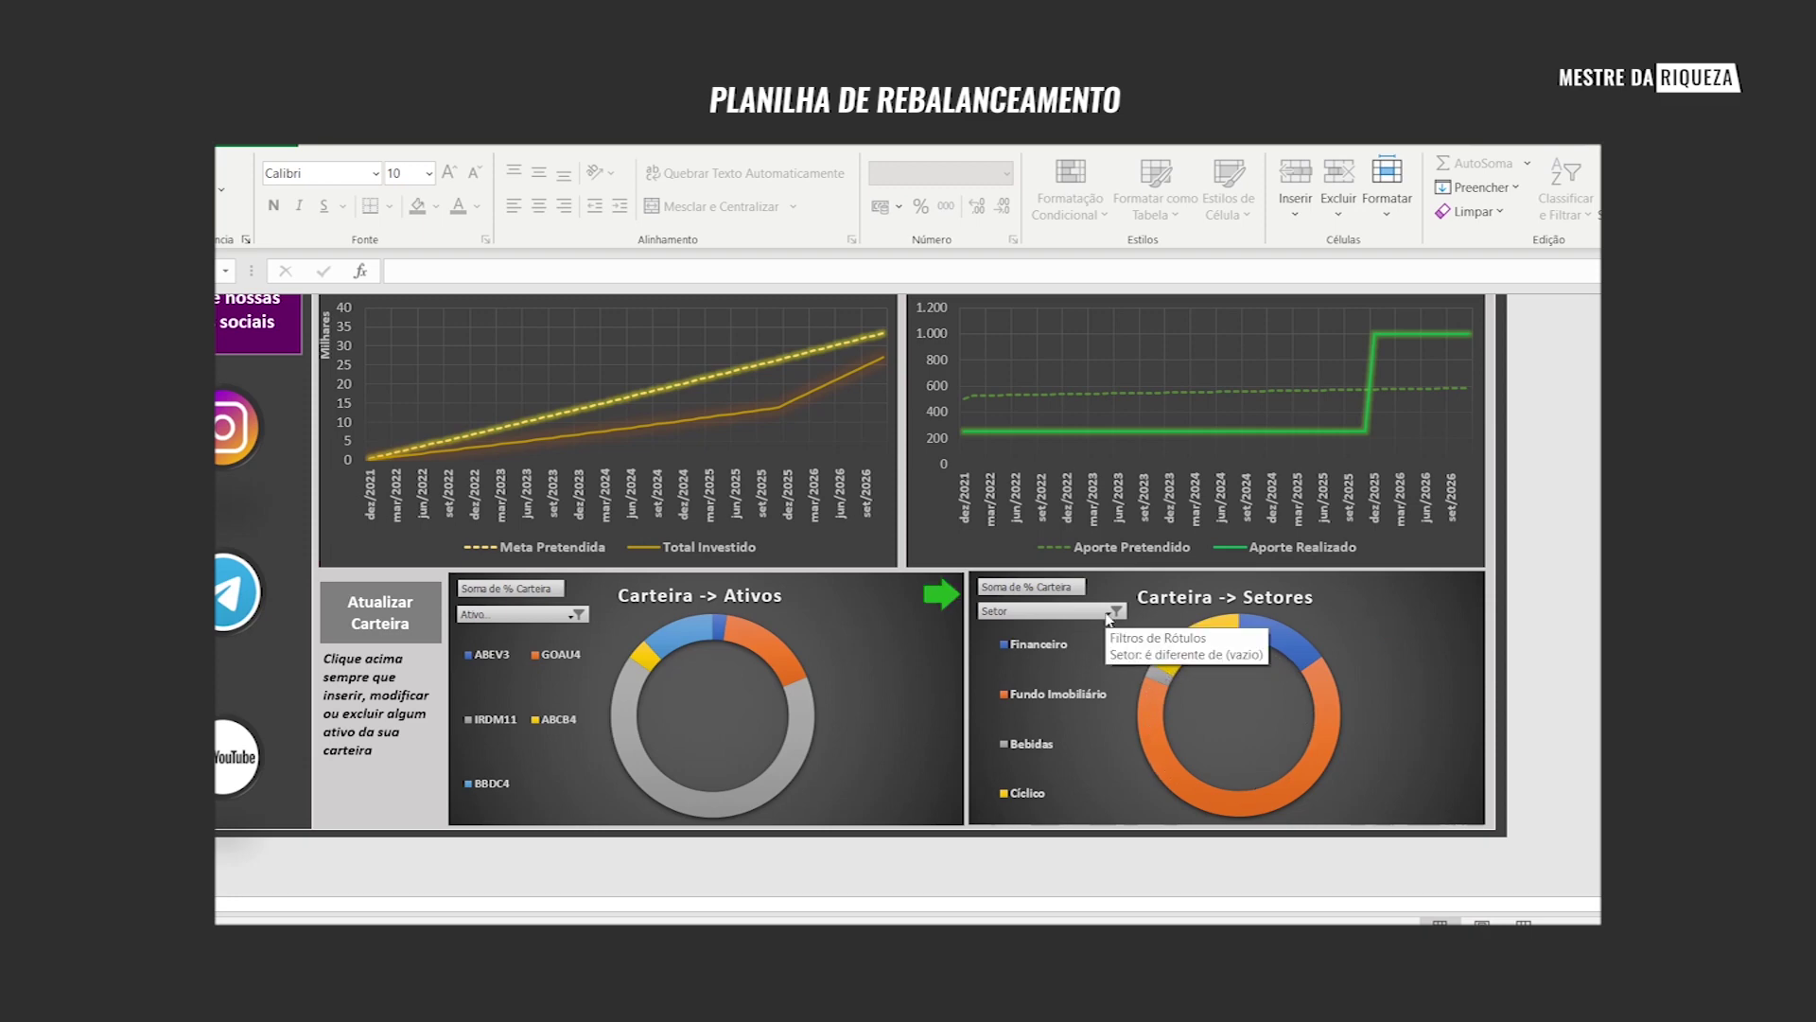
click(1113, 612)
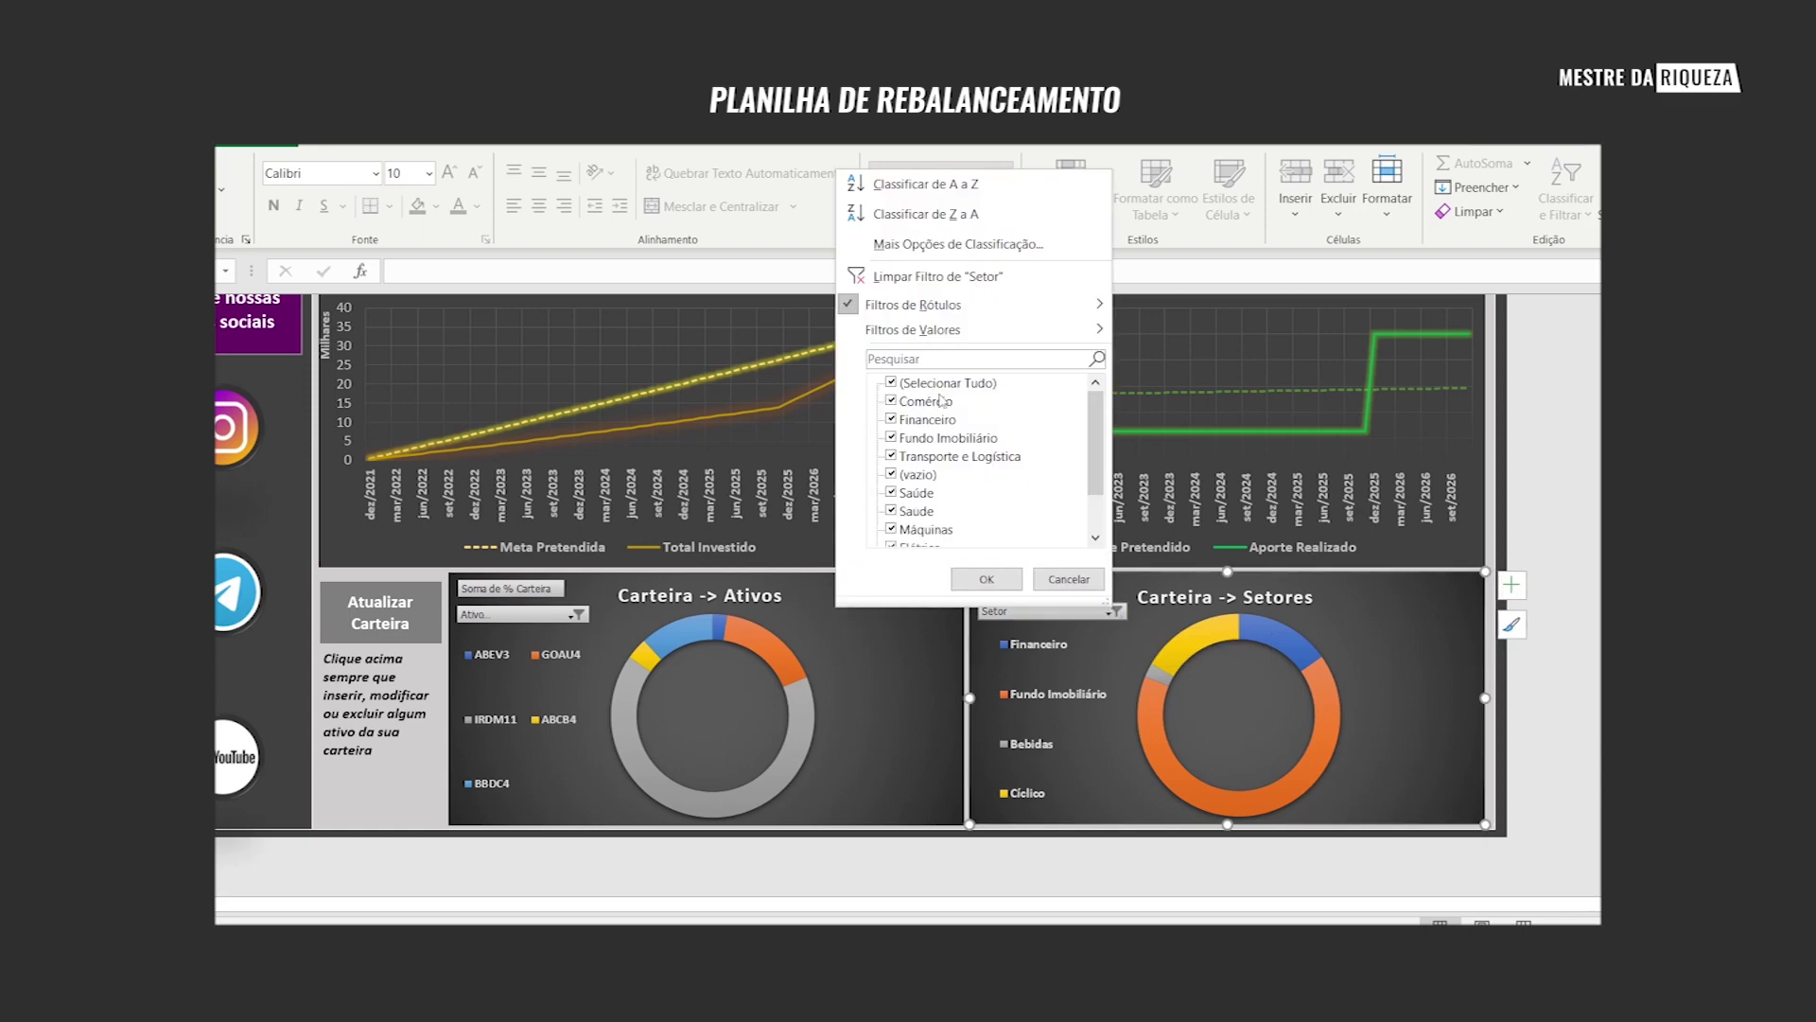
click(1067, 580)
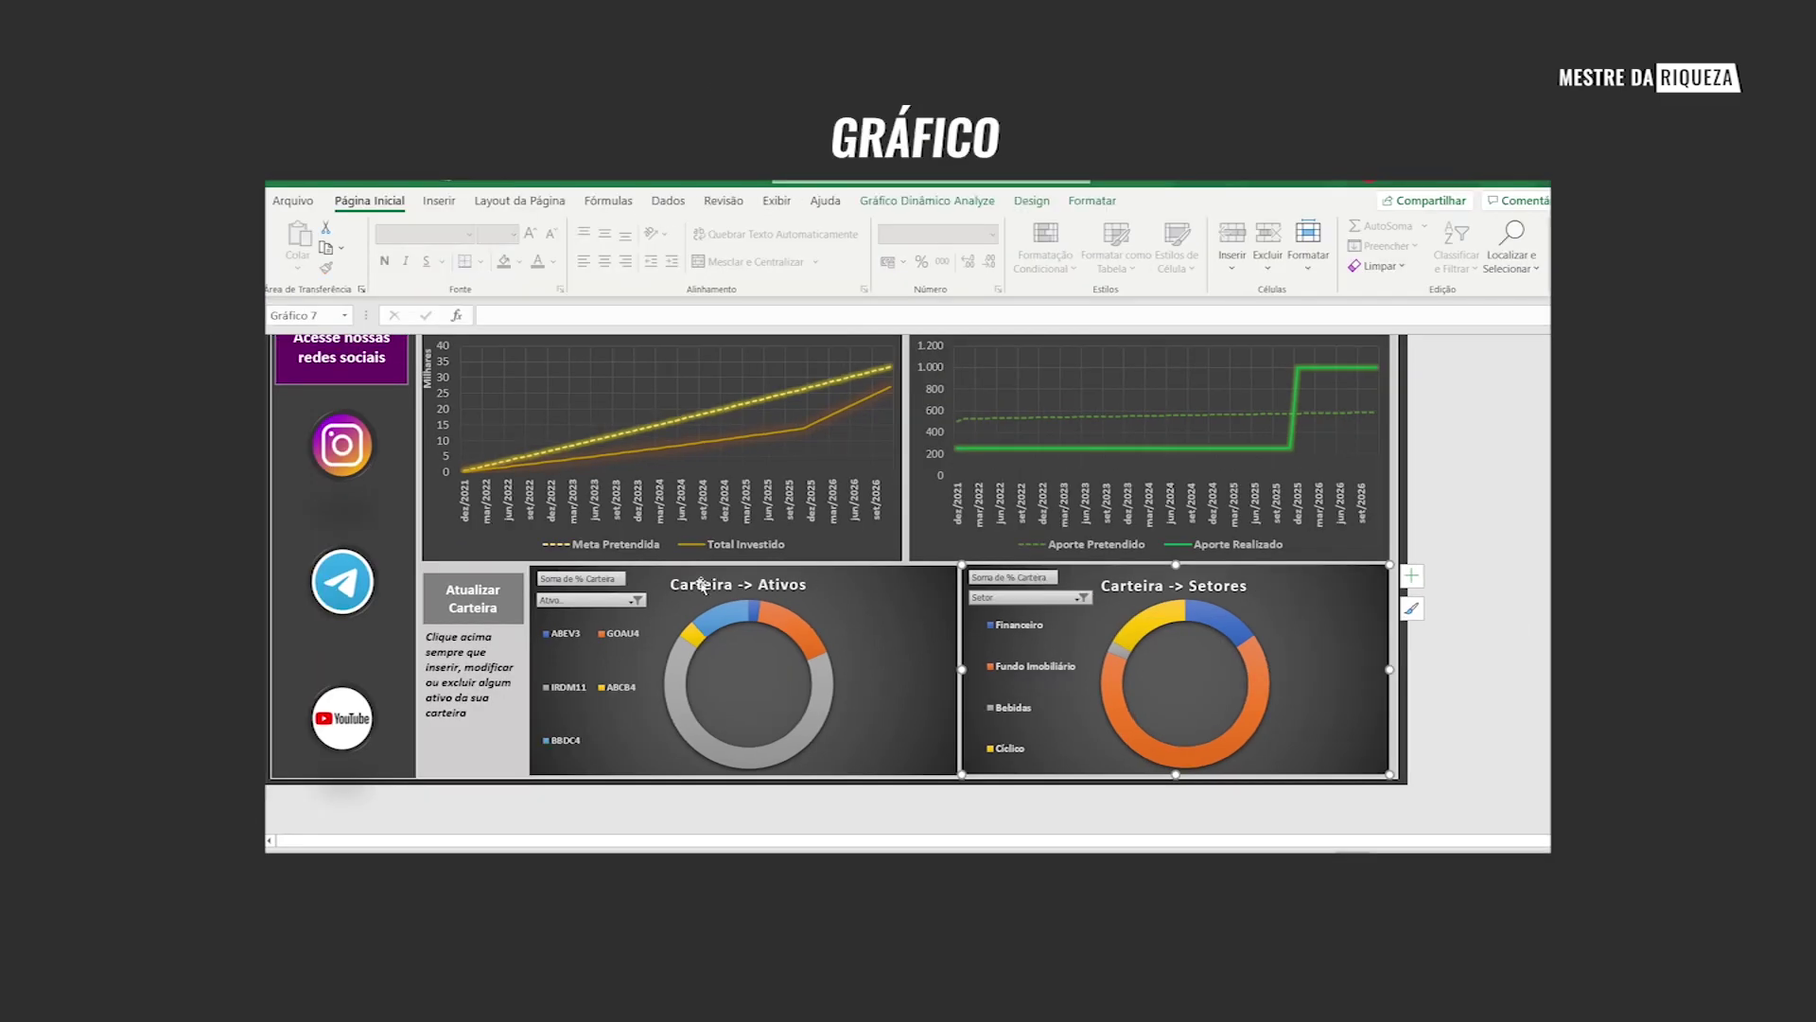
scroll(700, 581, up, 2)
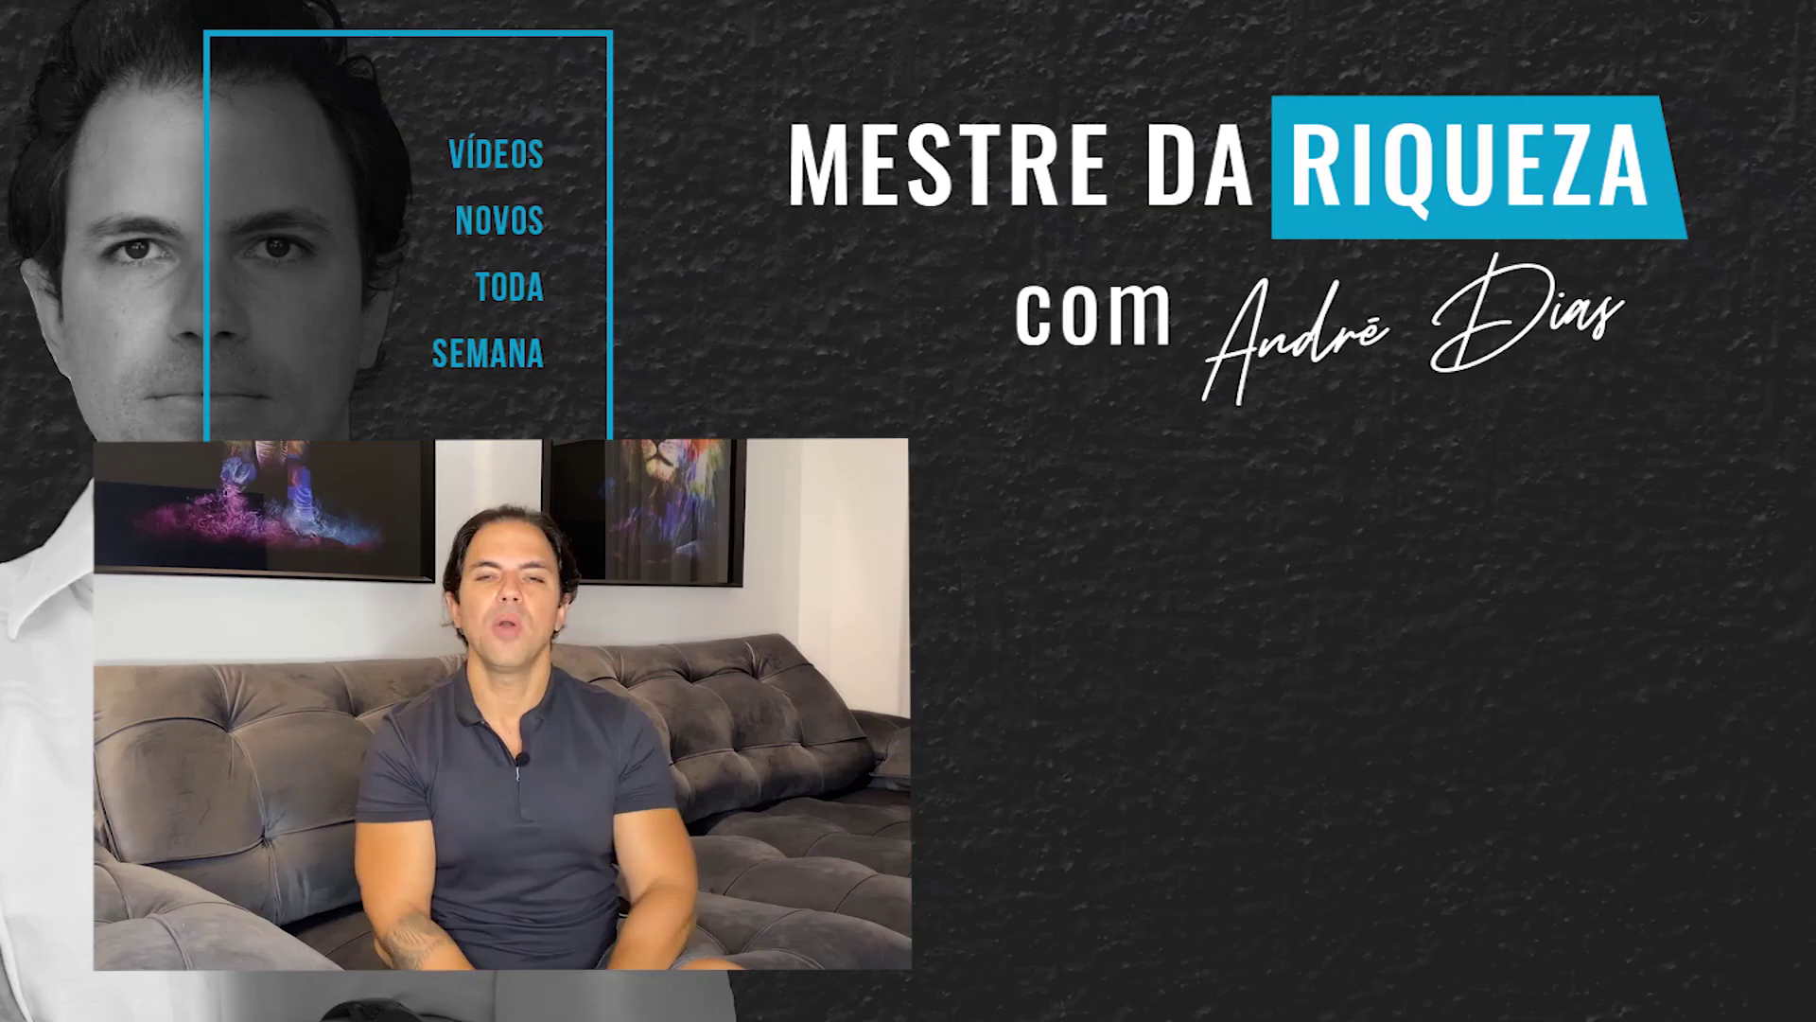